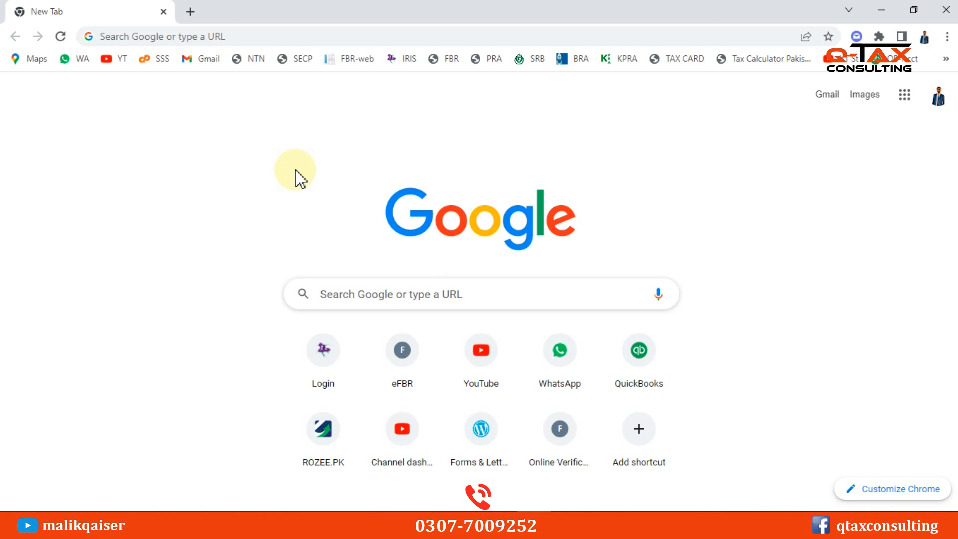
# Search Google for 'fbr' and open the official FBR website
pyautogui.click(387, 303)
pyautogui.write('fb')
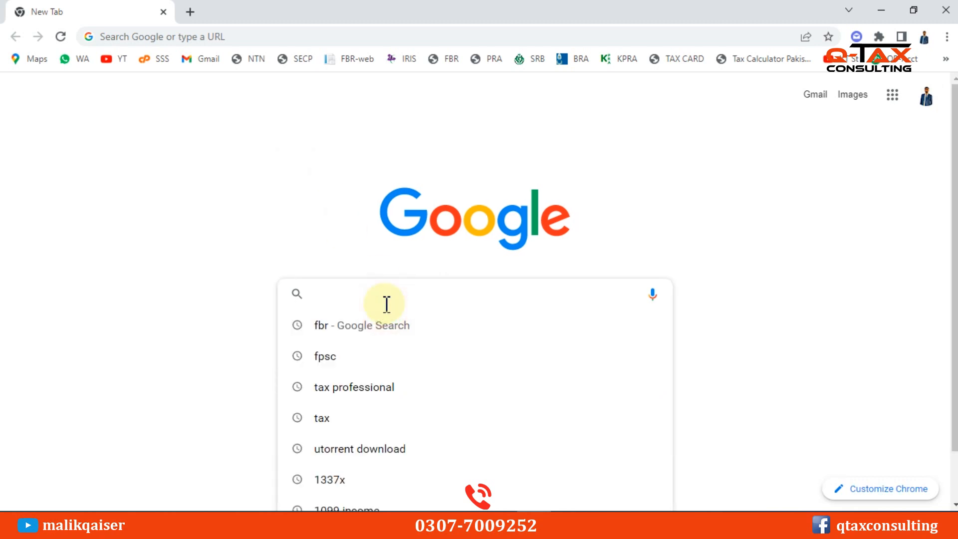
pyautogui.write('r')
pyautogui.press('Return')
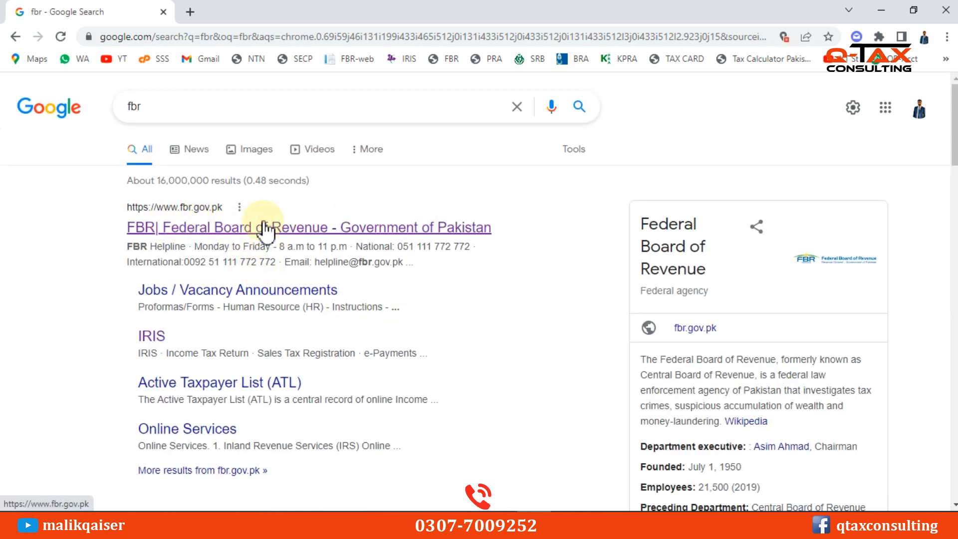
pyautogui.click(219, 229)
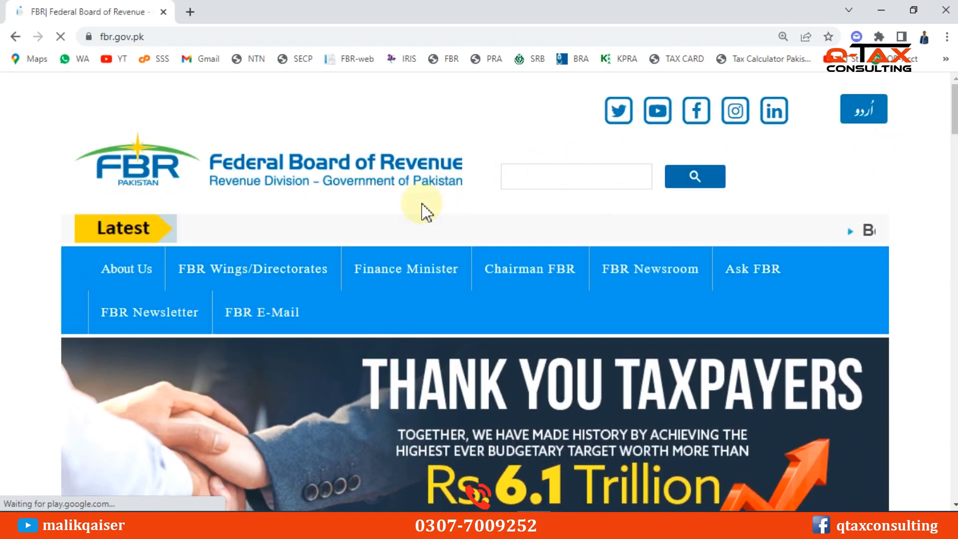
# From the FBR site's Online Services, open the Income Tax IRIS login in a new tab
pyautogui.moveTo(308, 263)
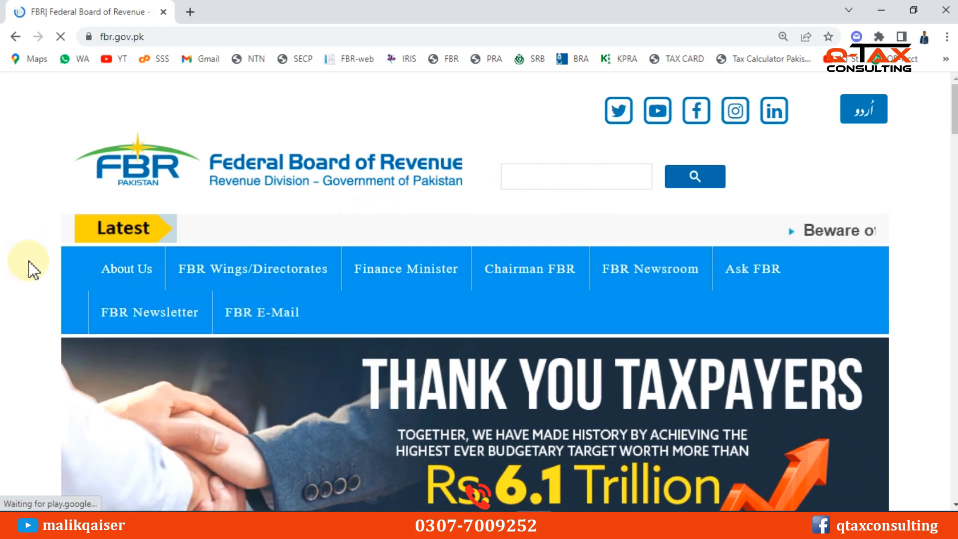
pyautogui.scroll(-1, 33, 269)
pyautogui.scroll(-5, 87, 250)
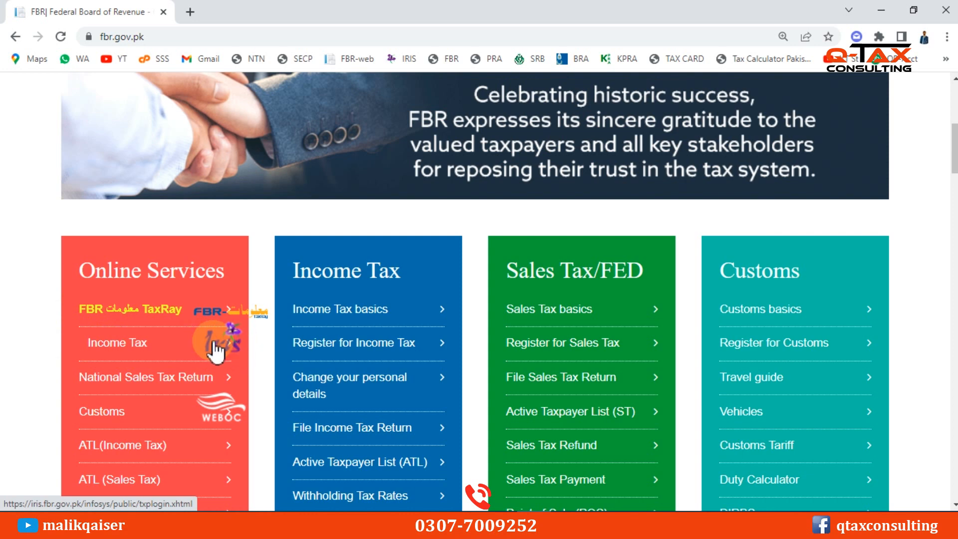
pyautogui.click(108, 345)
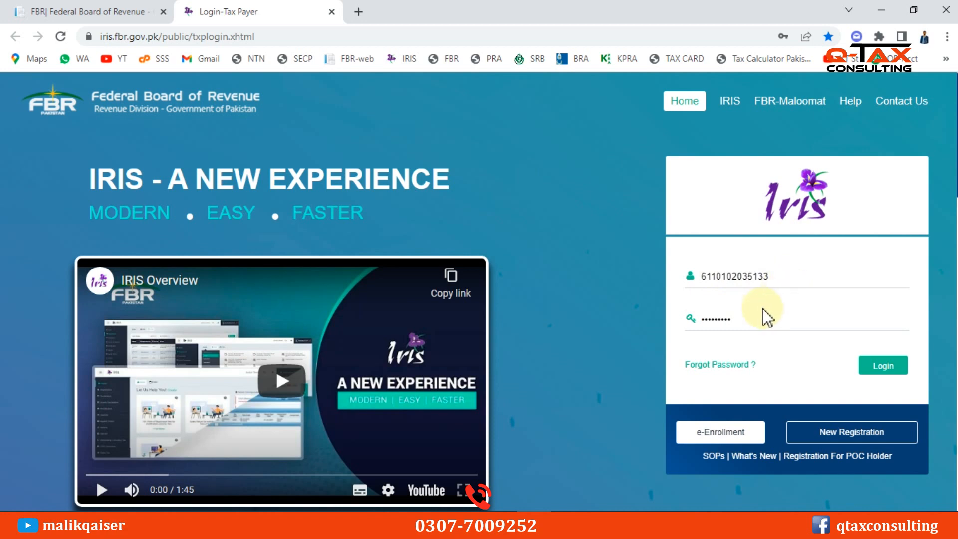
# Log in to IRIS and open the Declaration list of returns and statements
pyautogui.click(884, 369)
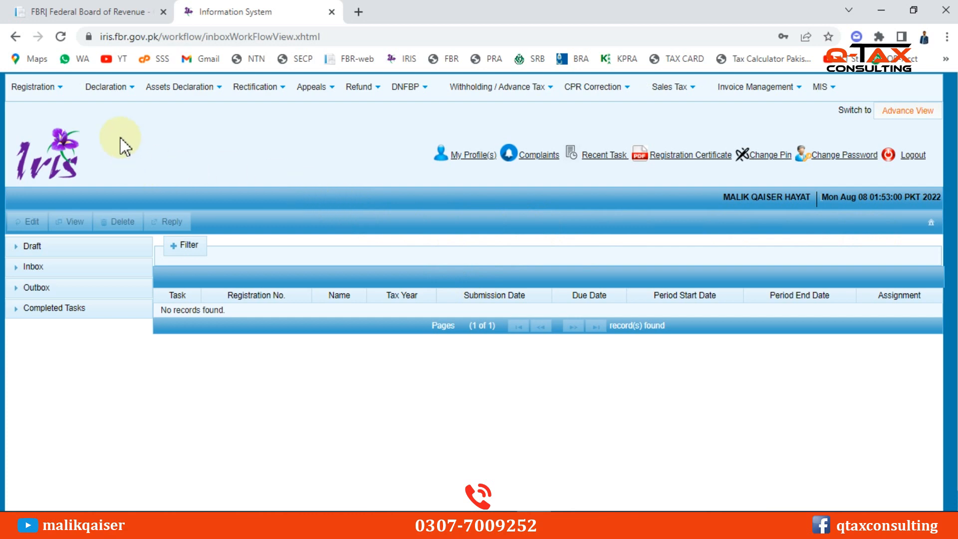
pyautogui.click(112, 89)
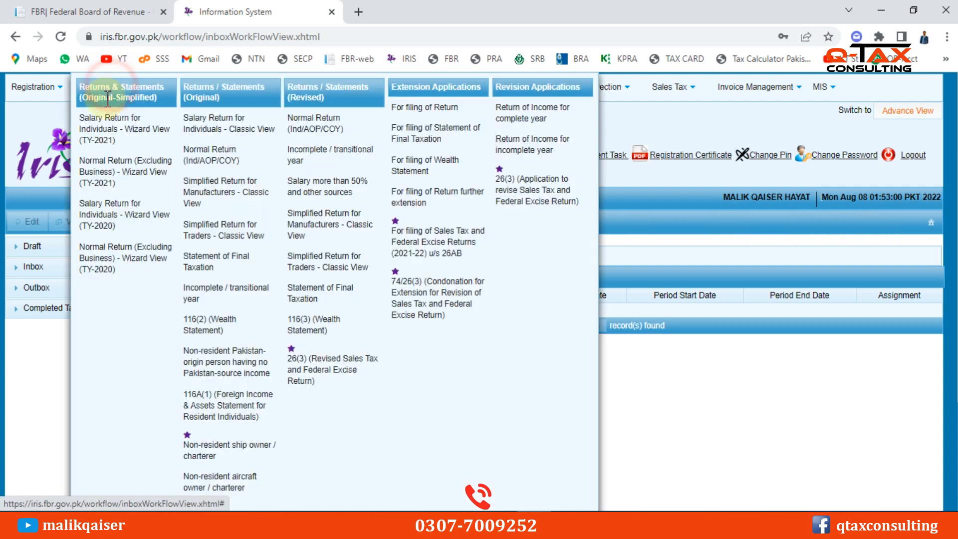
# Start a Normal Return (Ind/AOP/COY) for tax year 2022, period 01-Jul-2021 to 30-Jun-2022
pyautogui.click(220, 158)
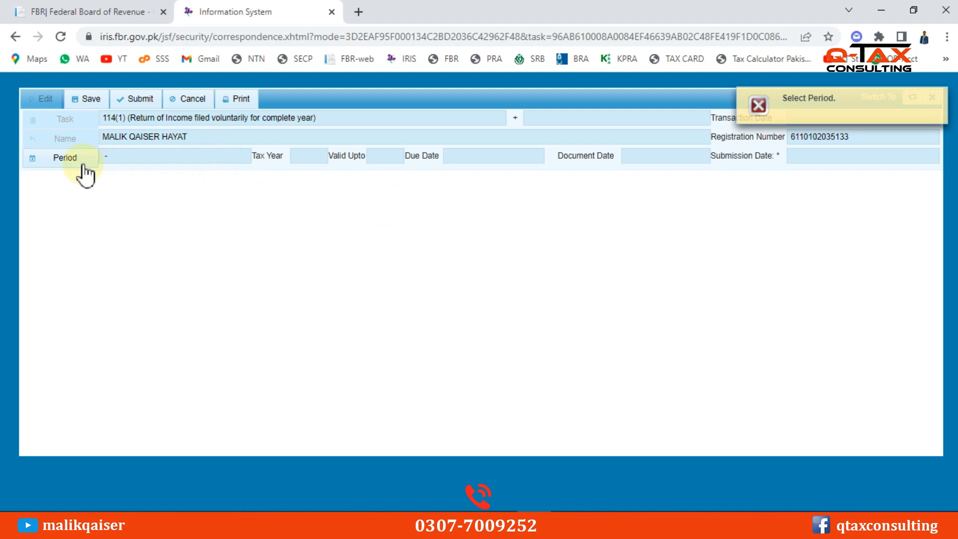
pyautogui.click(65, 160)
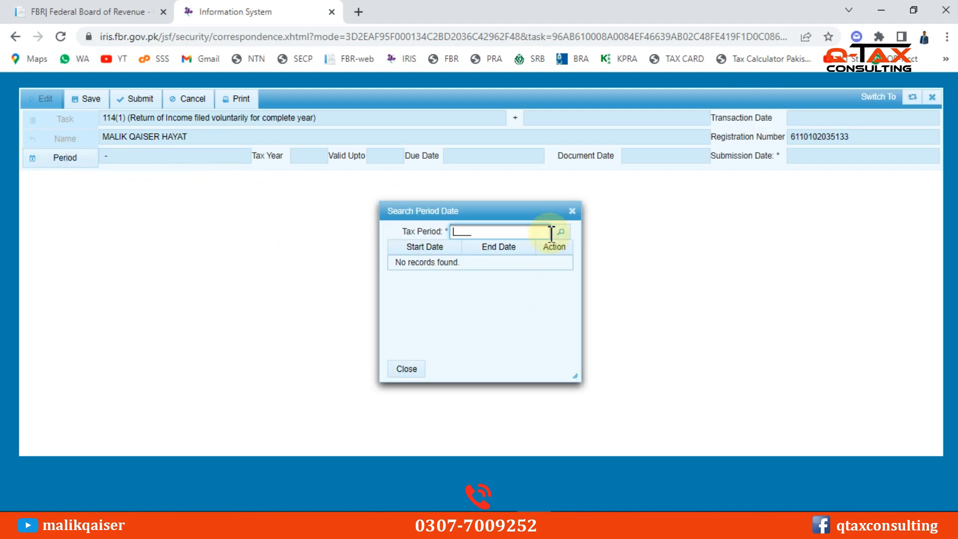
pyautogui.write('2022')
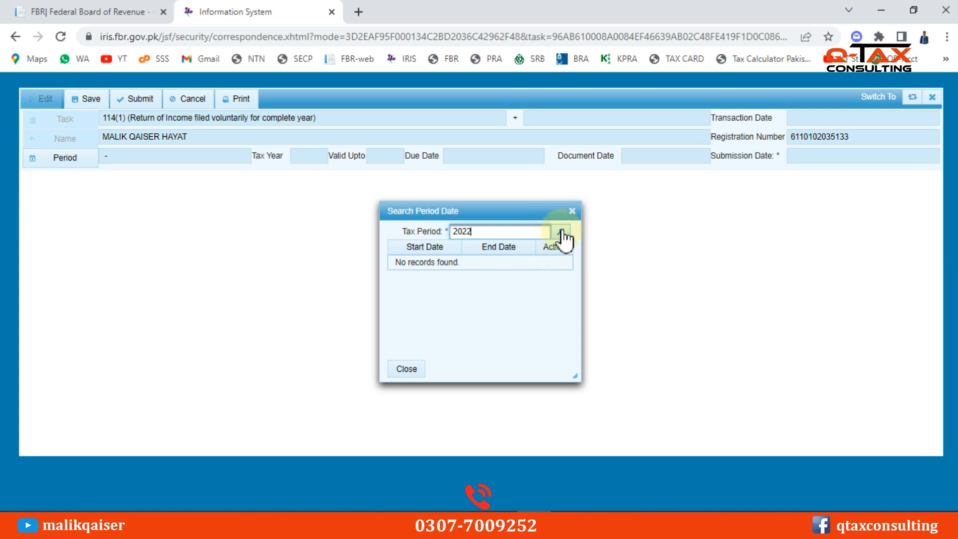
pyautogui.click(563, 233)
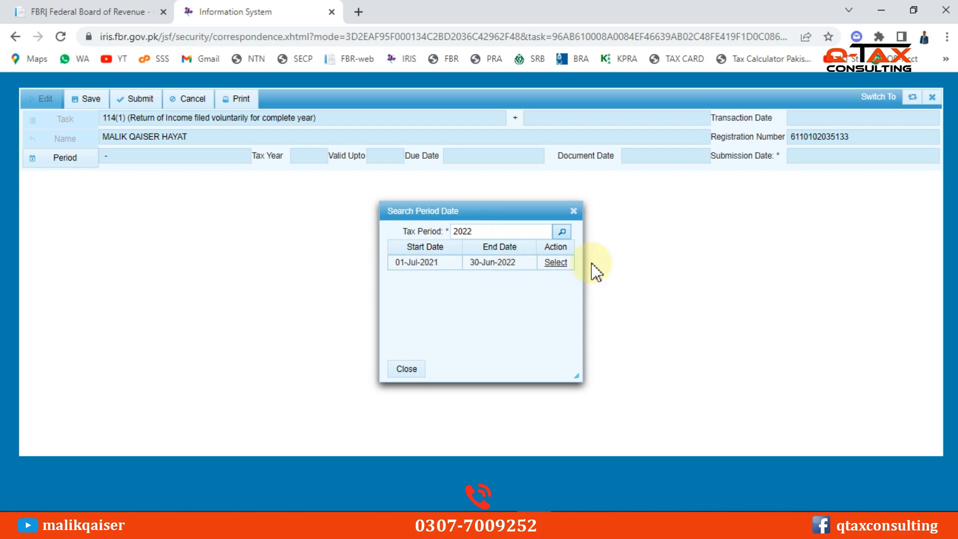
pyautogui.click(557, 264)
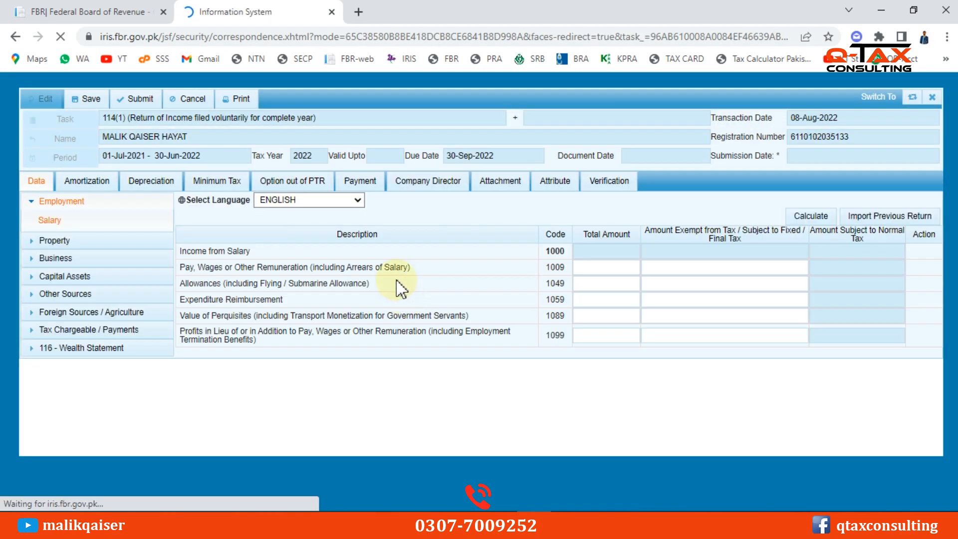
# In the left panel, expand Property and open its Receipts / Deductions sheet
pyautogui.click(92, 330)
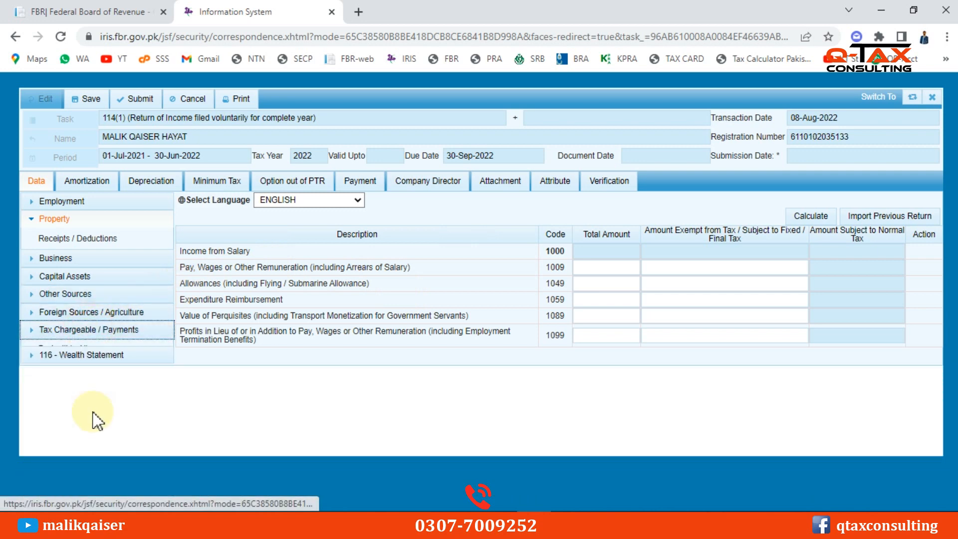
pyautogui.click(65, 199)
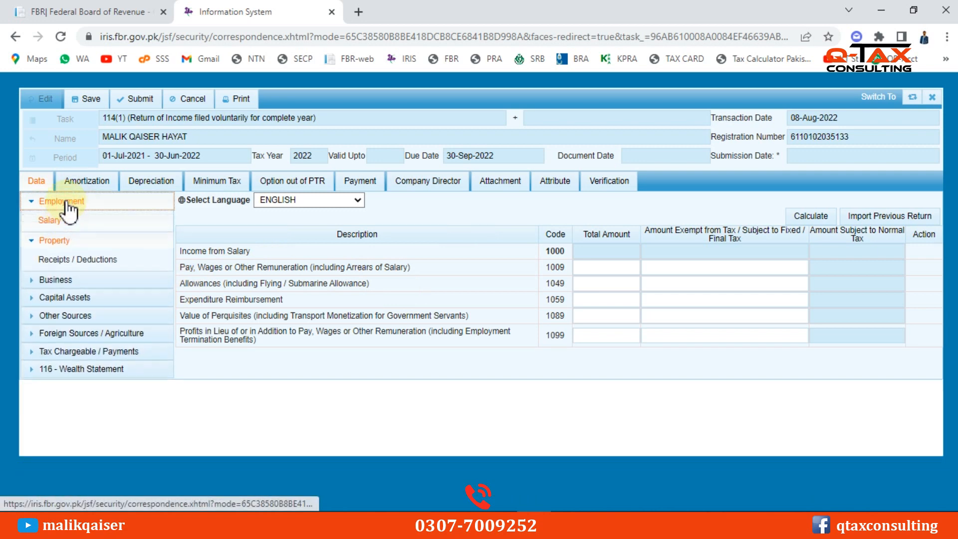
pyautogui.click(55, 201)
pyautogui.click(57, 219)
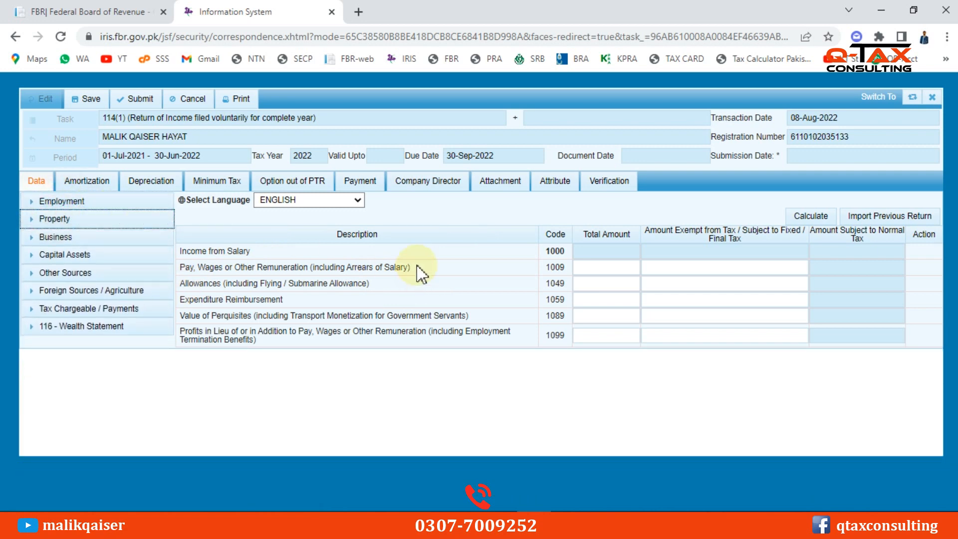
pyautogui.click(55, 220)
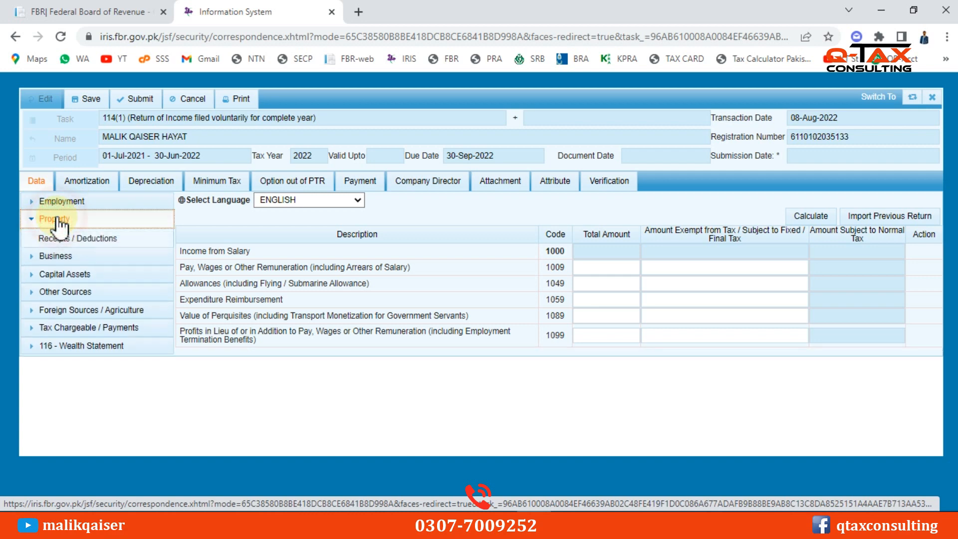
pyautogui.click(83, 240)
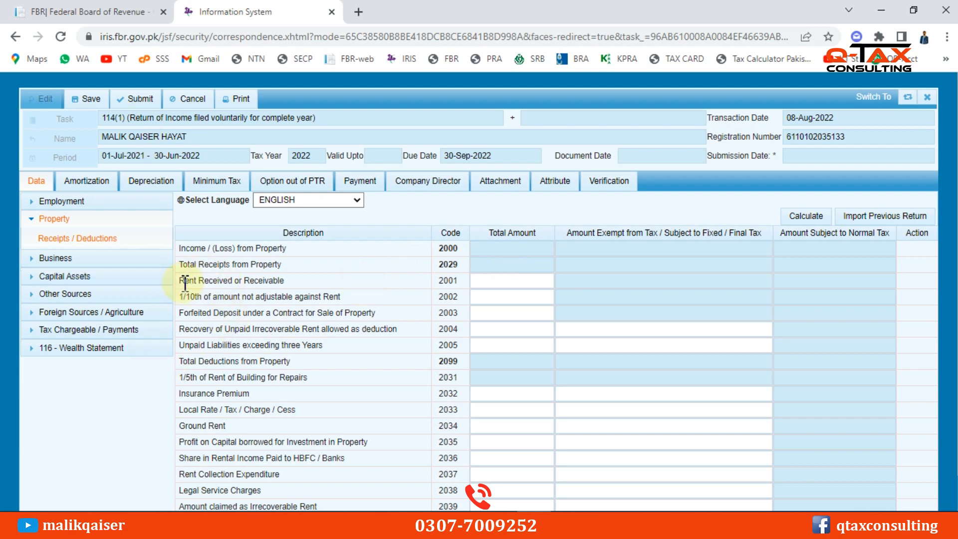
# Enter 2,400,000 rent received under code 2001 and calculate, giving 480,000 repairs deduction
pyautogui.moveTo(184, 282); pyautogui.dragTo(285, 285)
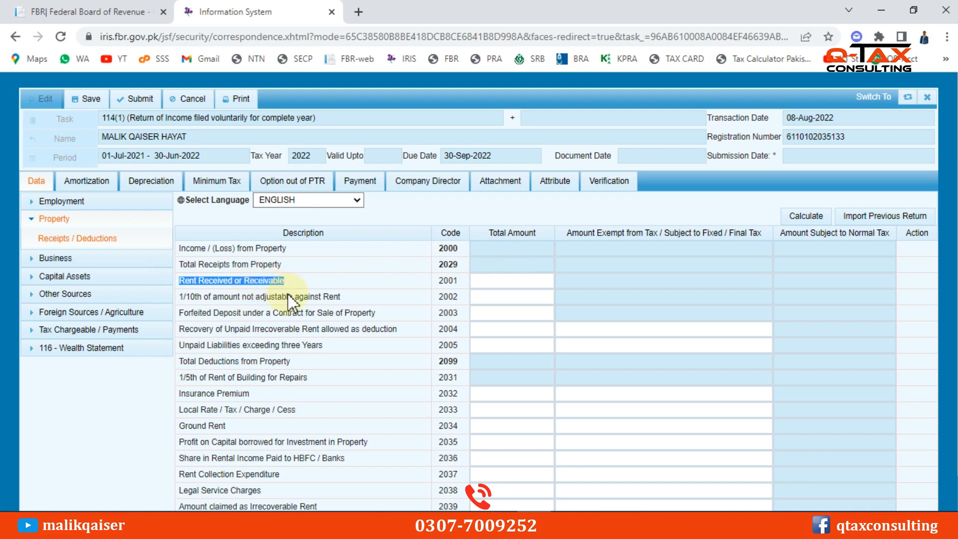
pyautogui.click(480, 282)
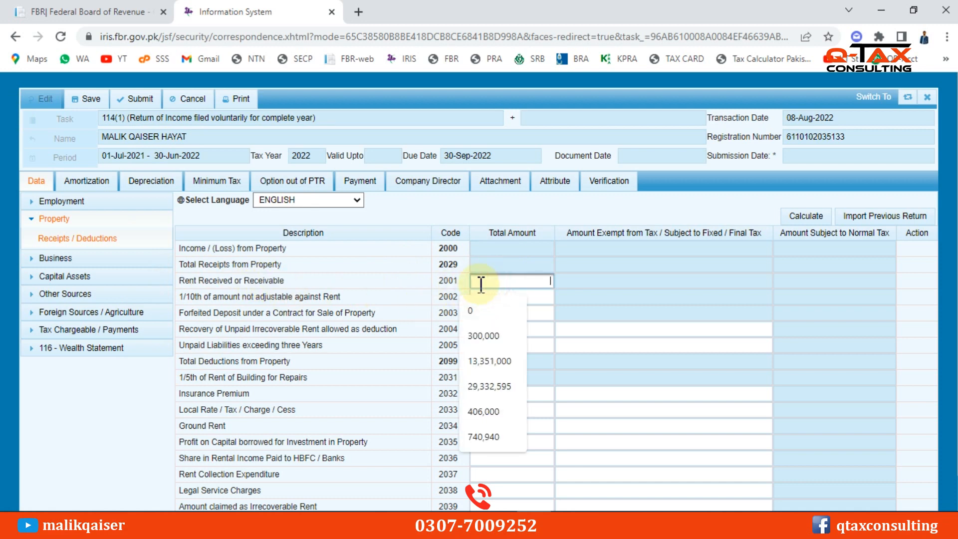
pyautogui.write('240000')
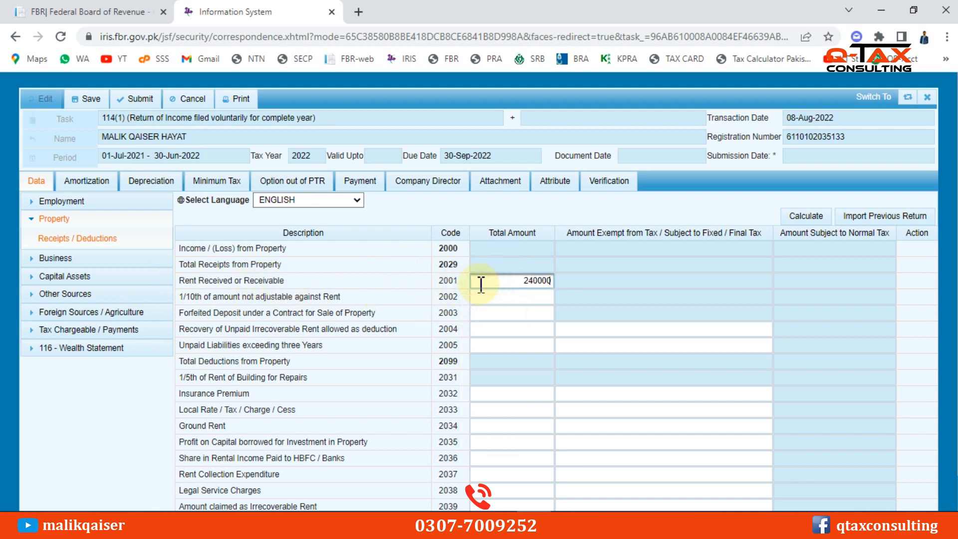
pyautogui.write('0')
pyautogui.click(799, 218)
pyautogui.click(799, 216)
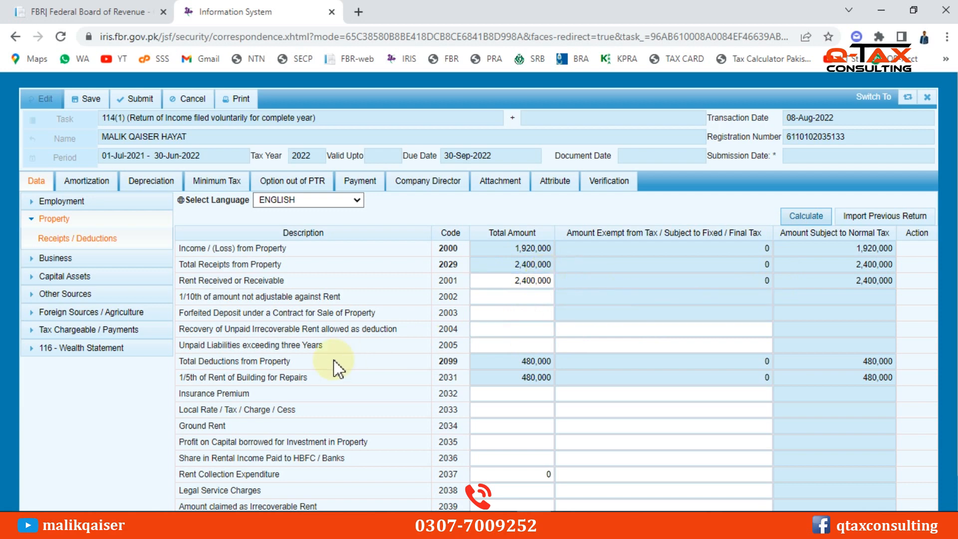
pyautogui.moveTo(232, 380); pyautogui.dragTo(309, 381)
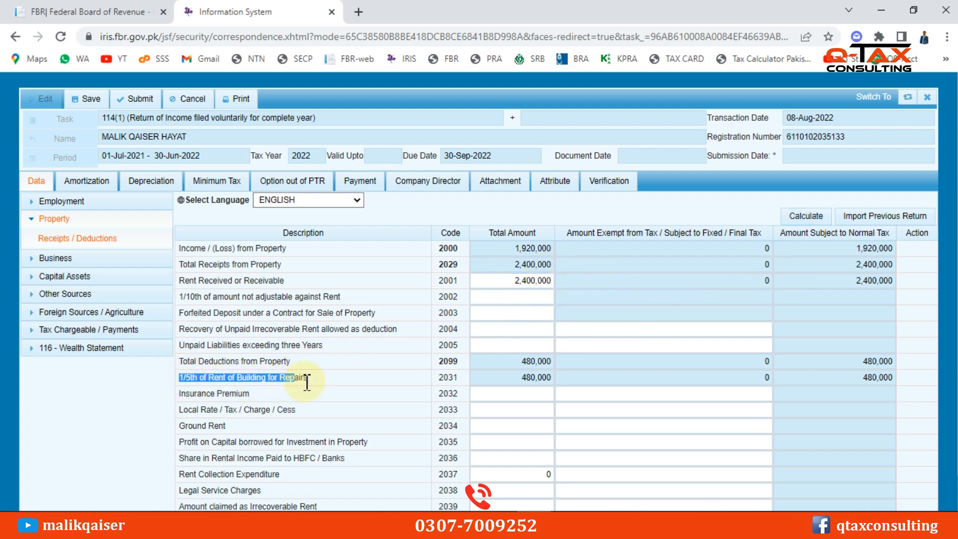
pyautogui.moveTo(523, 377); pyautogui.dragTo(552, 379)
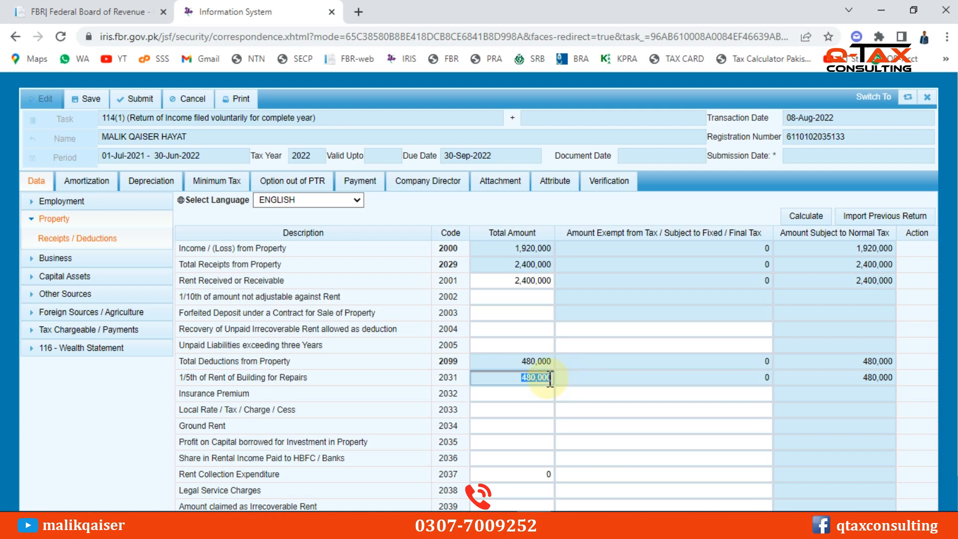
pyautogui.moveTo(552, 264); pyautogui.dragTo(531, 252)
pyautogui.click(531, 250)
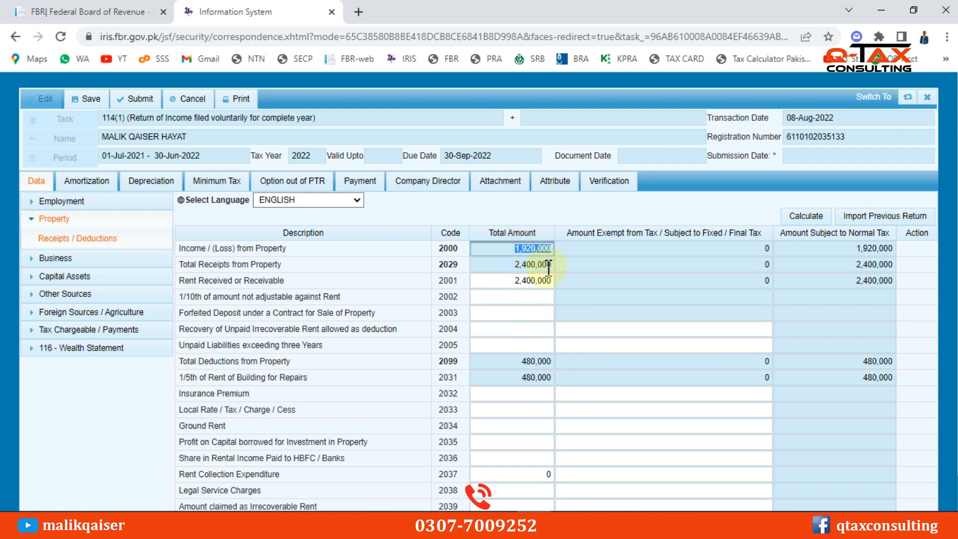
pyautogui.click(537, 361)
pyautogui.click(544, 377)
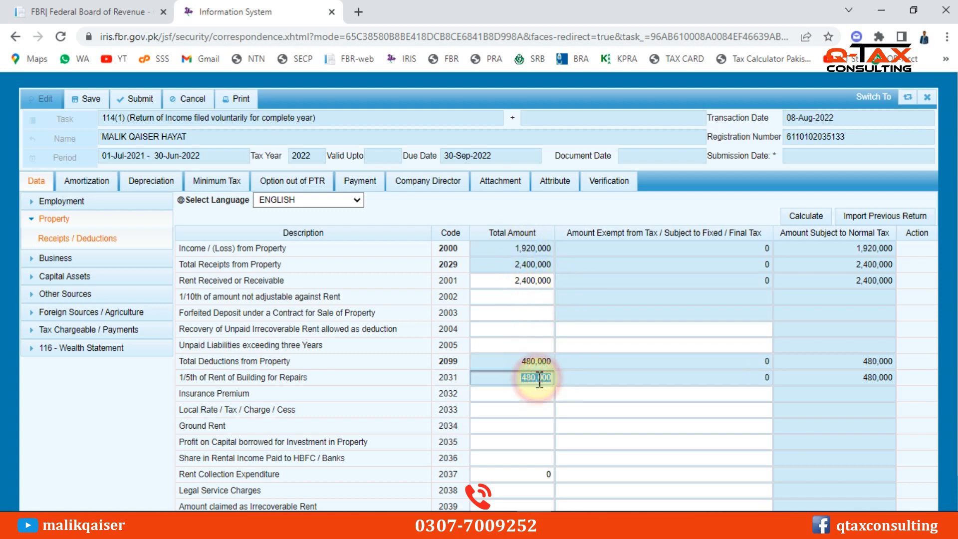
pyautogui.click(532, 264)
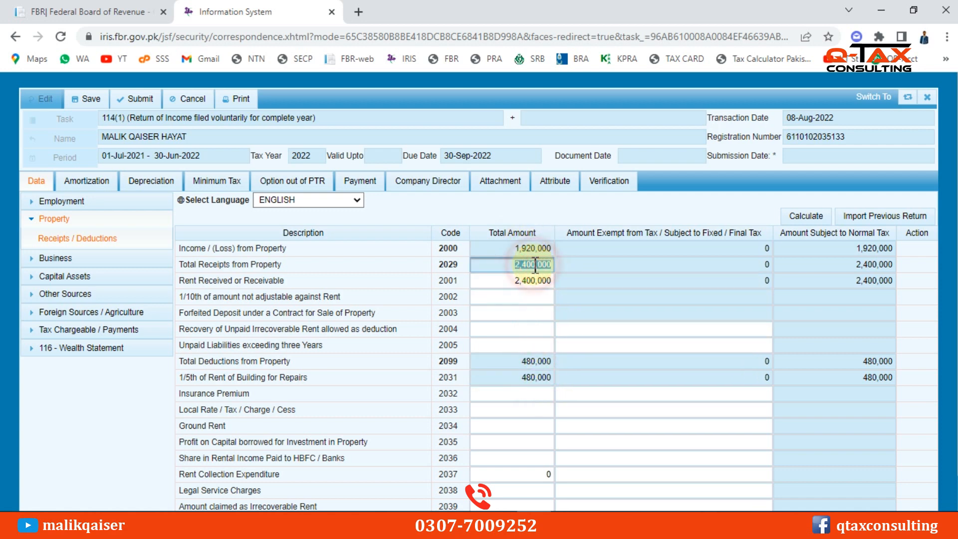
pyautogui.click(538, 361)
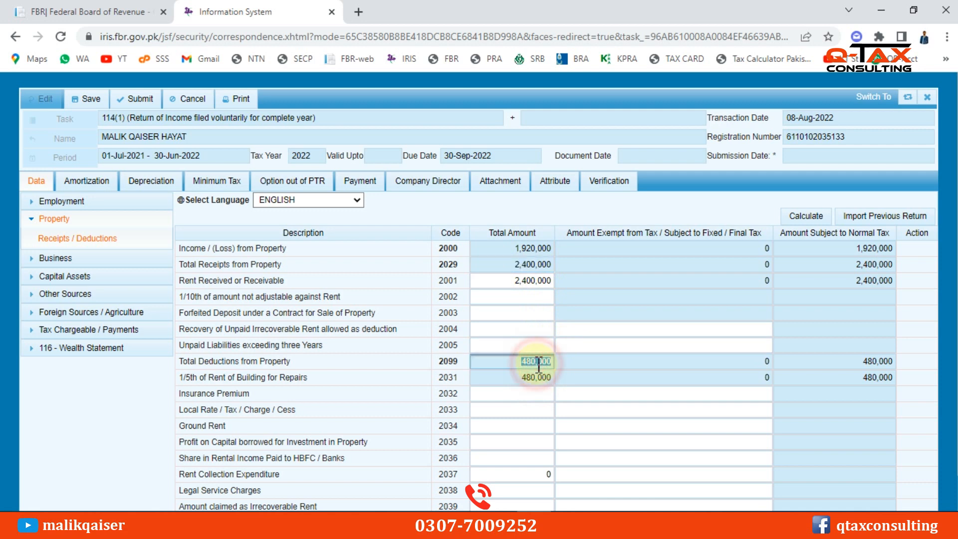
pyautogui.click(533, 263)
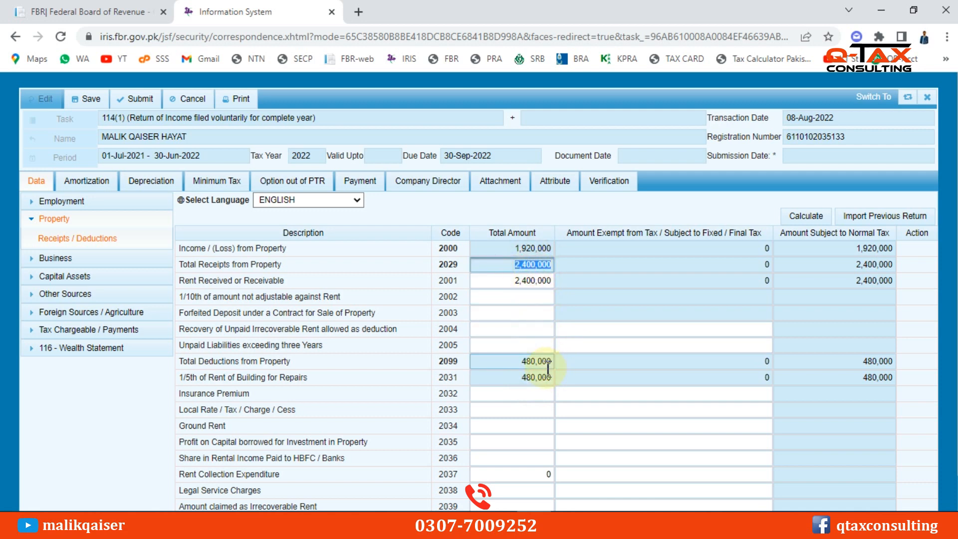
pyautogui.click(535, 248)
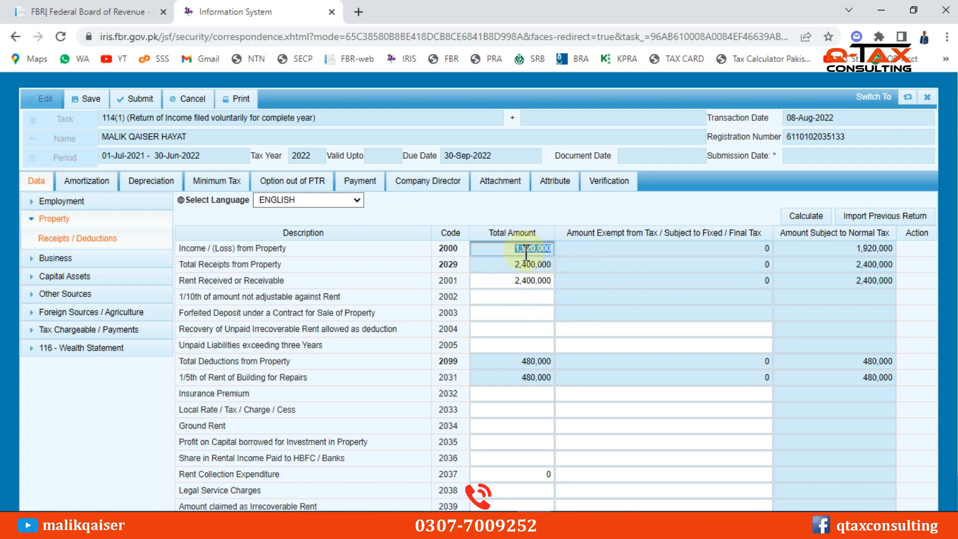
pyautogui.hotkey('alt', 'Tab')
# Review the 178,000 yearly tax formula and the 15% bracket: 2,400,000 limit, 70,000 fixed tax
pyautogui.click(628, 233)
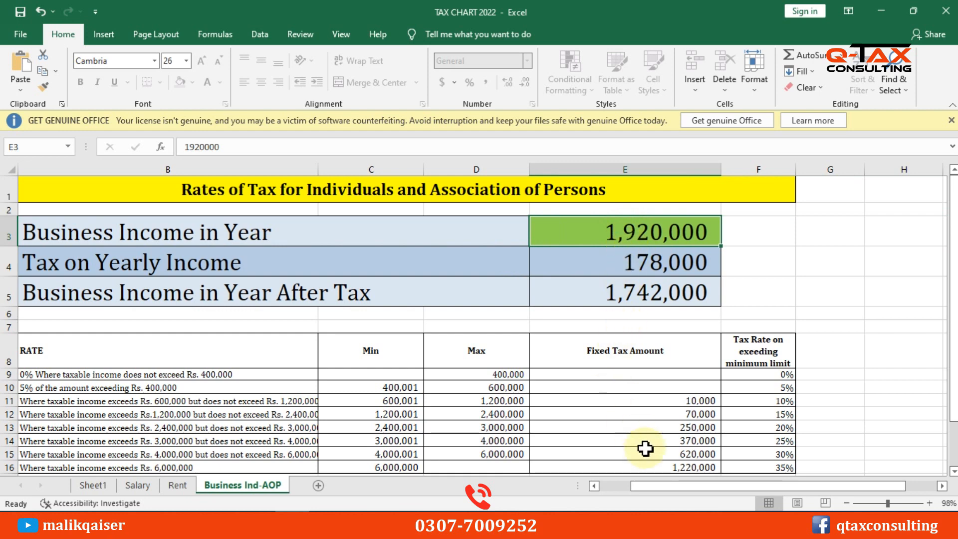
pyautogui.moveTo(673, 486); pyautogui.dragTo(640, 487)
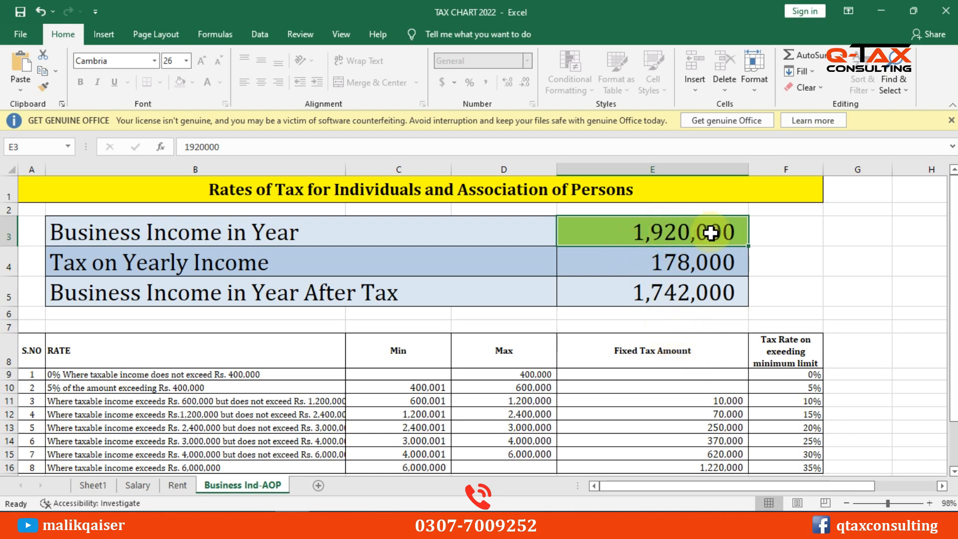
pyautogui.click(700, 262)
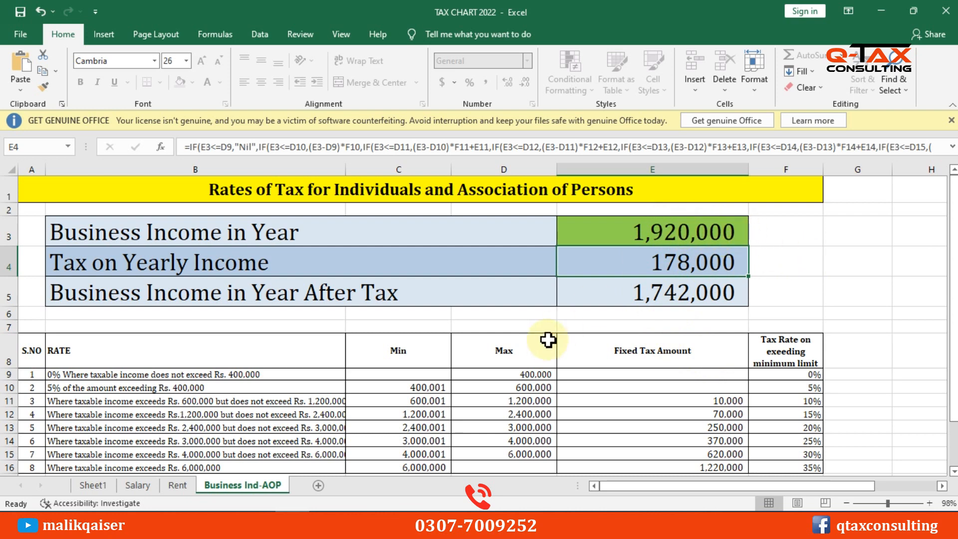
pyautogui.click(674, 228)
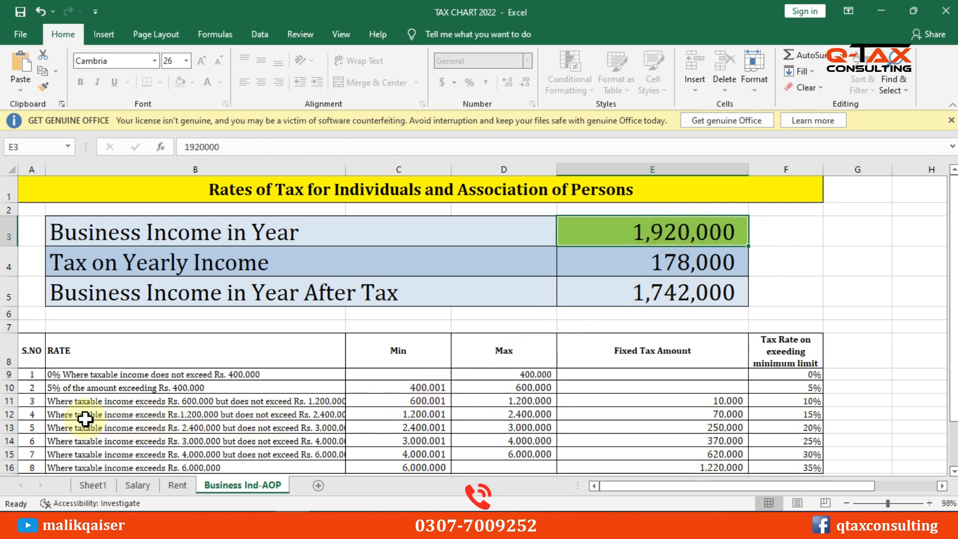
pyautogui.click(411, 413)
pyautogui.click(511, 417)
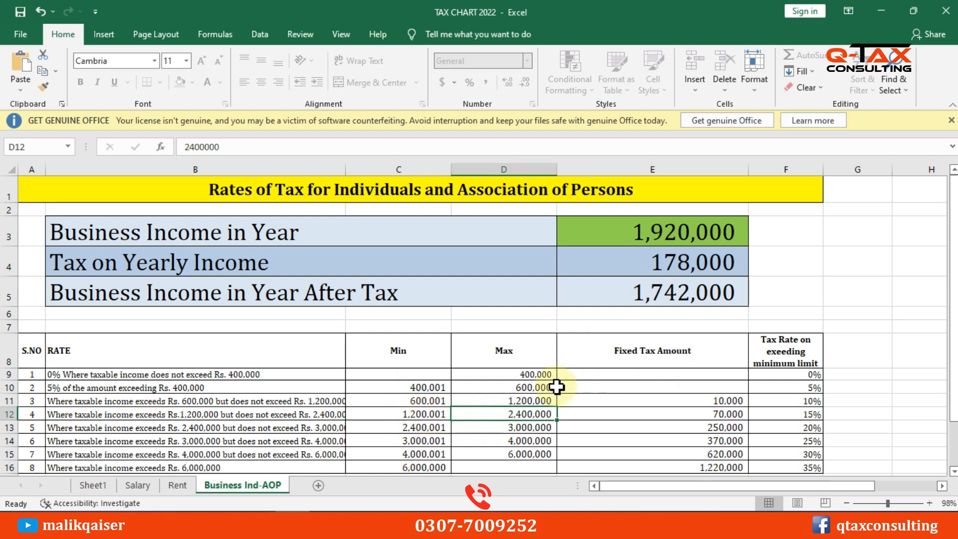
pyautogui.click(720, 414)
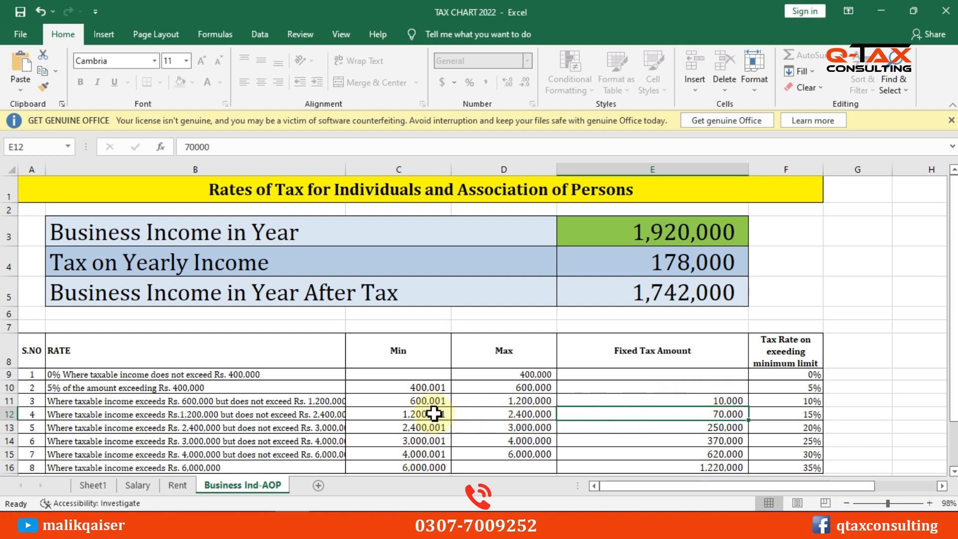
pyautogui.click(813, 416)
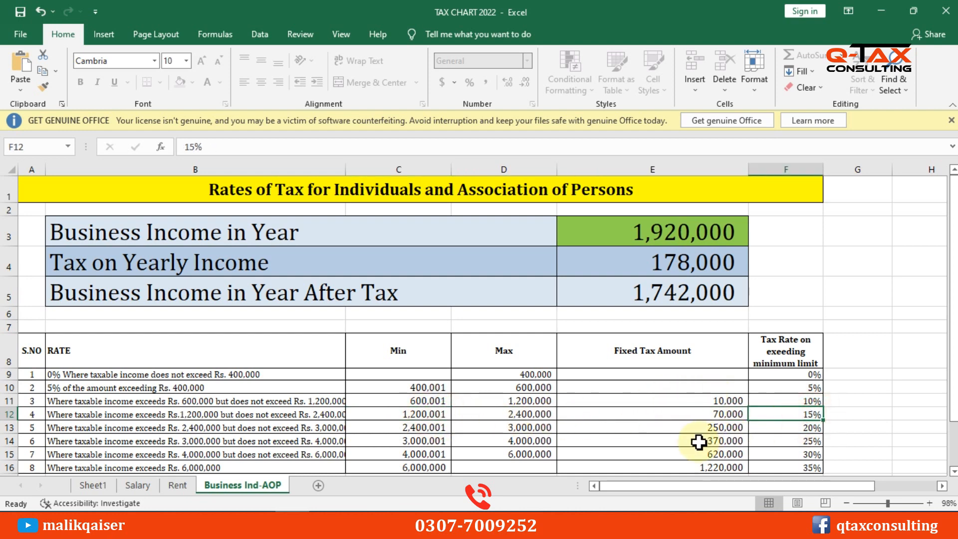
# Enter =E3-D11 in G3 to get the 720,000 income above 1,200,000
pyautogui.doubleClick(845, 233)
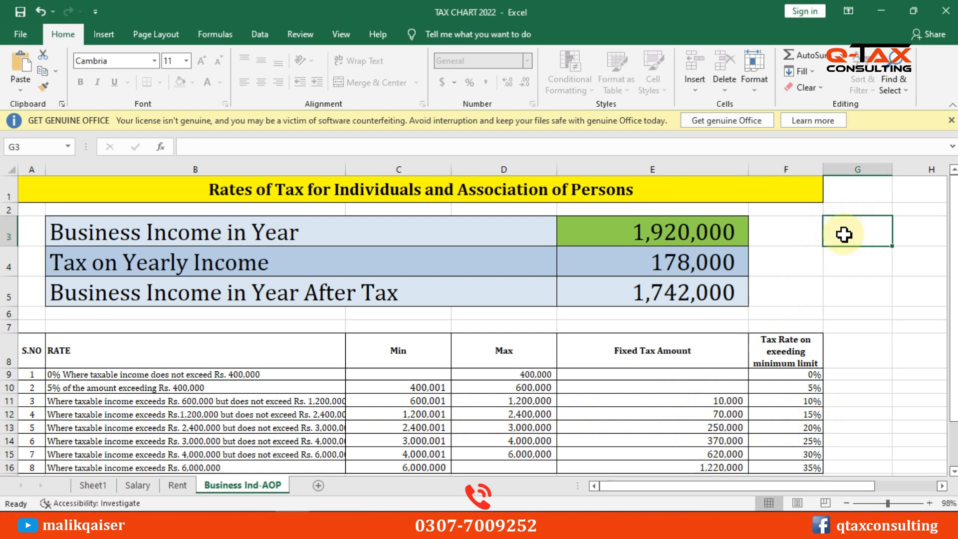
pyautogui.write('=')
pyautogui.click(712, 232)
pyautogui.write('-')
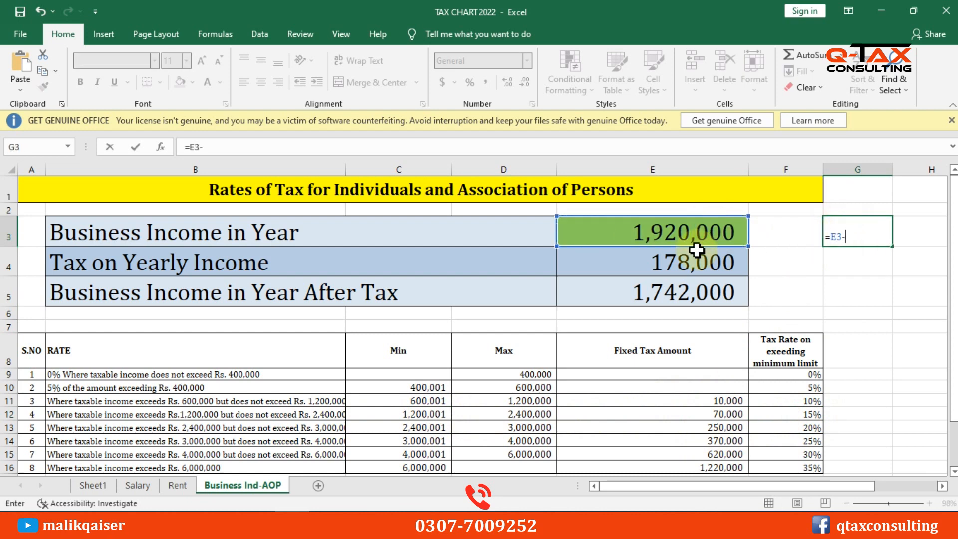
pyautogui.click(519, 399)
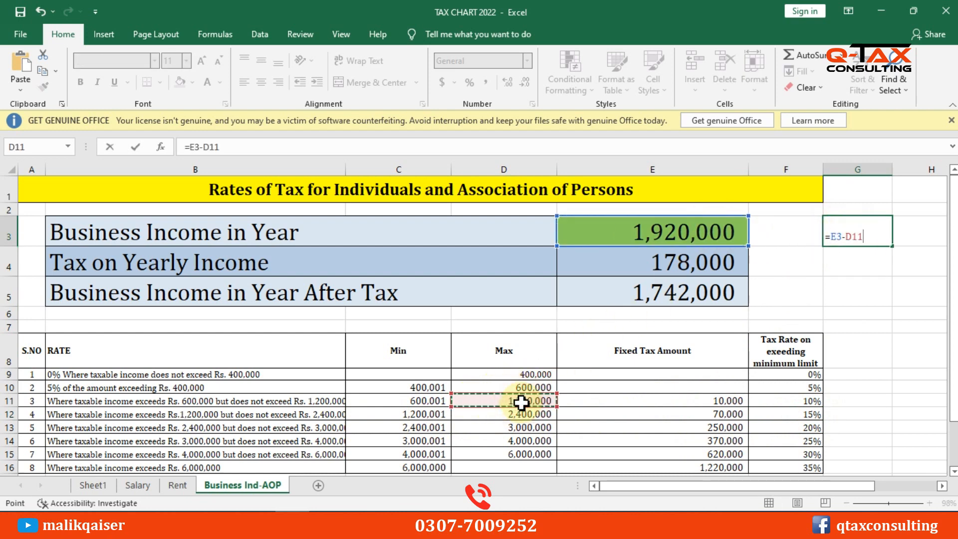
pyautogui.press('Return')
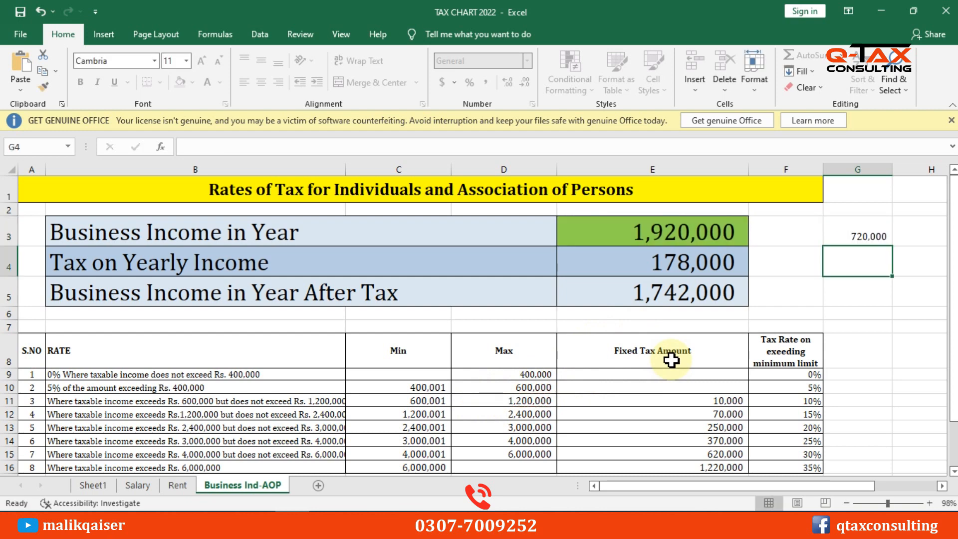
# Enter =G3*15% in H3 to get the 108,000 tax on the excess
pyautogui.press('Up')
pyautogui.press('Right')
pyautogui.write('=')
pyautogui.press('Left')
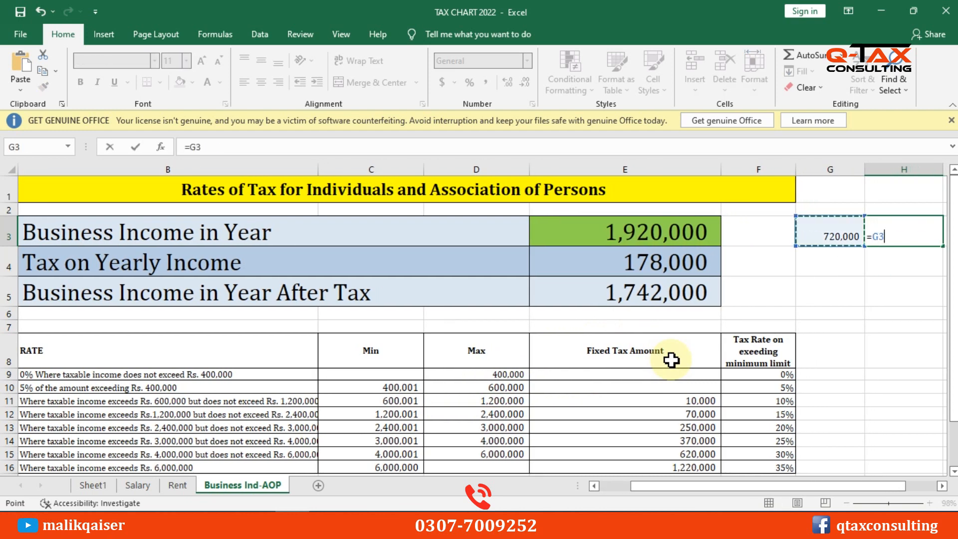
pyautogui.write('*15%')
pyautogui.press('Return')
pyautogui.press('Up')
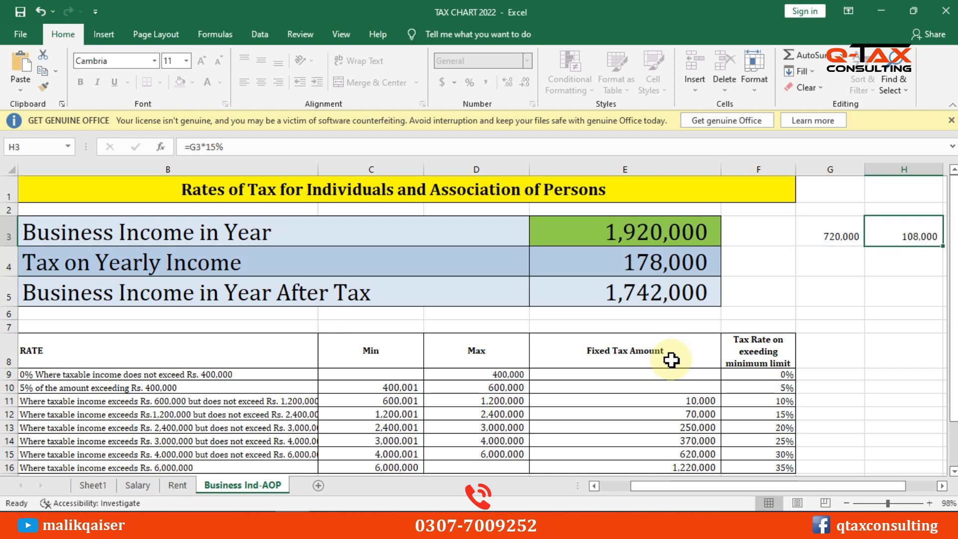
pyautogui.press('Right')
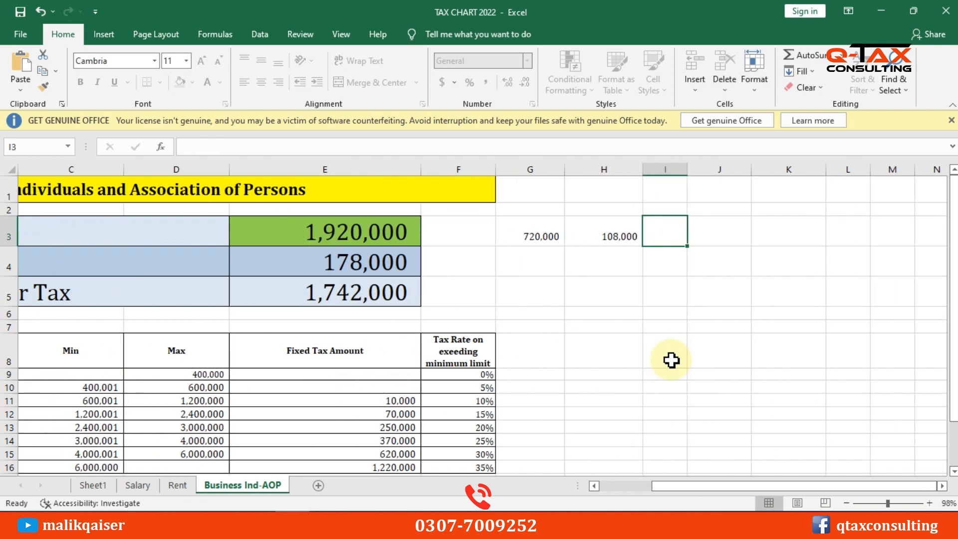
# Recheck the 70,000 fixed tax and 178,000 yearly tax, then return to the IRIS return
pyautogui.click(380, 414)
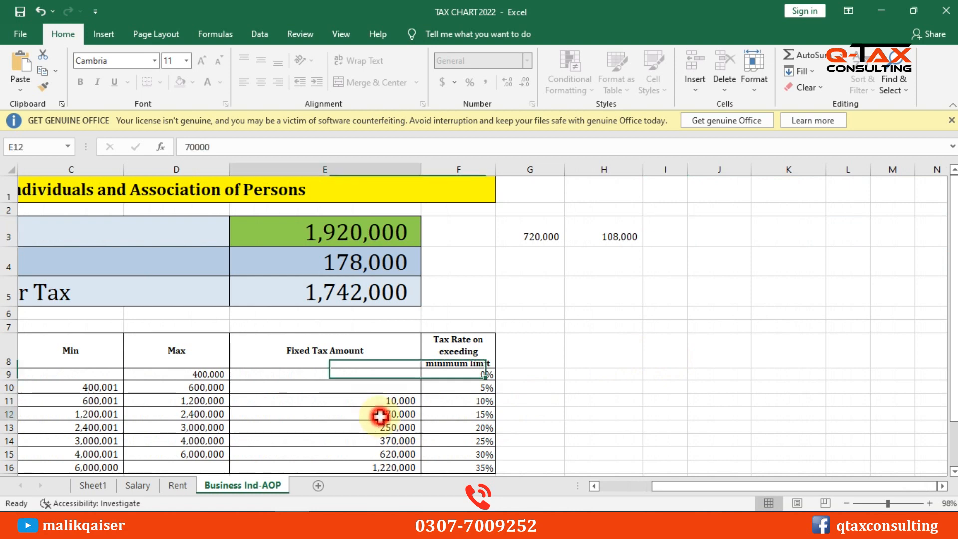
pyautogui.moveTo(738, 488); pyautogui.dragTo(685, 492)
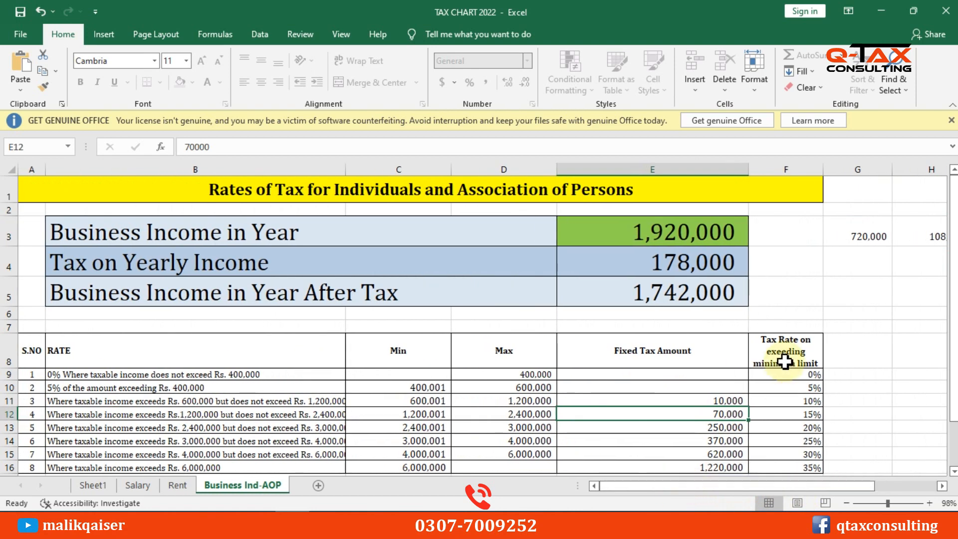
pyautogui.click(668, 266)
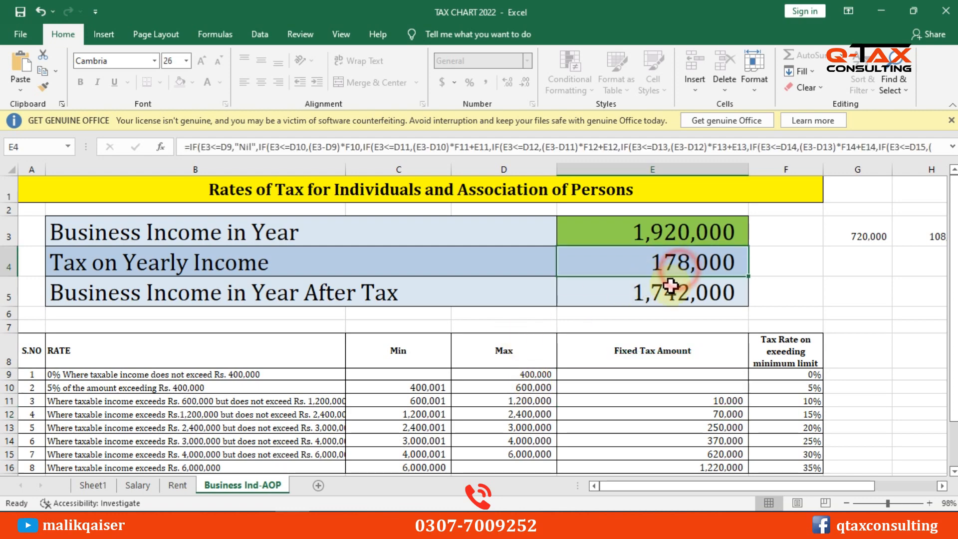
pyautogui.hotkey('alt', 'Tab')
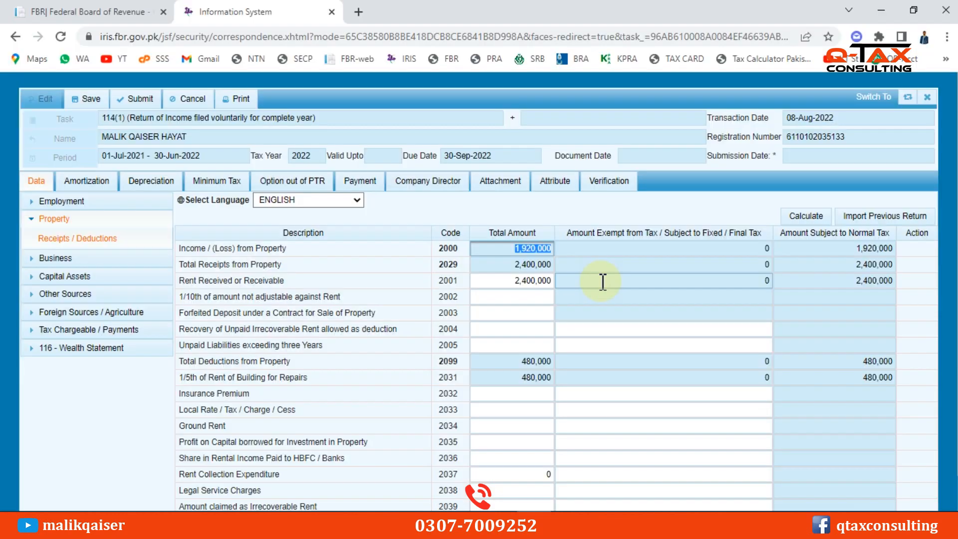
# Expand Tax Chargeable / Payments and open the Computations sheet
pyautogui.scroll(-1, 851, 297)
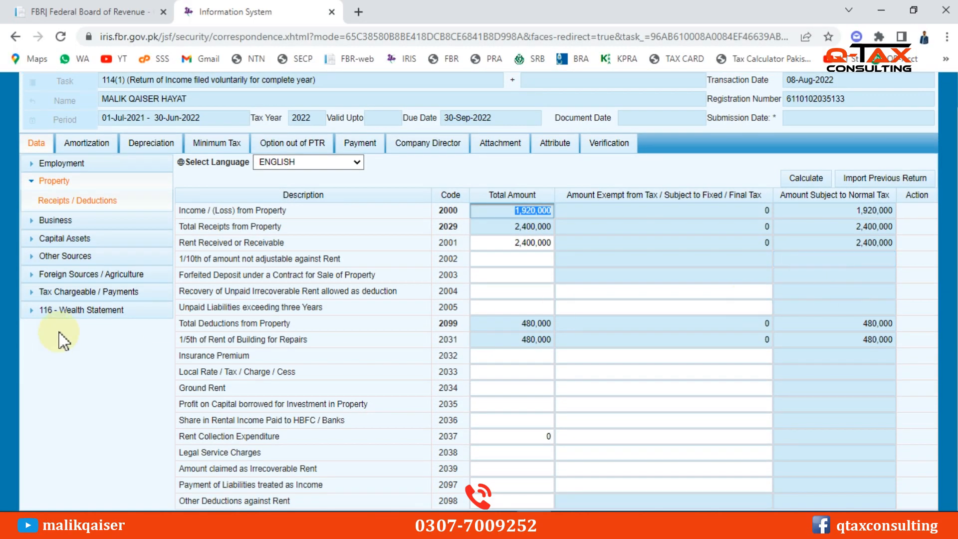
pyautogui.click(74, 293)
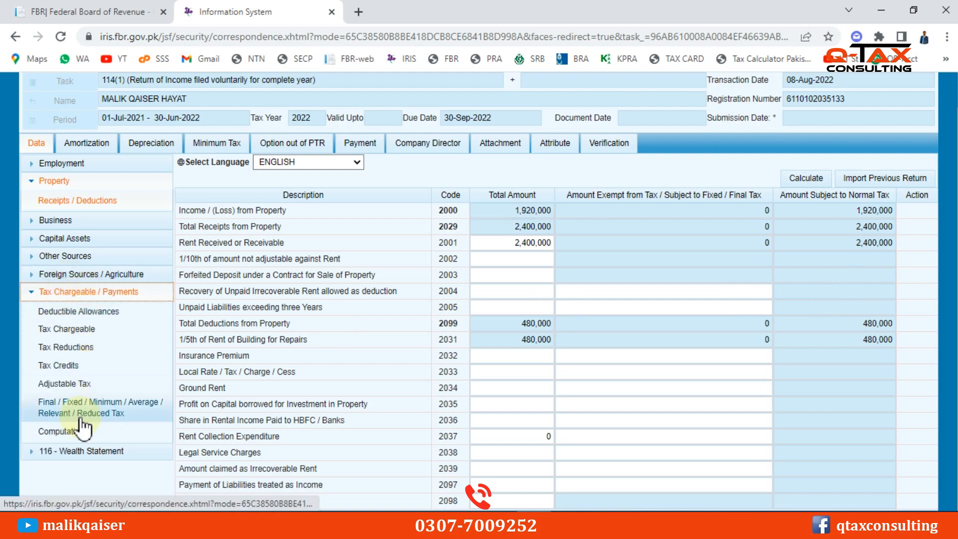
pyautogui.click(57, 433)
# Check the 178,000 tax chargeable and the 178,000 Admitted Income Tax values
pyautogui.scroll(-1, 896, 345)
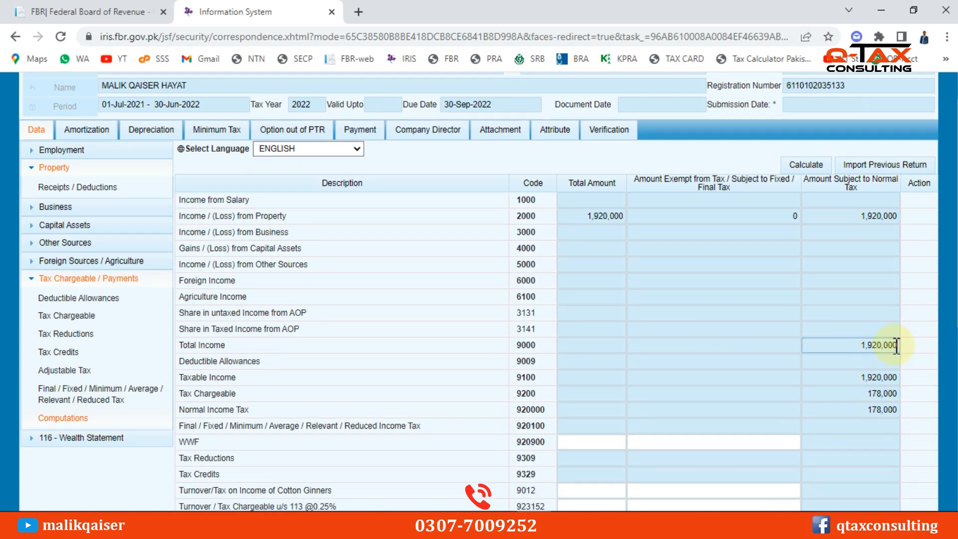
pyautogui.scroll(-3, 896, 345)
pyautogui.click(876, 266)
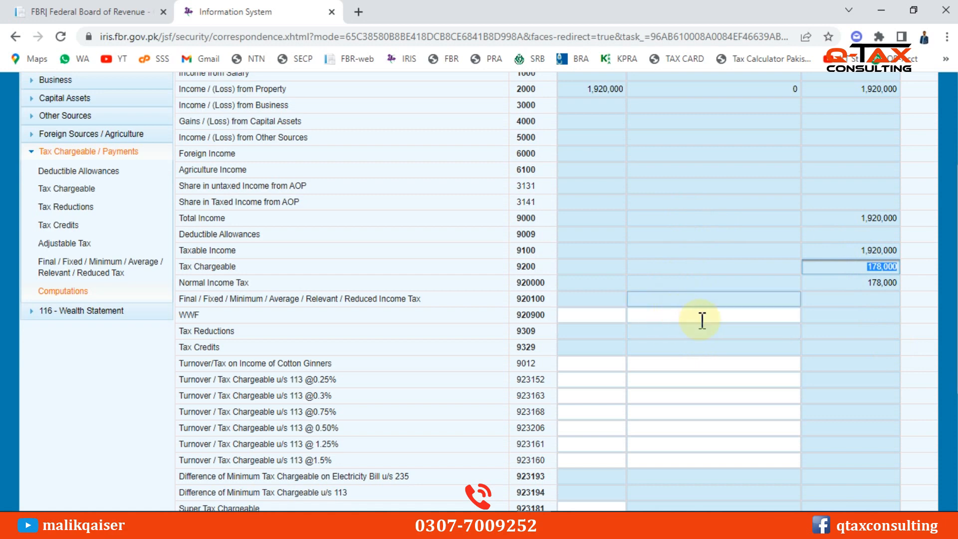
pyautogui.scroll(-2, 836, 388)
pyautogui.scroll(-4, 836, 388)
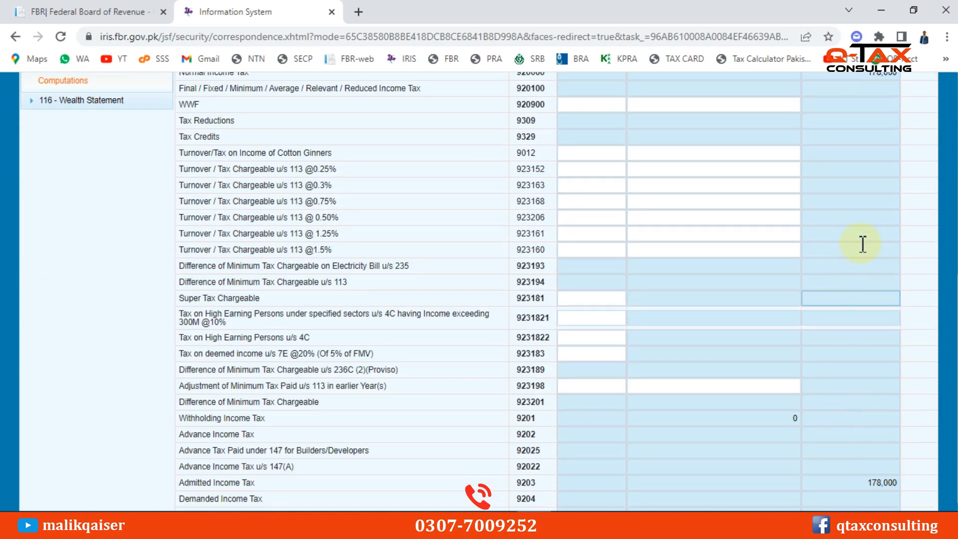
pyautogui.scroll(3, 863, 241)
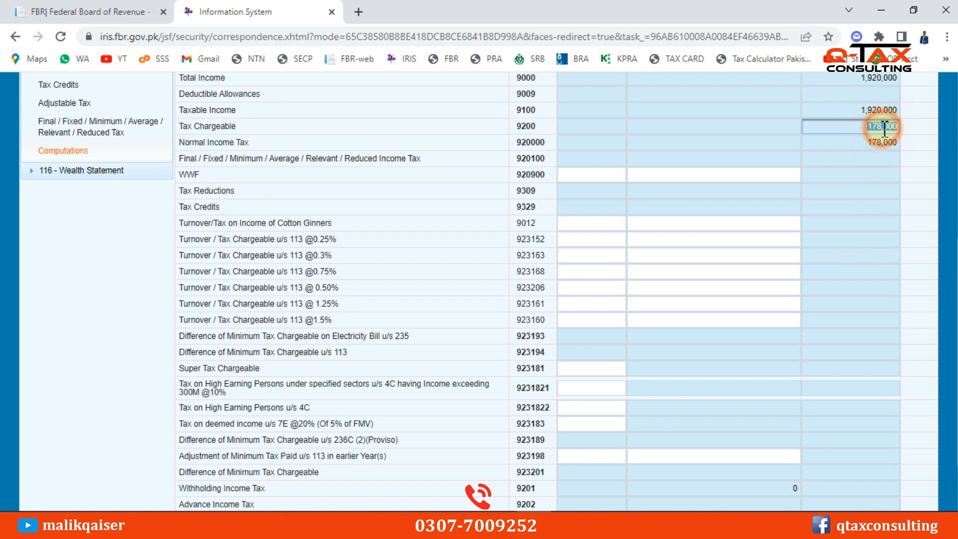
pyautogui.scroll(-1, 825, 378)
pyautogui.scroll(-1, 826, 379)
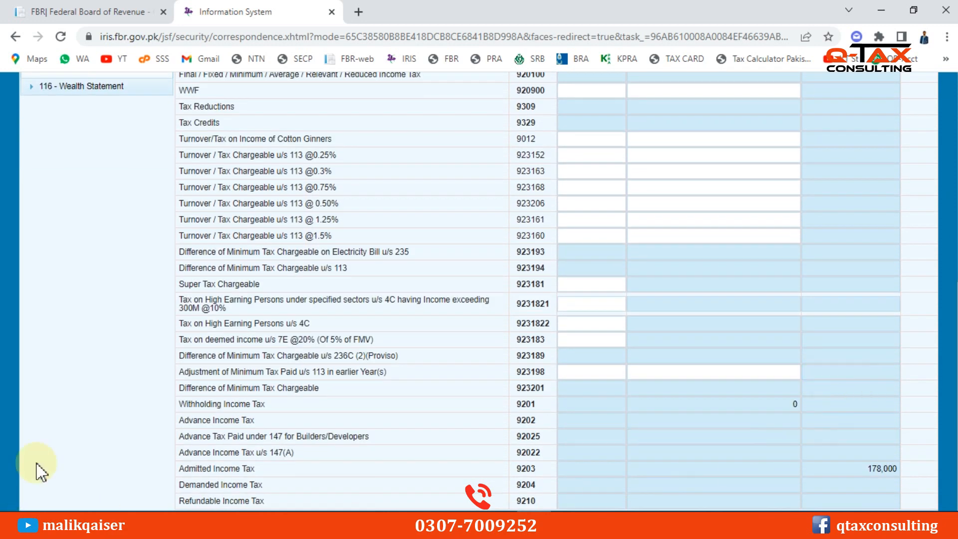
pyautogui.click(227, 469)
pyautogui.click(883, 469)
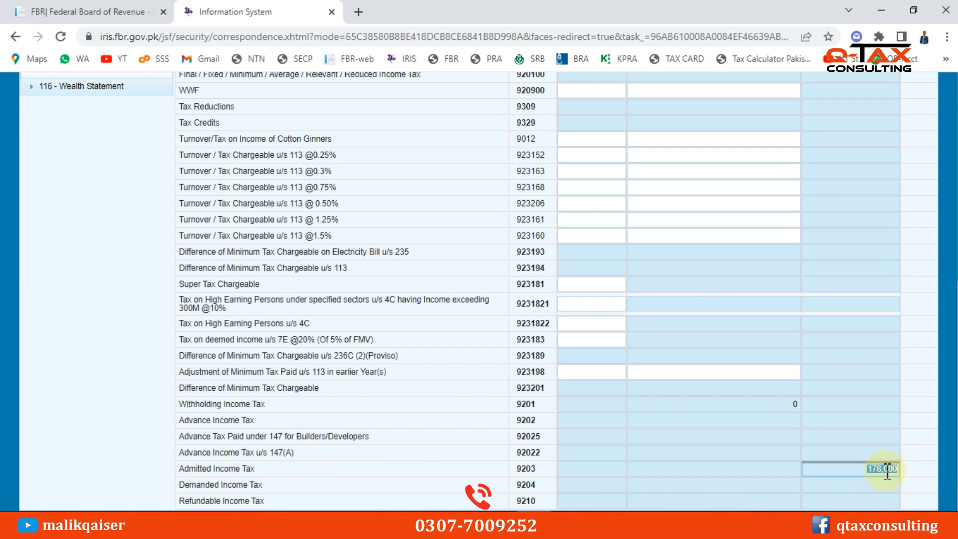
pyautogui.doubleClick(183, 469)
pyautogui.moveTo(237, 469); pyautogui.dragTo(261, 475)
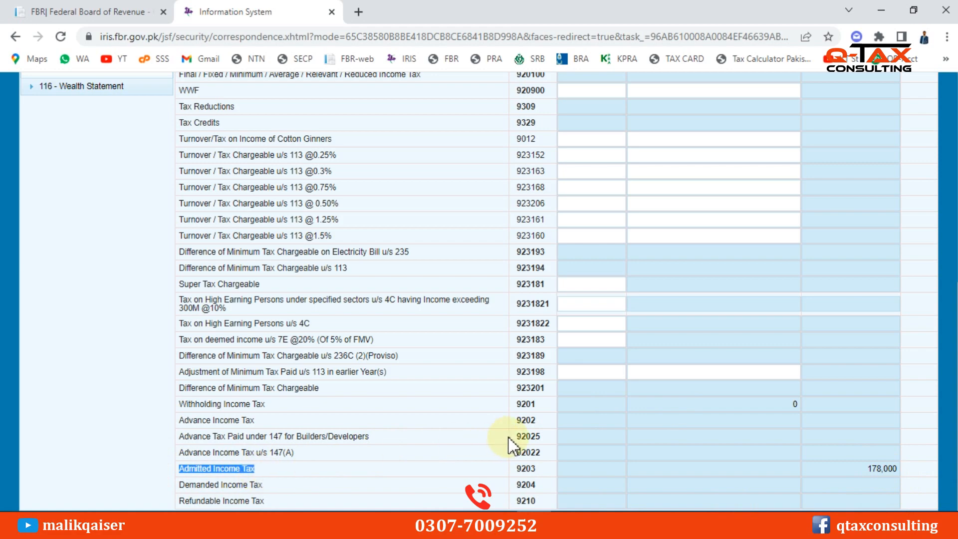
pyautogui.scroll(12, 586, 394)
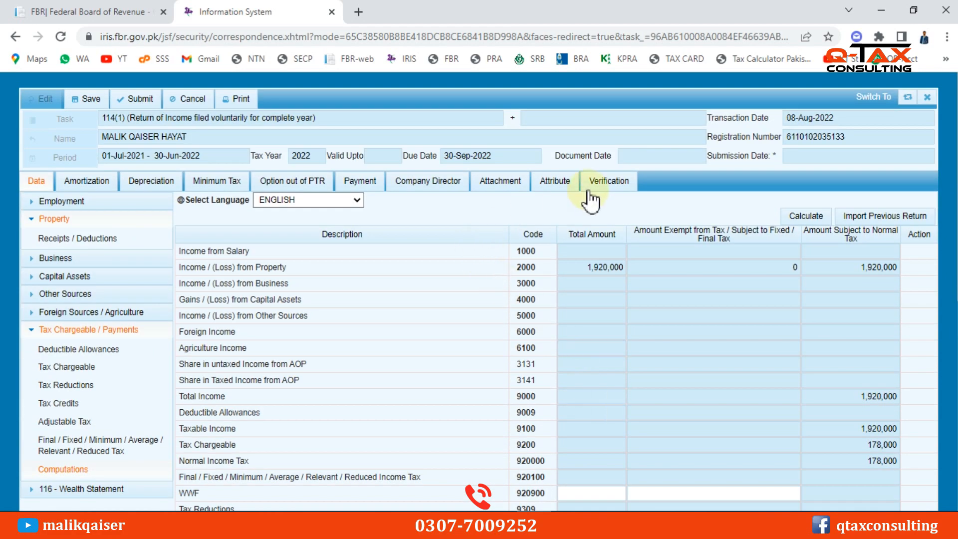
pyautogui.click(373, 186)
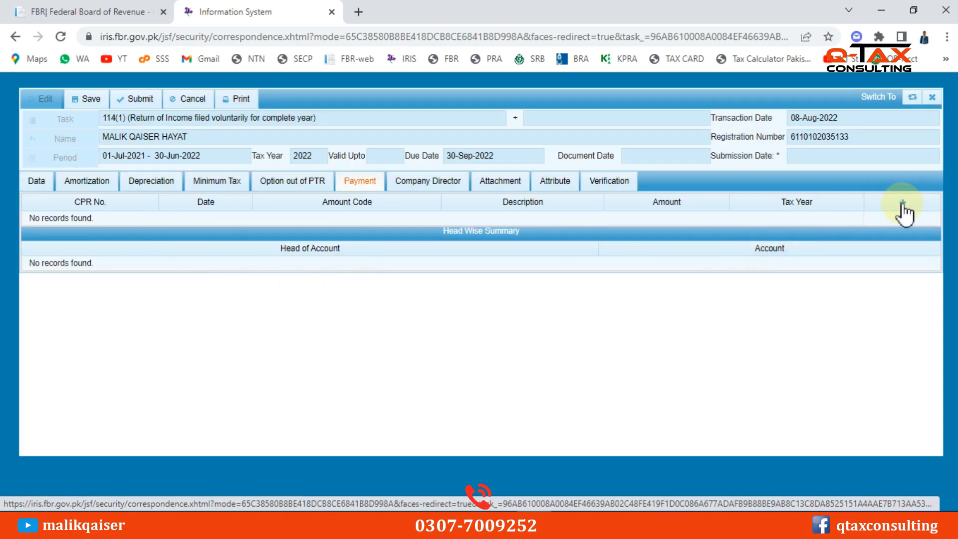
pyautogui.click(903, 205)
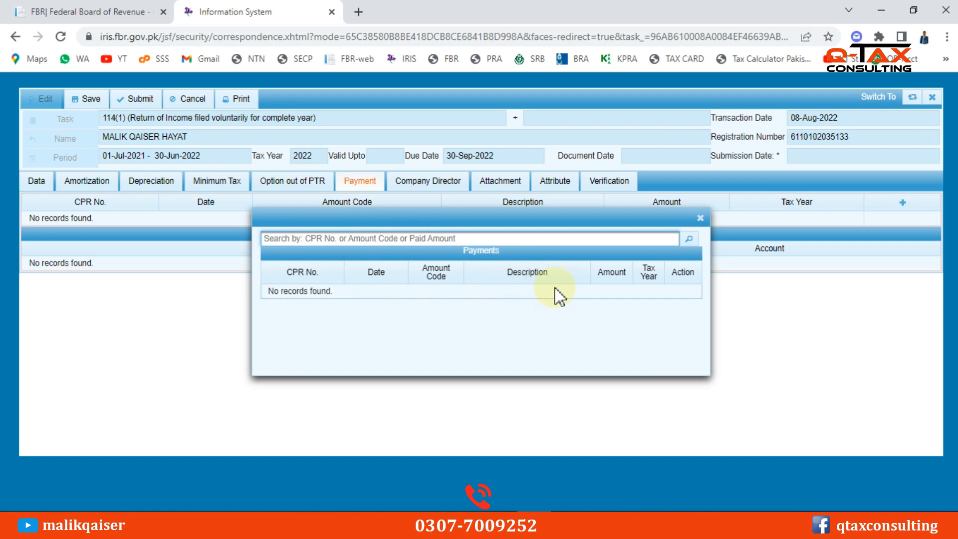
pyautogui.click(680, 294)
pyautogui.click(700, 218)
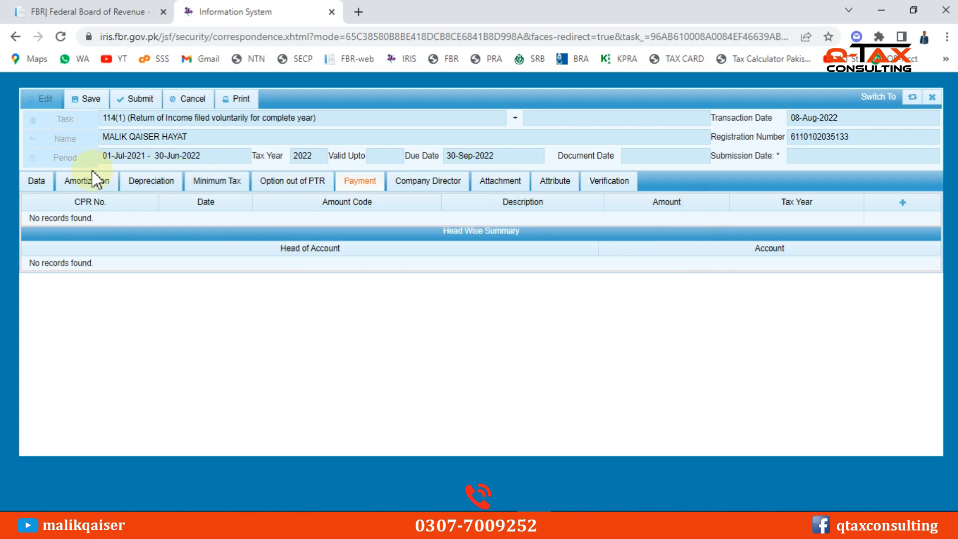
pyautogui.click(42, 184)
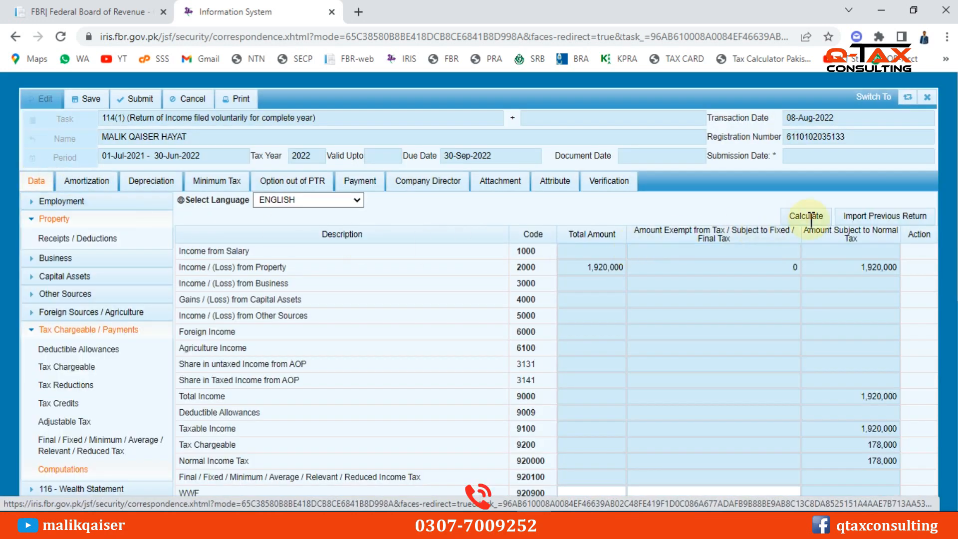
# Recalculate the computation and select the 178,000 Admitted Income Tax amount
pyautogui.click(810, 220)
pyautogui.scroll(-8, 756, 394)
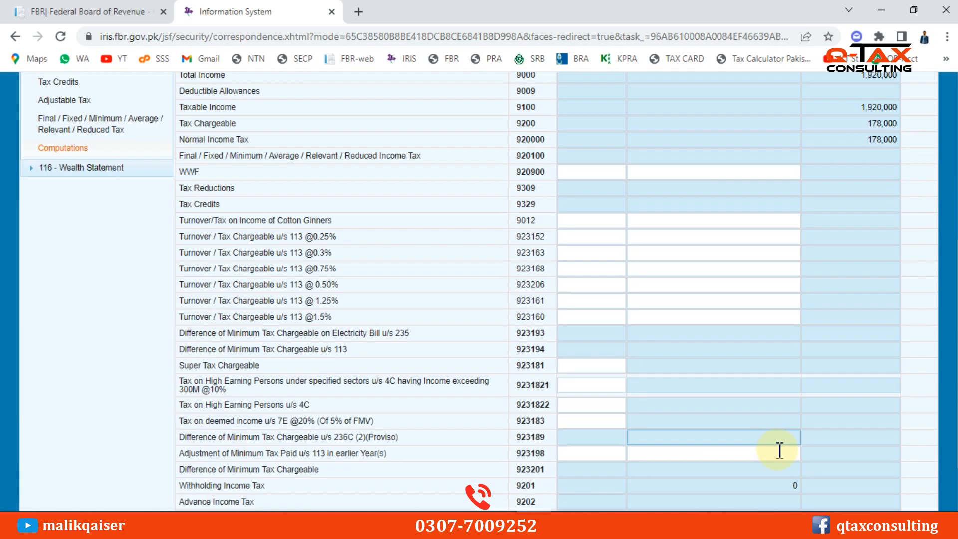
pyautogui.click(869, 468)
pyautogui.doubleClick(869, 468)
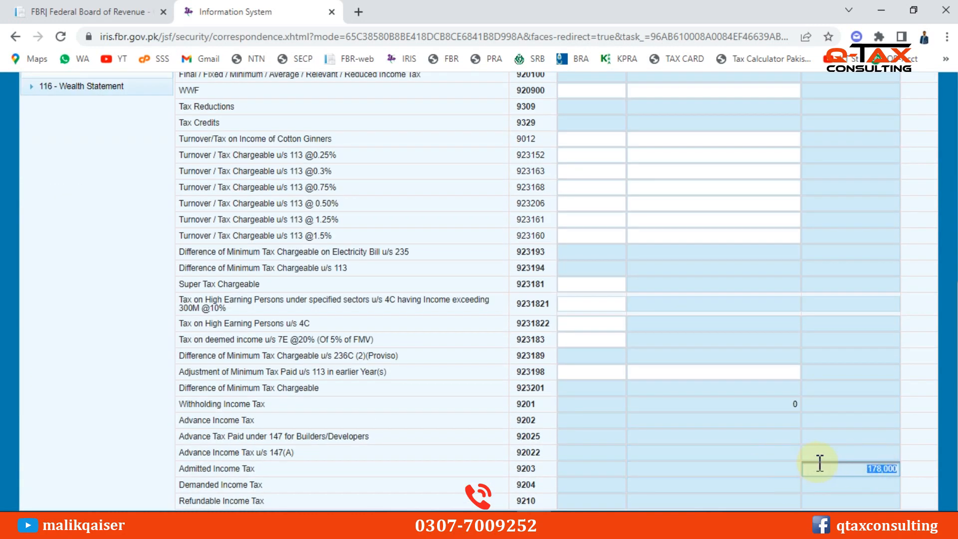
pyautogui.click(790, 421)
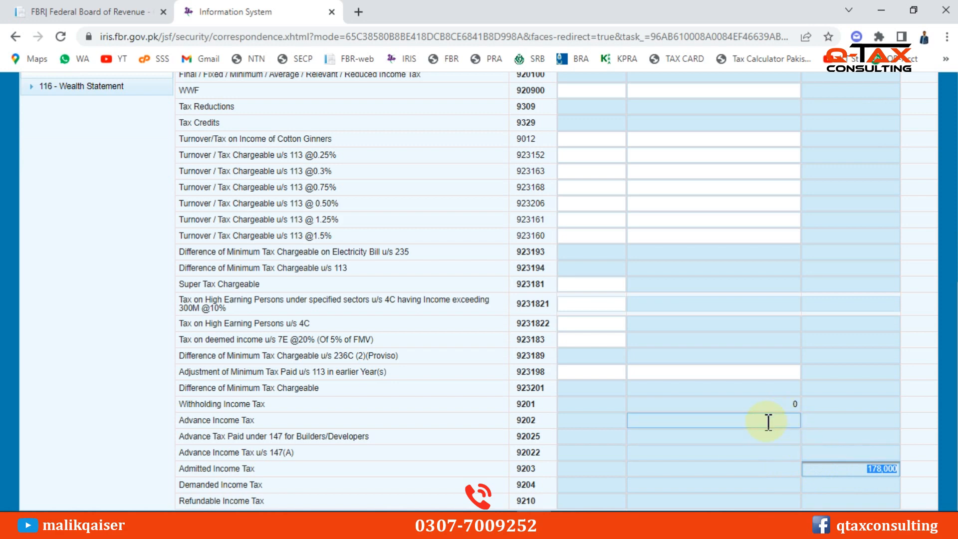
pyautogui.scroll(1, 780, 376)
pyautogui.scroll(3, 780, 375)
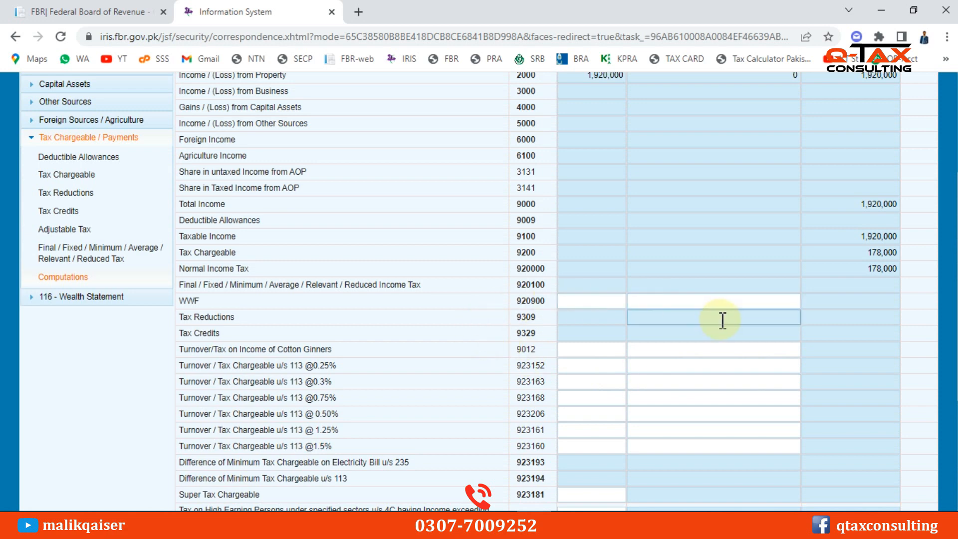
pyautogui.scroll(1, 723, 320)
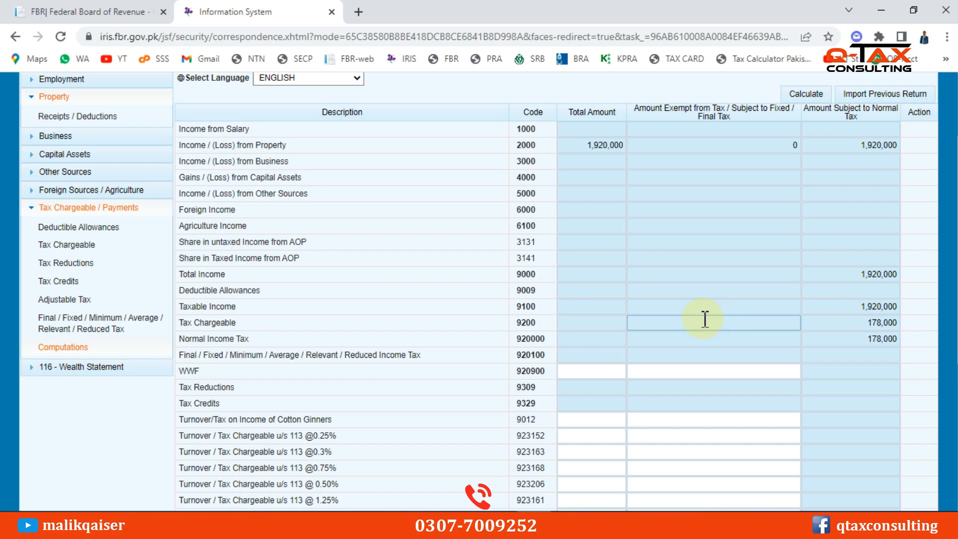
pyautogui.scroll(-5, 834, 389)
pyautogui.click(877, 470)
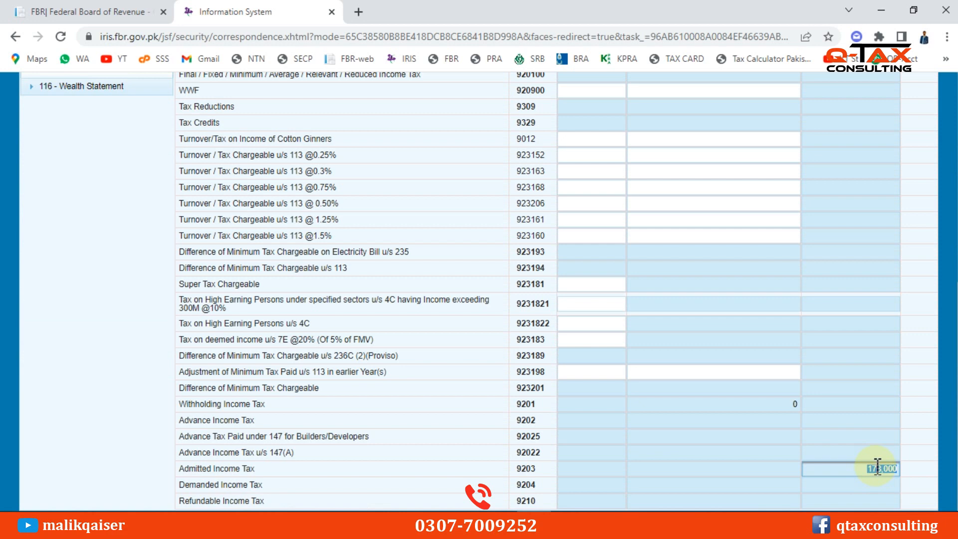
# Scroll through the recalculated computation, then bring the Excel tax chart workbook forward
pyautogui.scroll(4, 529, 369)
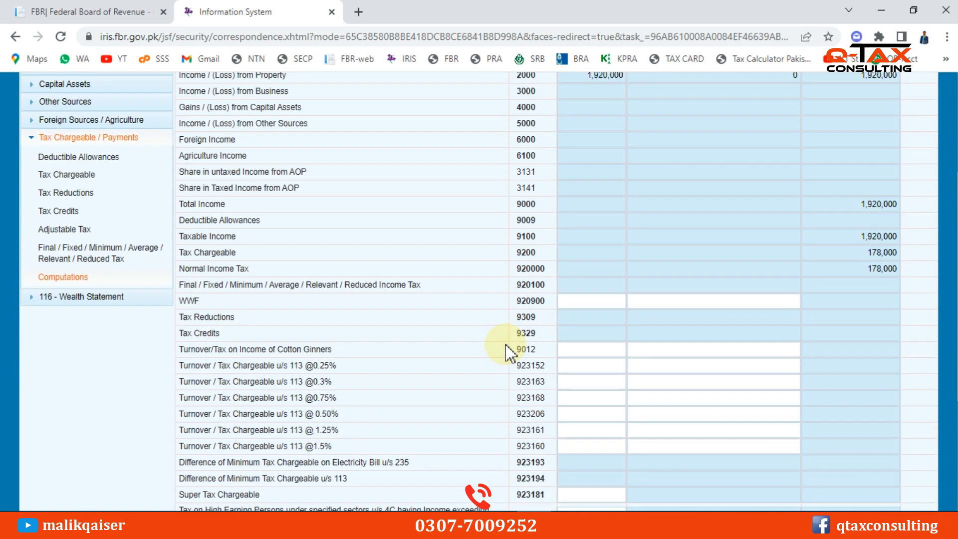
pyautogui.scroll(-2, 508, 359)
pyautogui.scroll(-2, 508, 359)
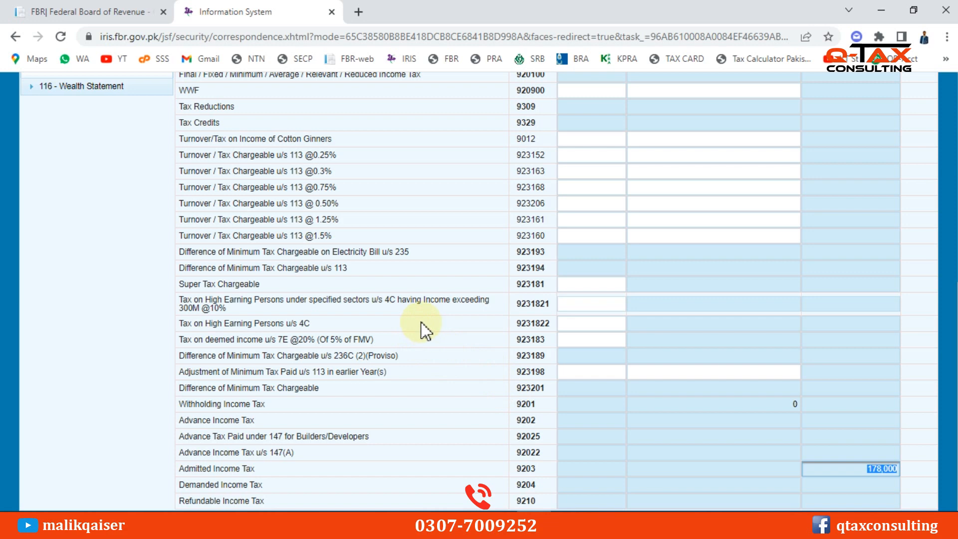
pyautogui.scroll(2, 421, 322)
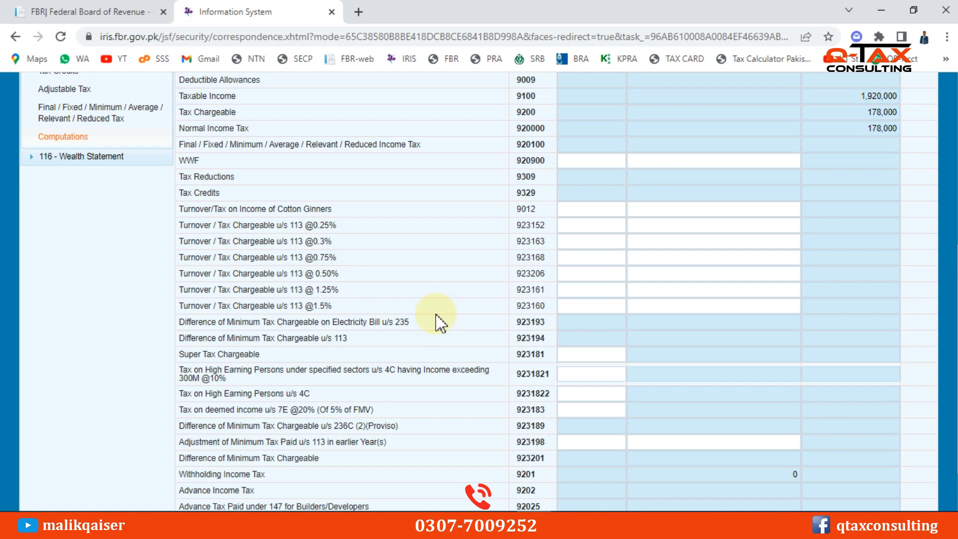
pyautogui.scroll(4, 437, 321)
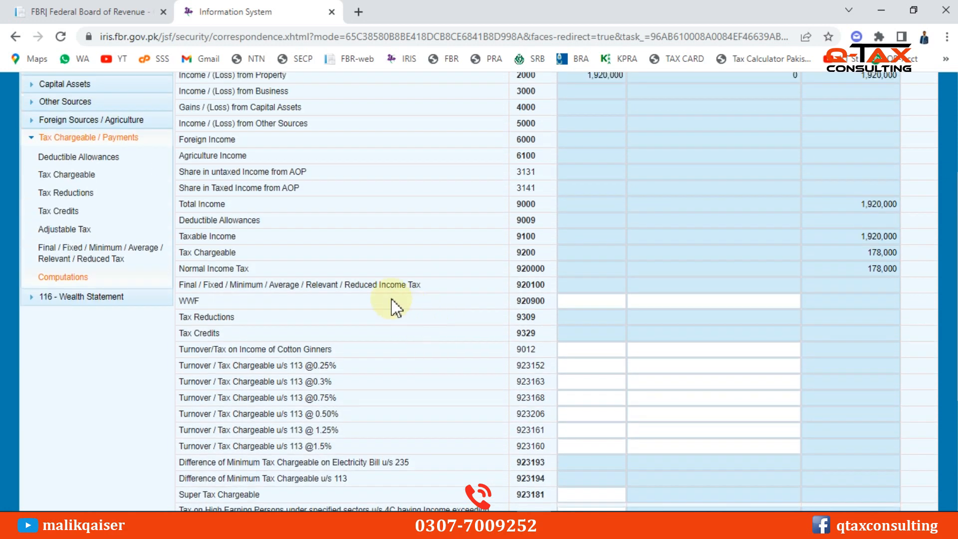
pyautogui.scroll(2, 384, 334)
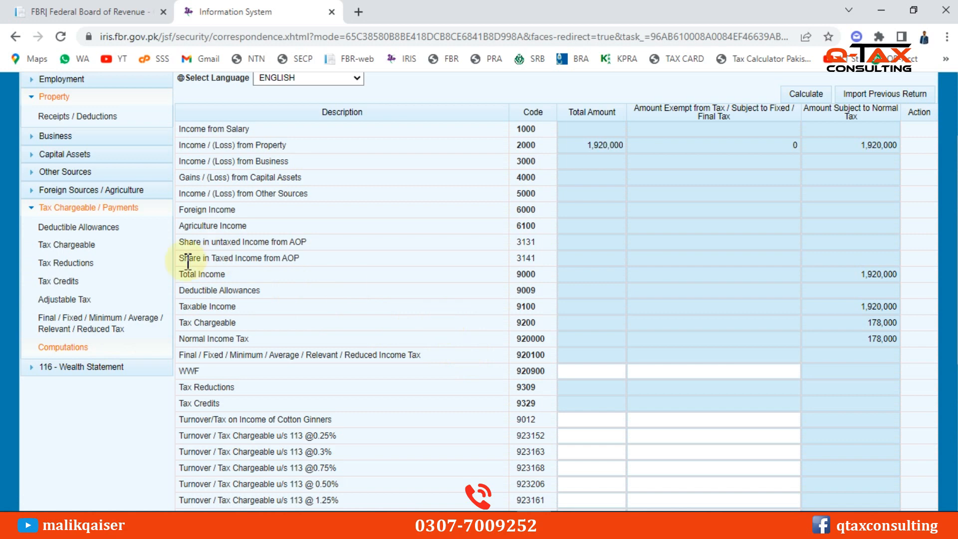
pyautogui.hotkey('alt', 'Tab')
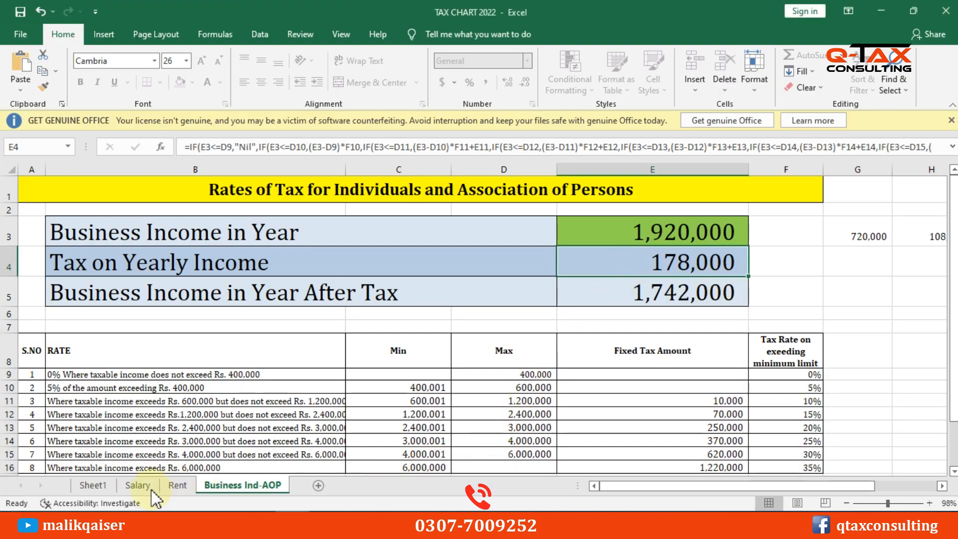
# Open the Rent sheet and check its 200,000 monthly rent in E3
pyautogui.click(177, 485)
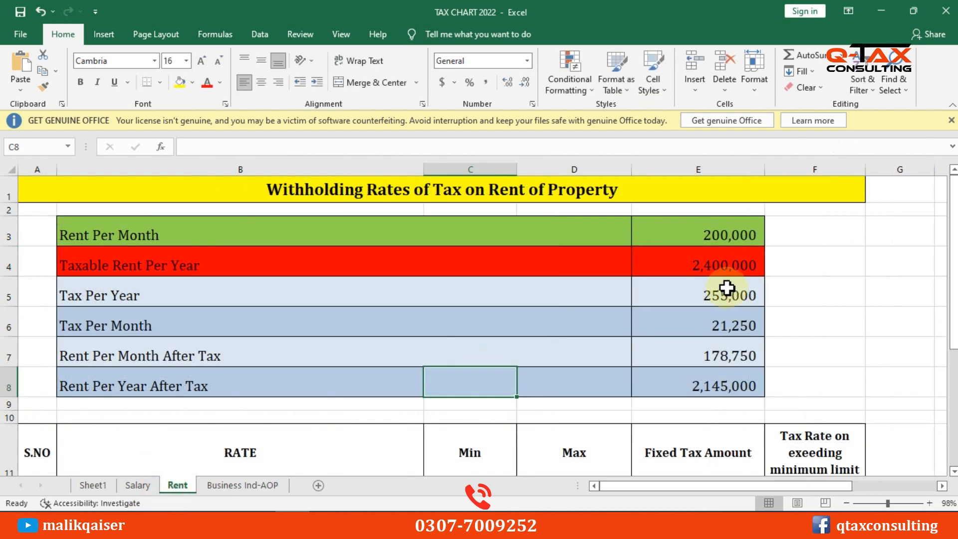
pyautogui.scroll(-1, 727, 290)
pyautogui.scroll(1, 727, 291)
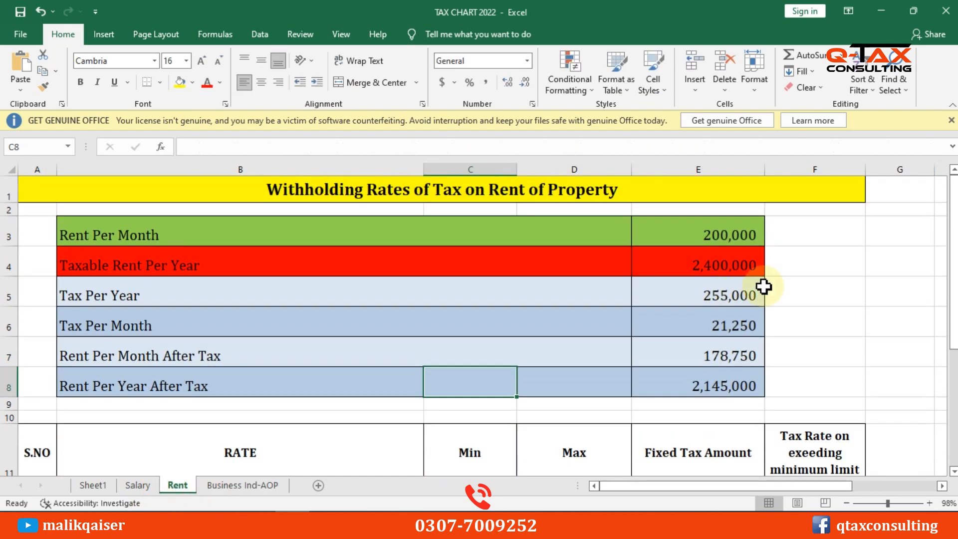
pyautogui.click(743, 240)
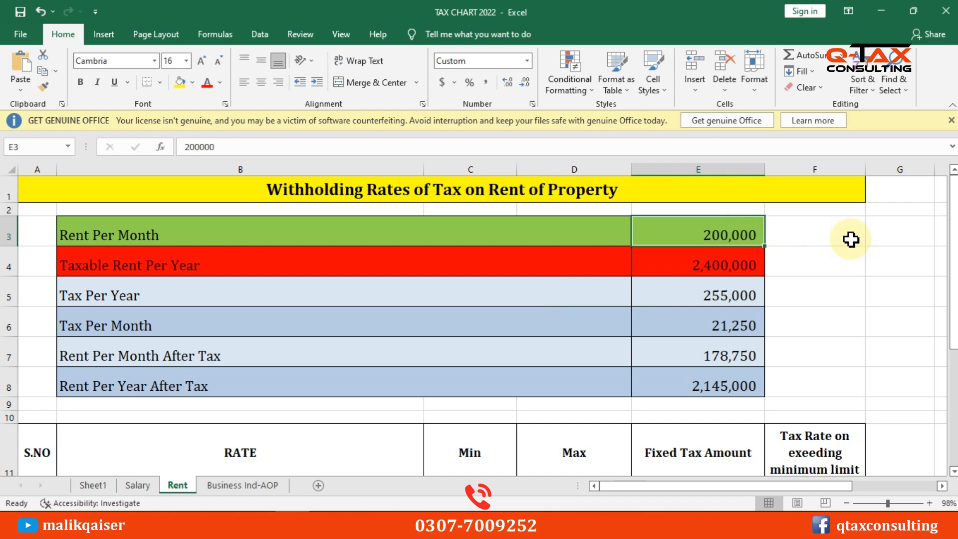
pyautogui.click(272, 487)
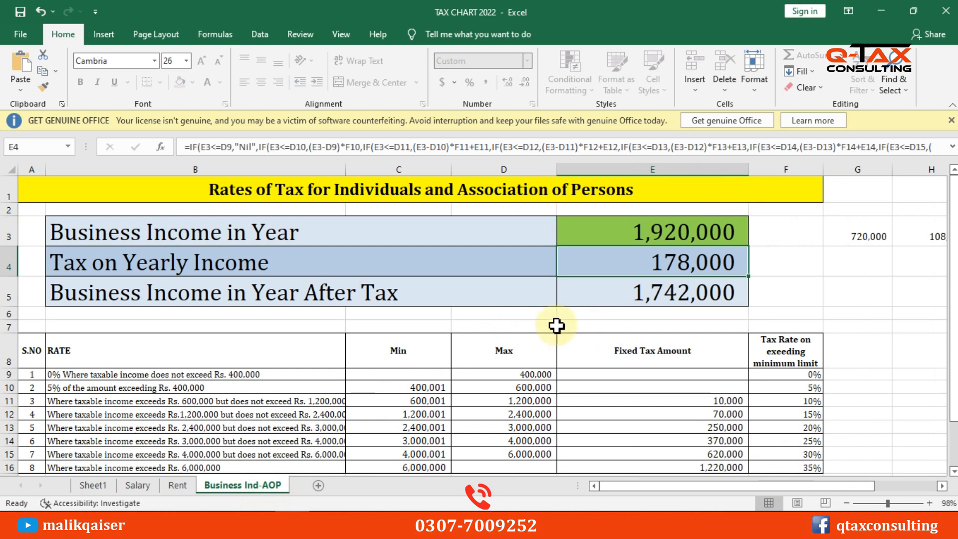
pyautogui.click(177, 485)
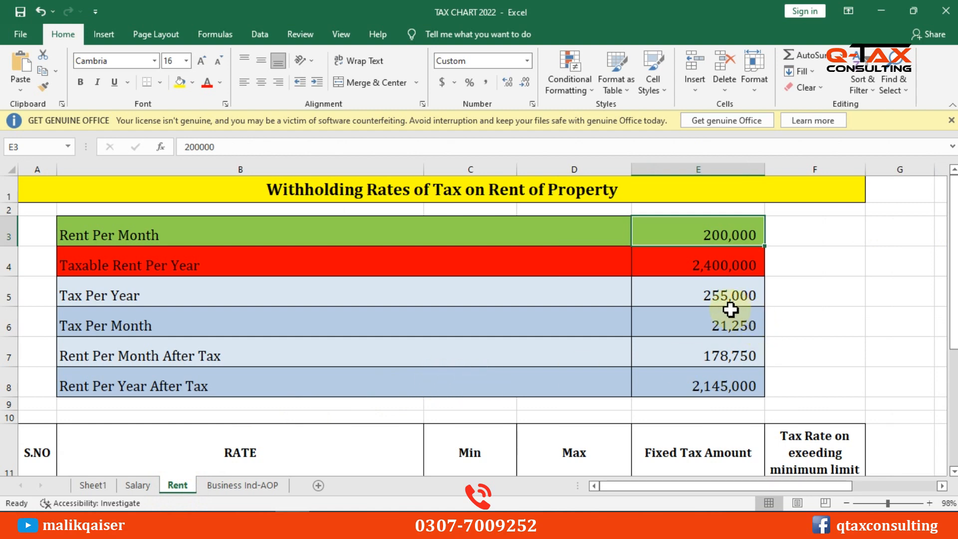
# Inspect the Taxable Rent Per Year and Tax Per Year formulas on the Rent sheet
pyautogui.scroll(-2, 502, 382)
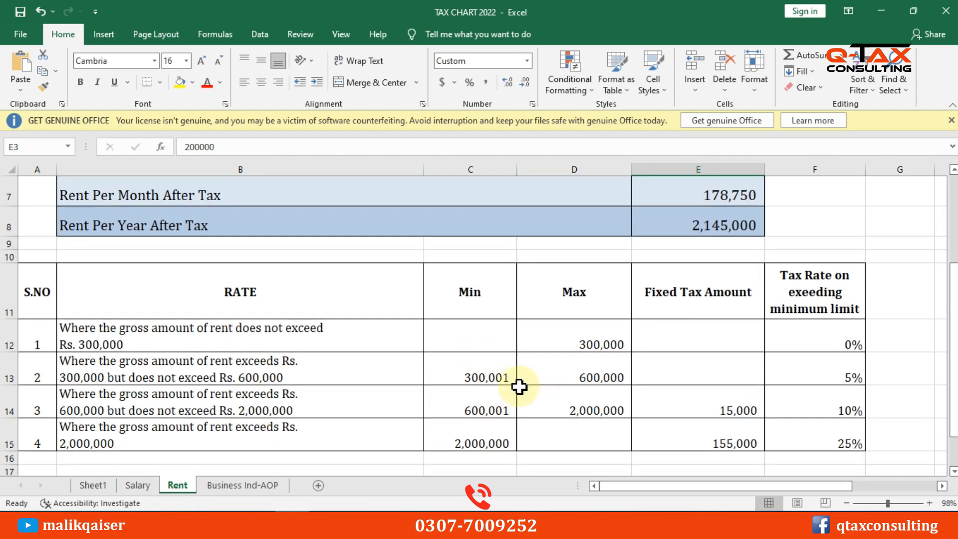
pyautogui.click(502, 397)
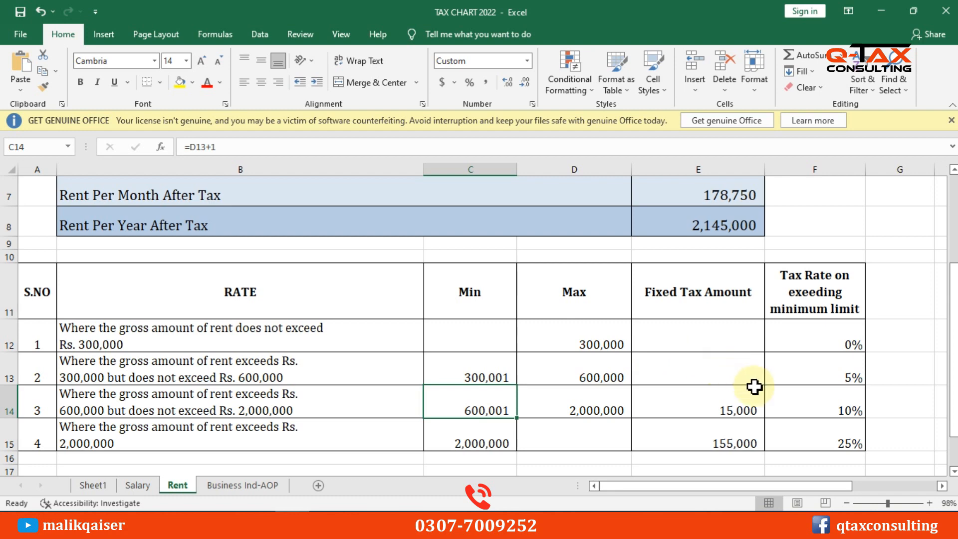
pyautogui.scroll(1, 755, 388)
pyautogui.scroll(5, 755, 388)
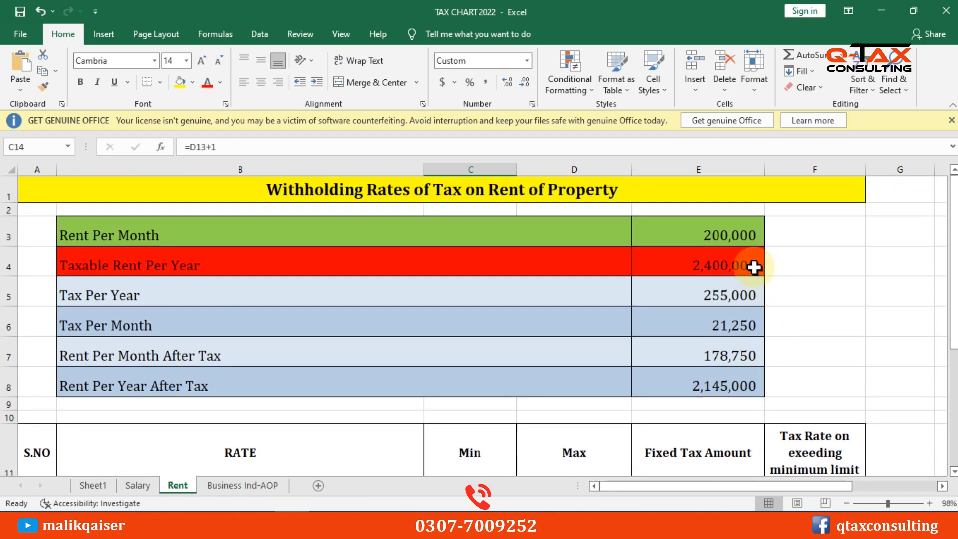
pyautogui.click(724, 232)
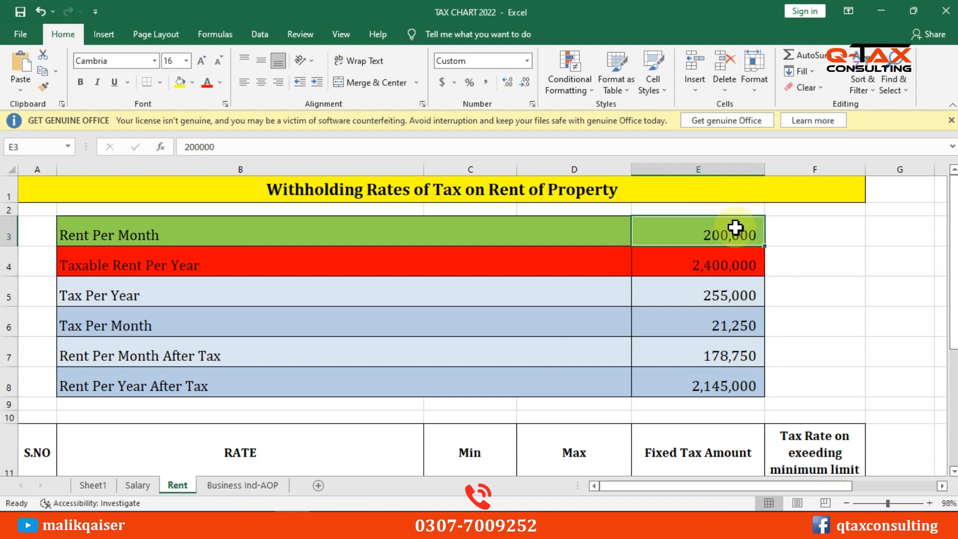
pyautogui.click(721, 264)
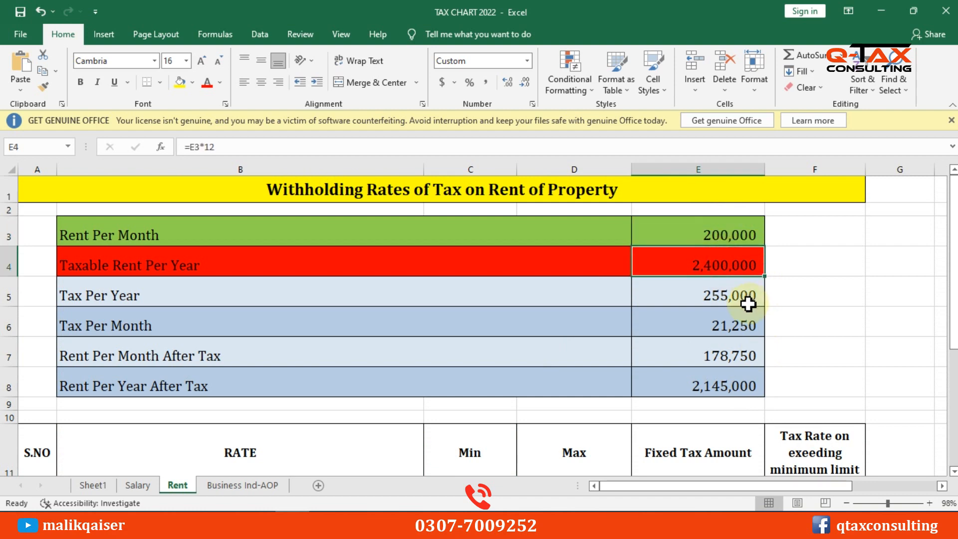
pyautogui.scroll(-1, 699, 304)
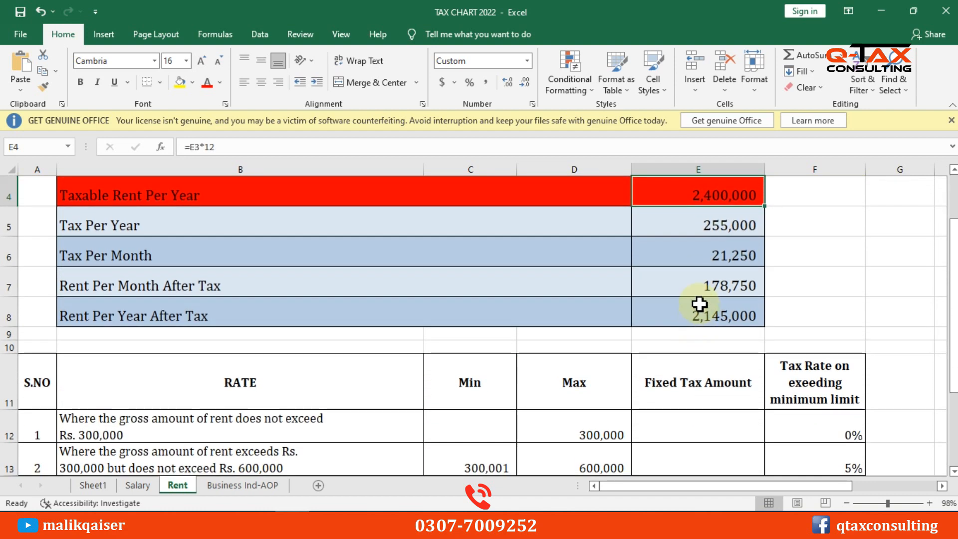
pyautogui.click(726, 228)
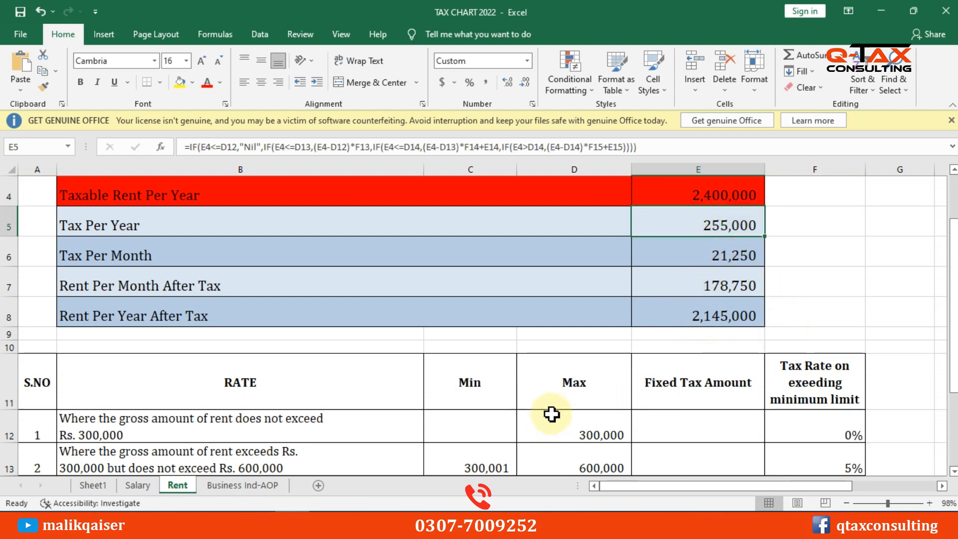
# Review rent slabs 1–3: 0% to 300,000, 5% to 600,000, 10% to 2,000,000 with 15,000 fixed
pyautogui.scroll(-1, 551, 413)
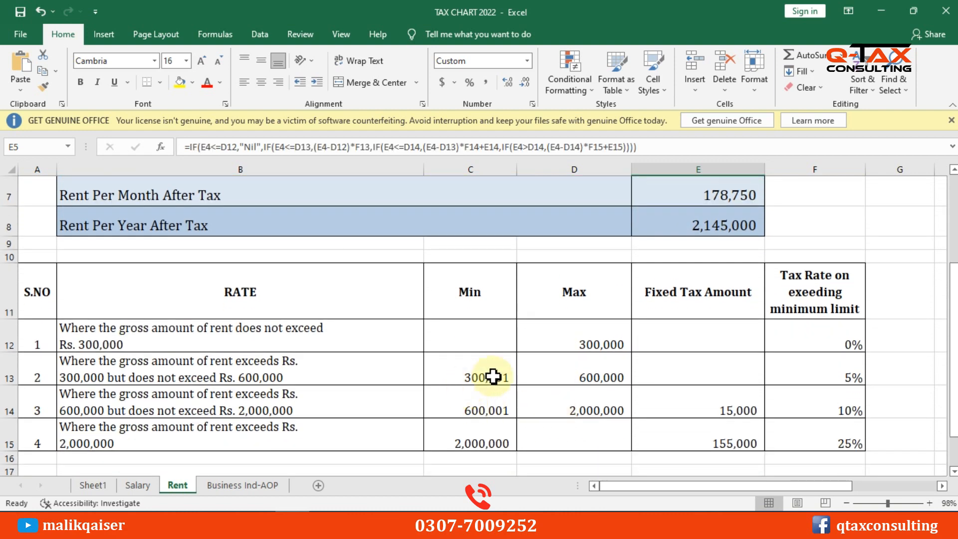
pyautogui.click(604, 360)
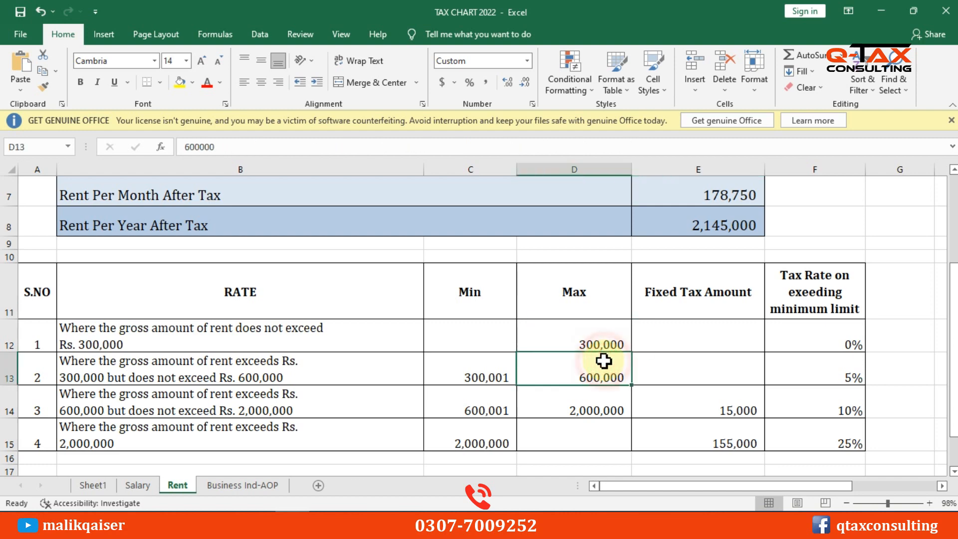
pyautogui.click(591, 339)
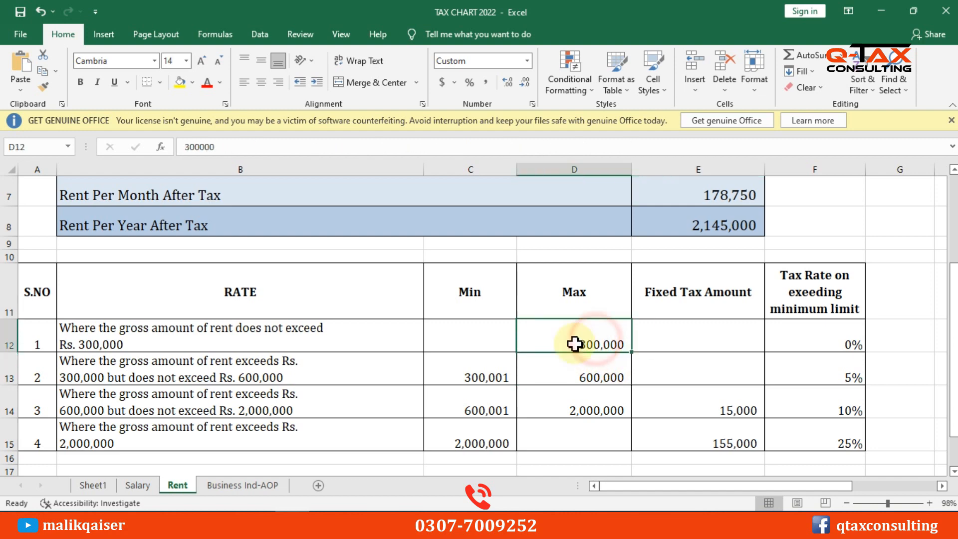
pyautogui.click(843, 330)
pyautogui.click(604, 366)
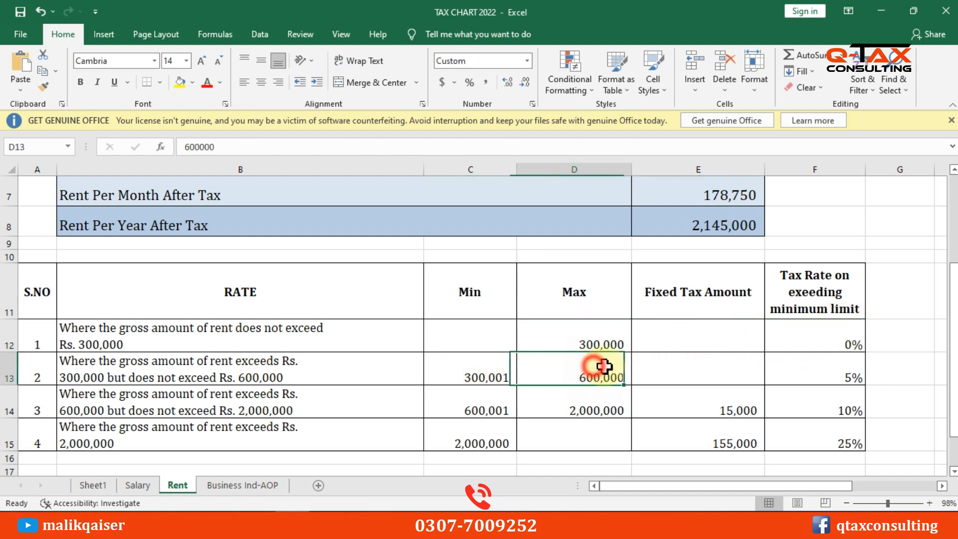
pyautogui.click(845, 368)
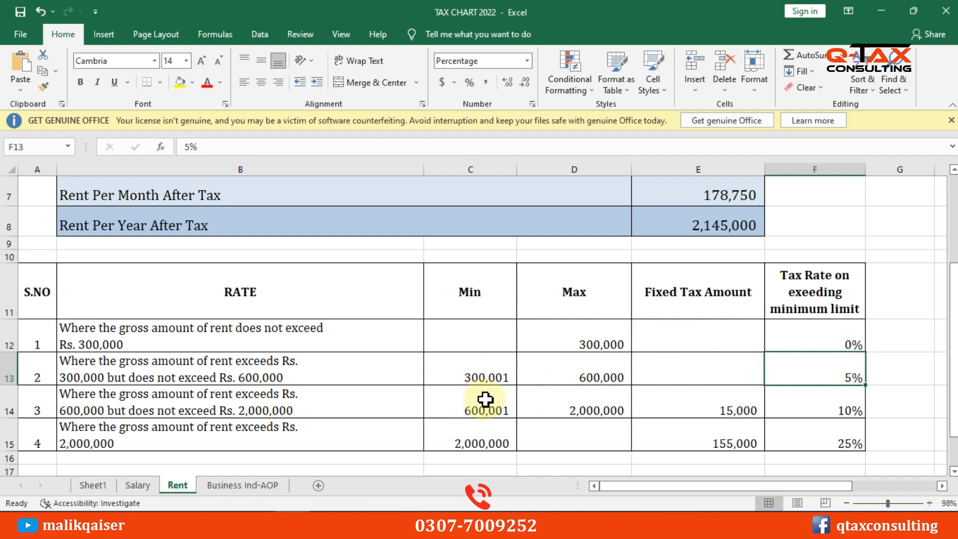
pyautogui.click(483, 369)
pyautogui.click(477, 400)
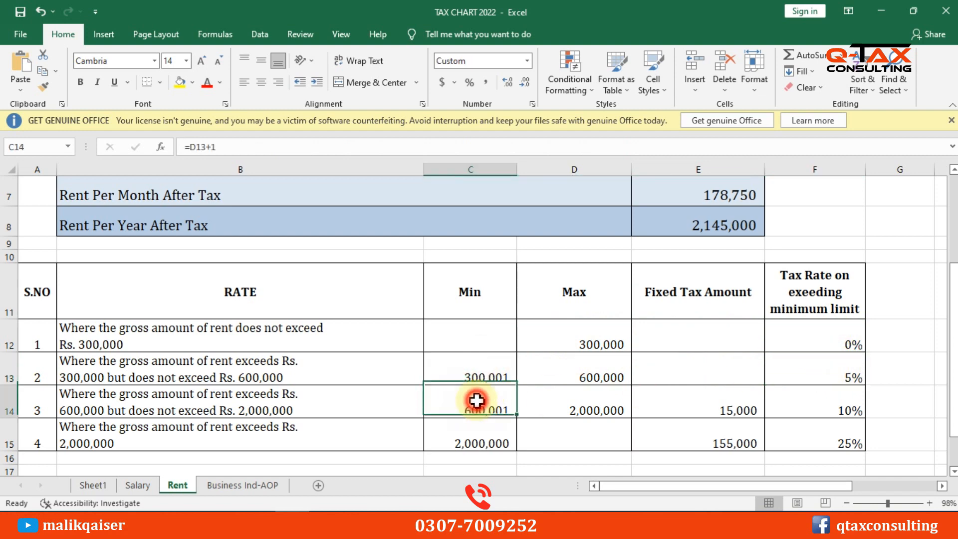
pyautogui.click(596, 408)
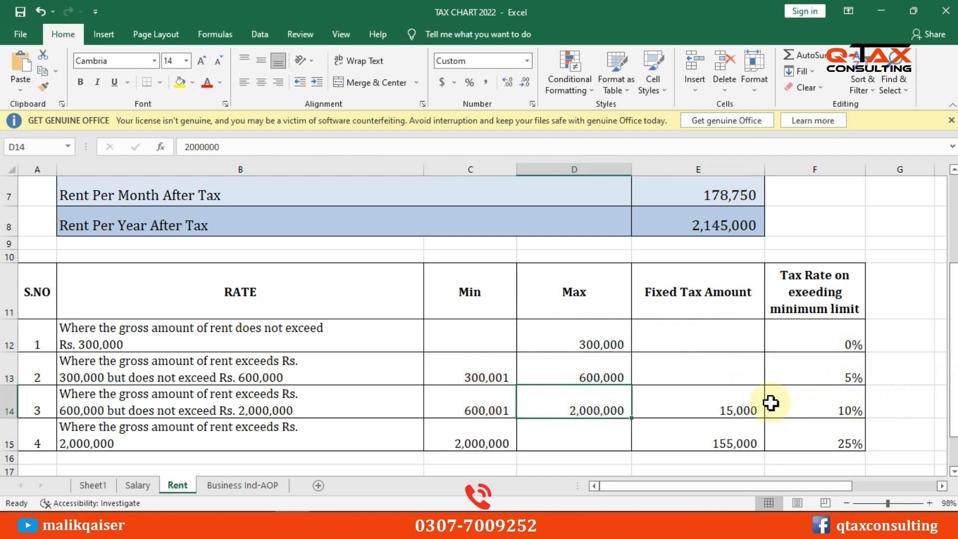
pyautogui.click(733, 400)
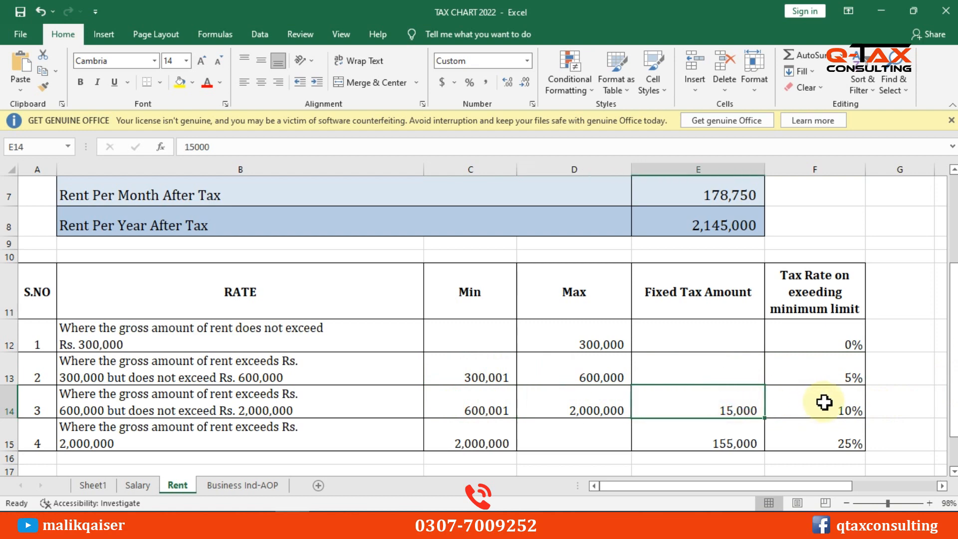
pyautogui.click(828, 401)
pyautogui.click(511, 403)
pyautogui.click(603, 407)
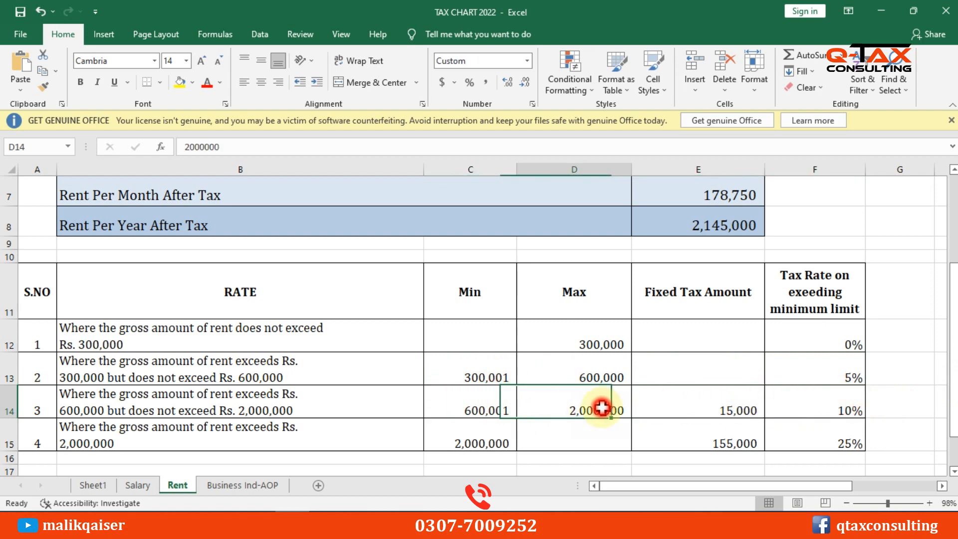
# Check the top slab: 2,000,000 minimum, no maximum, 155,000 fixed tax, 25% rate
pyautogui.scroll(1, 759, 390)
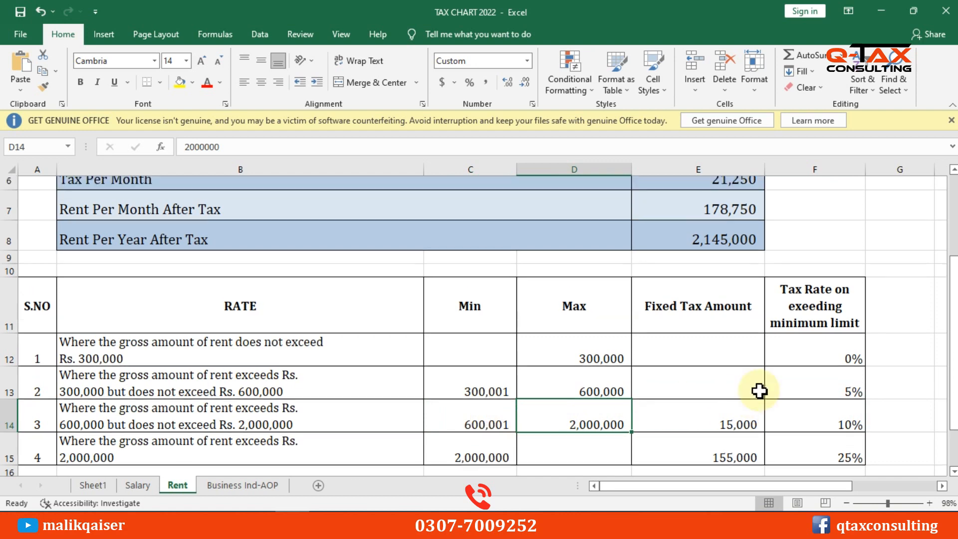
pyautogui.scroll(1, 712, 293)
pyautogui.click(695, 195)
pyautogui.scroll(-3, 584, 438)
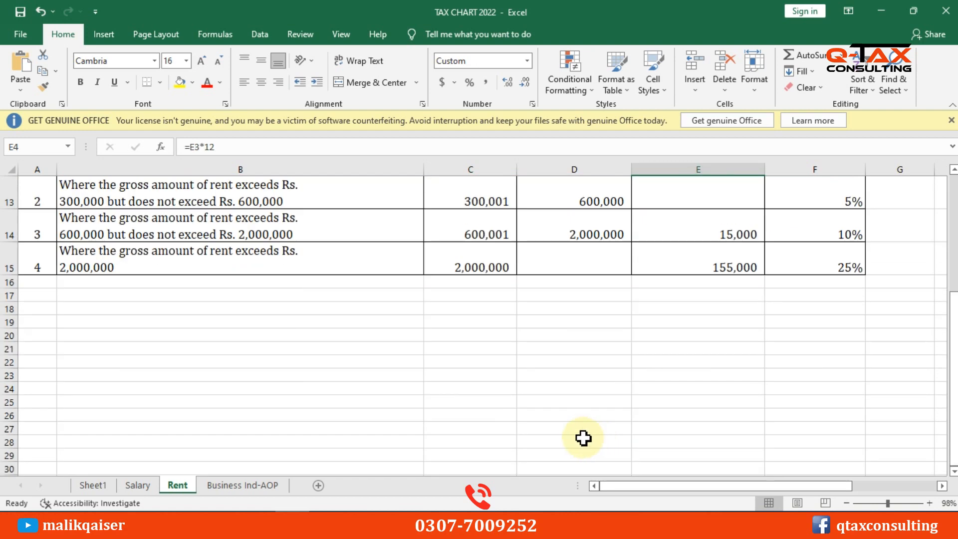
pyautogui.scroll(1, 581, 434)
pyautogui.click(478, 359)
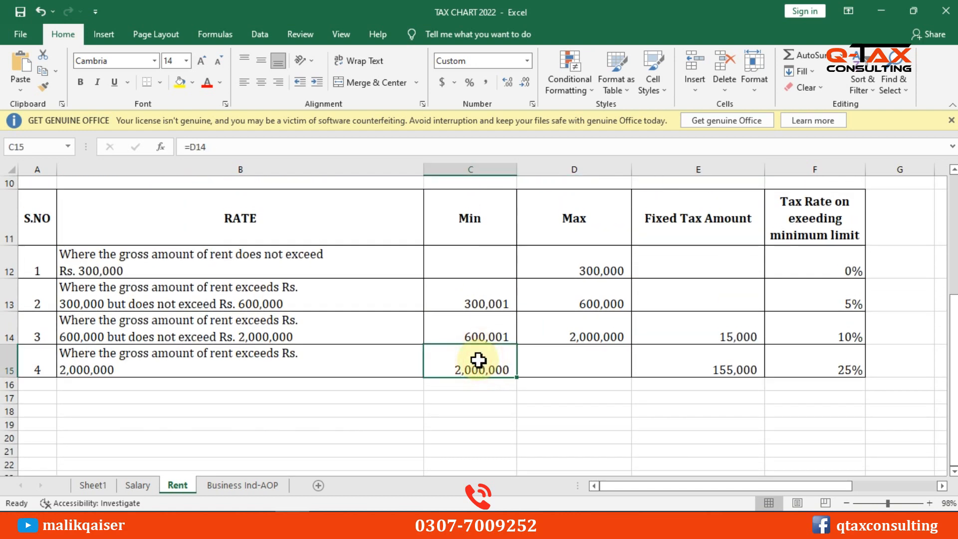
pyautogui.click(589, 359)
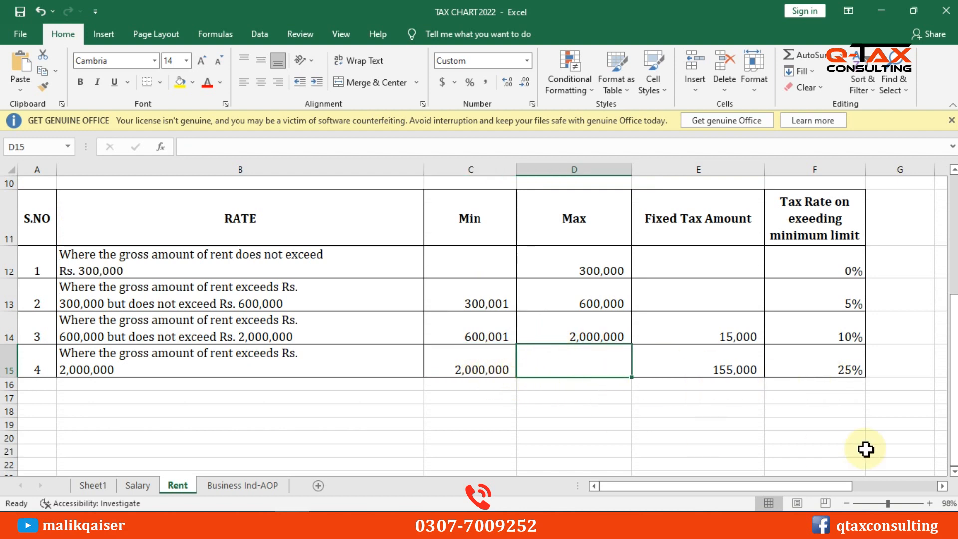
pyautogui.click(716, 366)
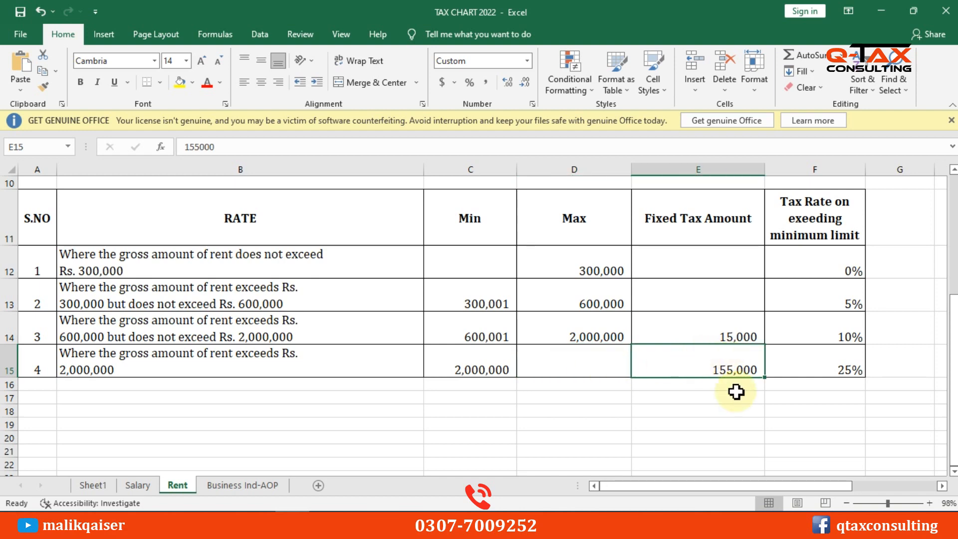
pyautogui.click(841, 359)
pyautogui.scroll(3, 893, 392)
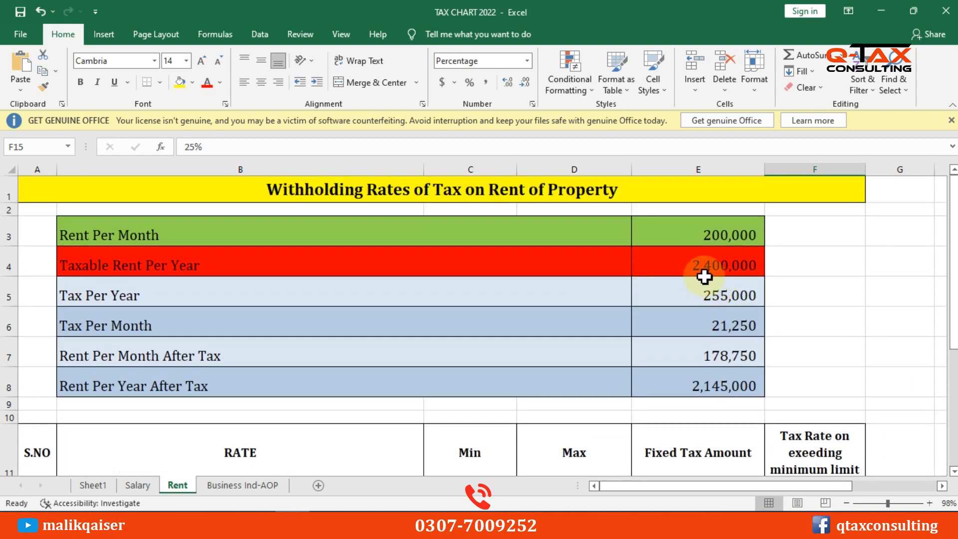
pyautogui.click(705, 274)
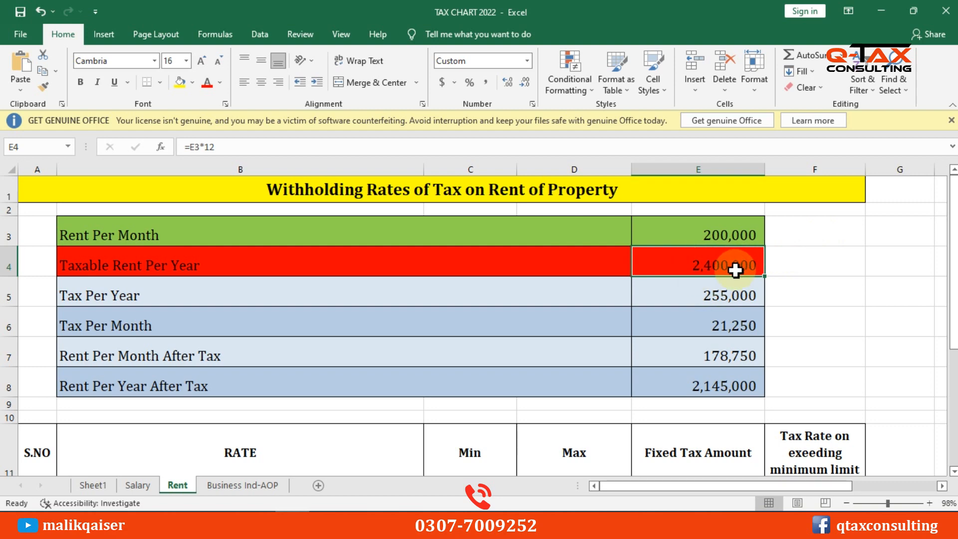
# Recheck the top slab's 25% rate and 155,000 fixed tax, plus the yearly and monthly tax formulas
pyautogui.scroll(-2, 770, 408)
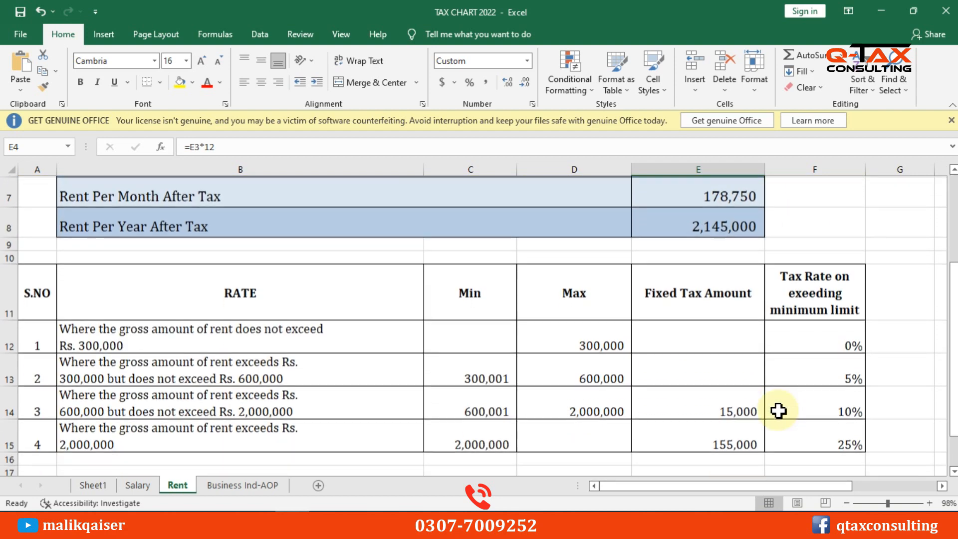
pyautogui.click(819, 432)
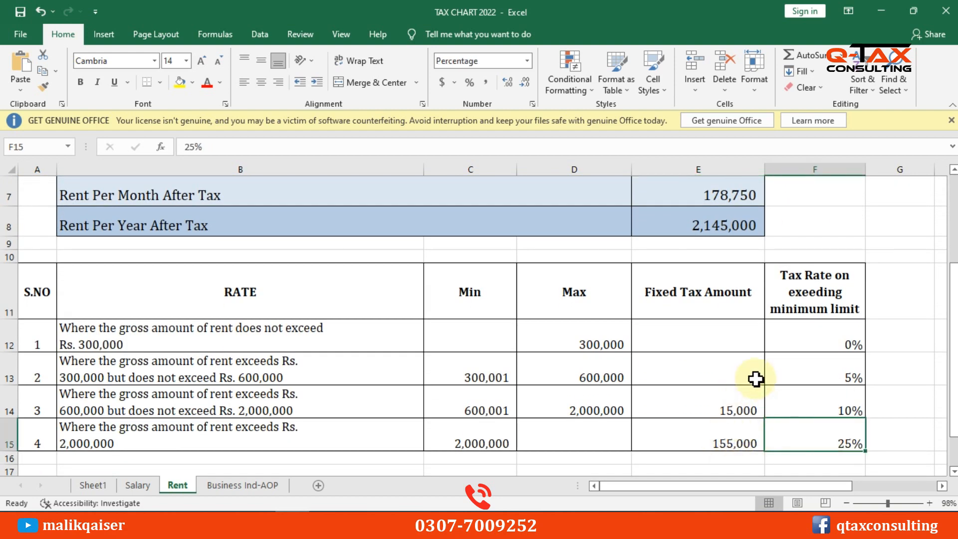
pyautogui.scroll(1, 756, 387)
pyautogui.scroll(-1, 754, 394)
pyautogui.click(721, 440)
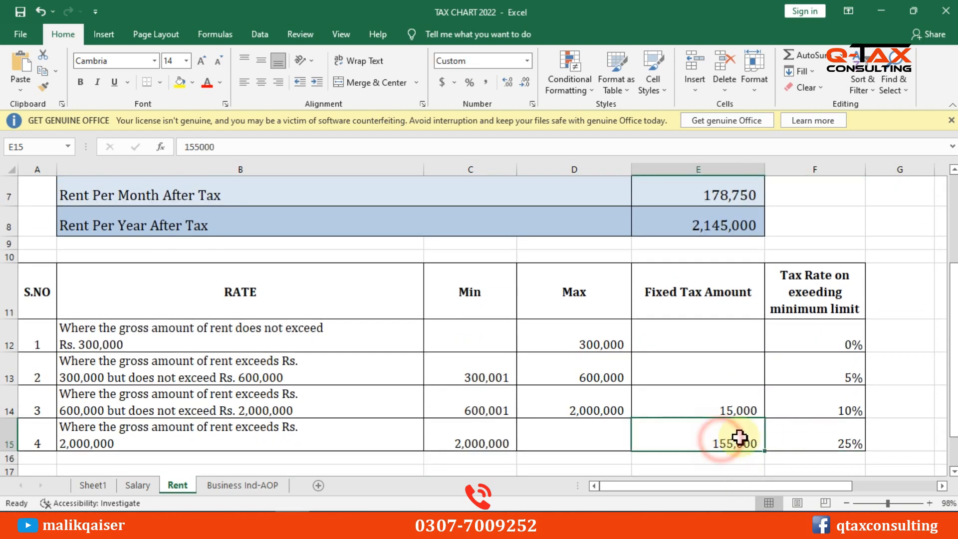
pyautogui.scroll(1, 855, 402)
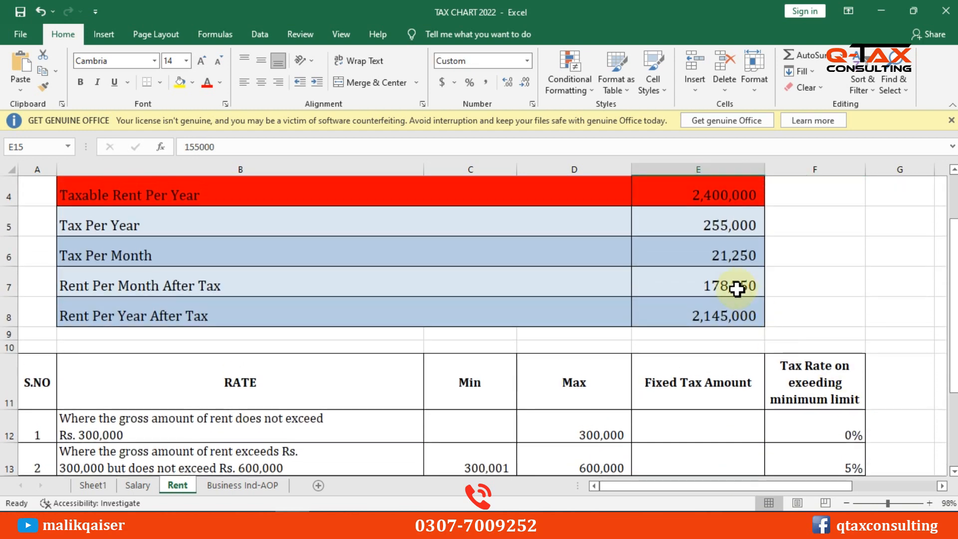
pyautogui.click(712, 229)
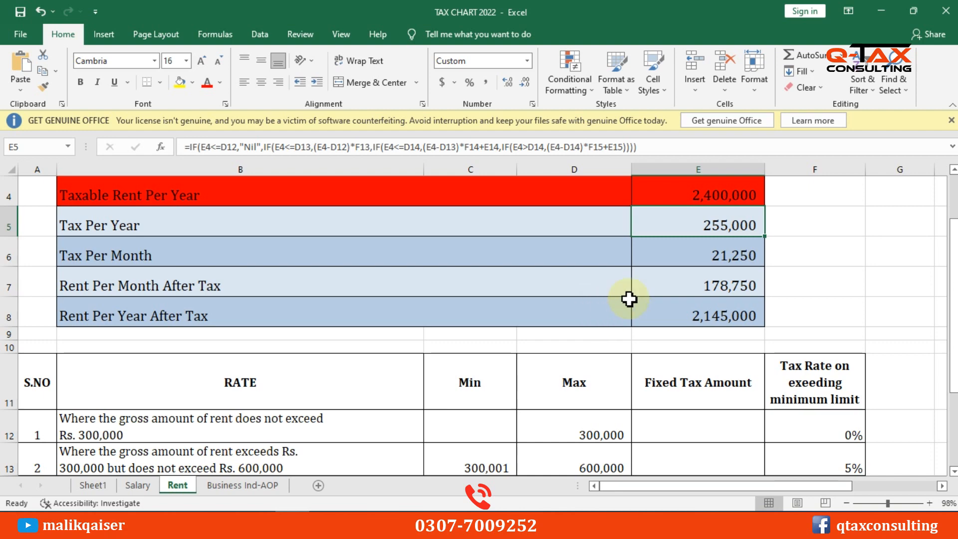
pyautogui.scroll(1, 846, 314)
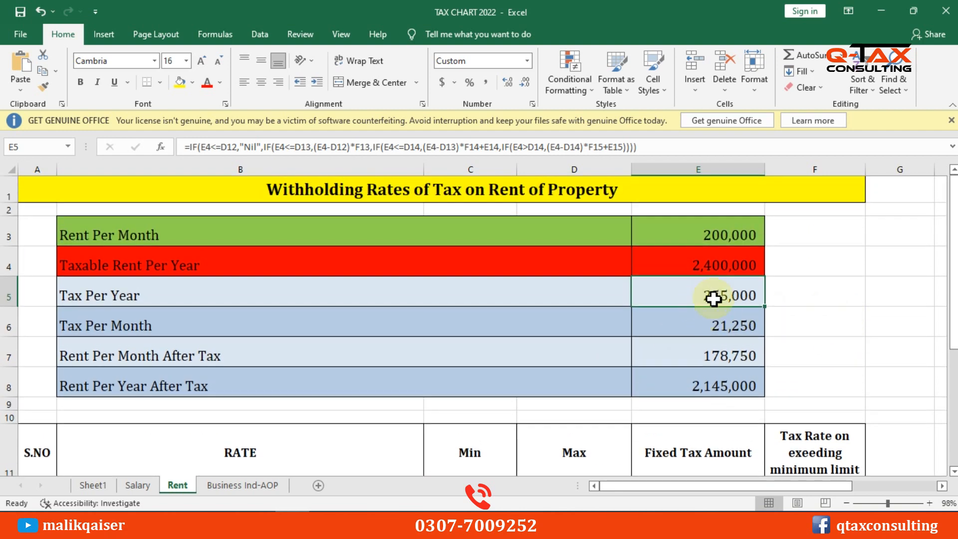
pyautogui.click(698, 327)
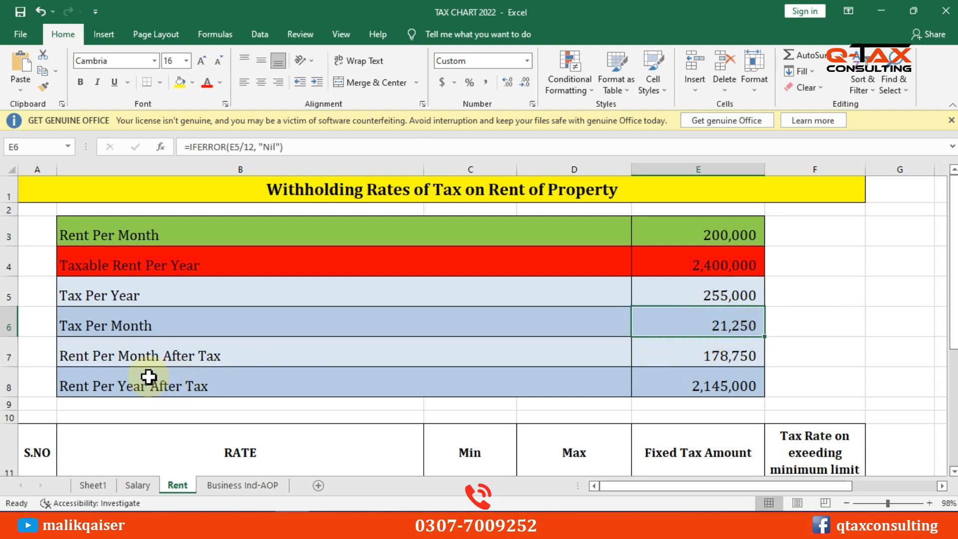
# Check the 21,250 monthly tax and rent after tax, then copy the 255,000 yearly tax
pyautogui.click(100, 358)
pyautogui.click(694, 350)
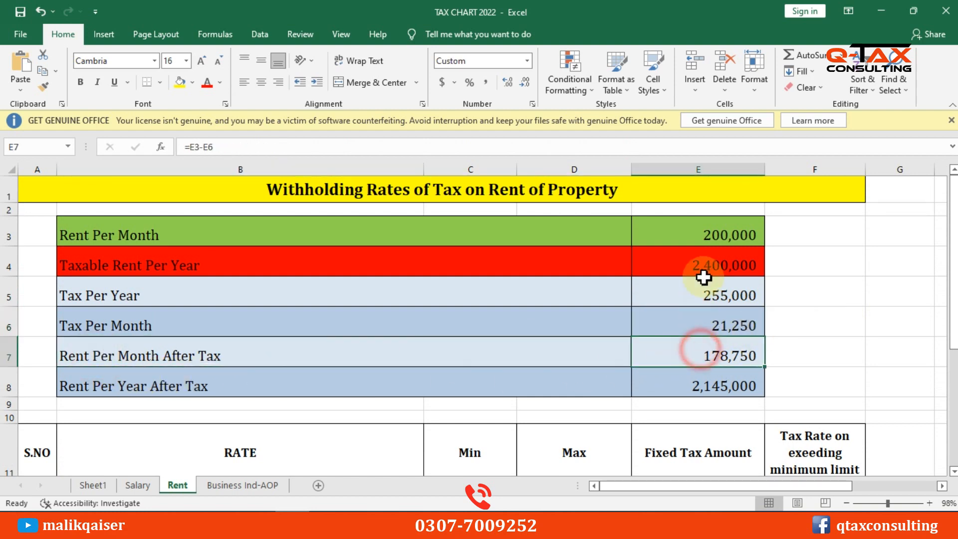
pyautogui.click(715, 231)
pyautogui.click(706, 328)
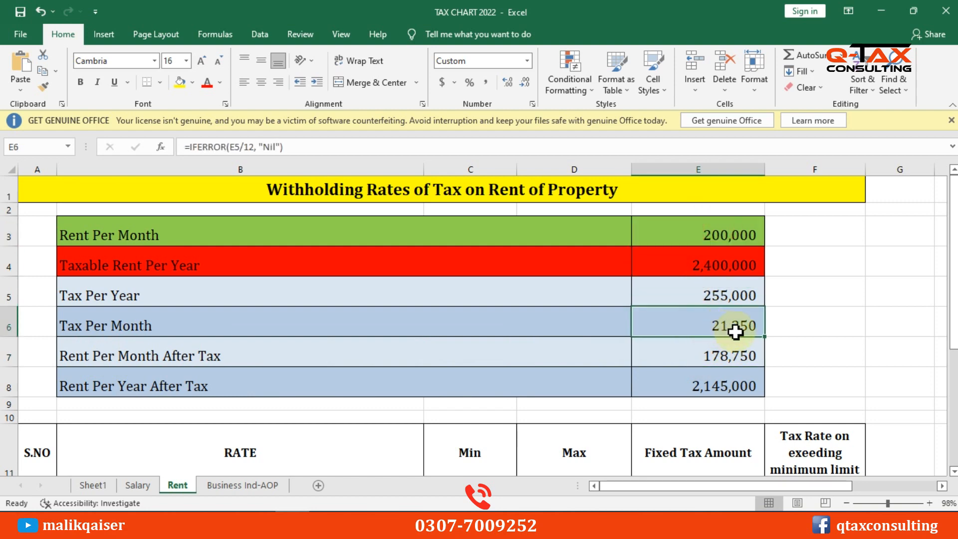
pyautogui.click(708, 360)
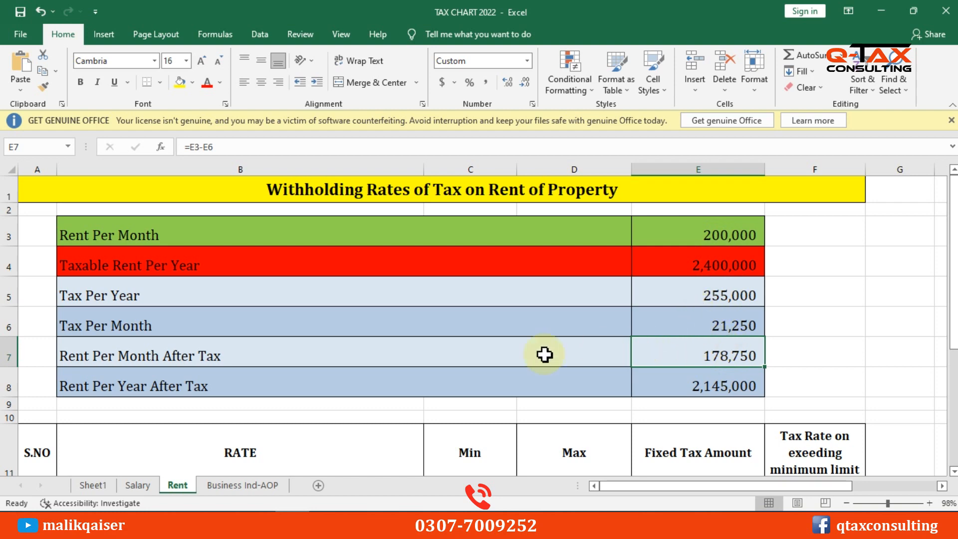
pyautogui.click(107, 383)
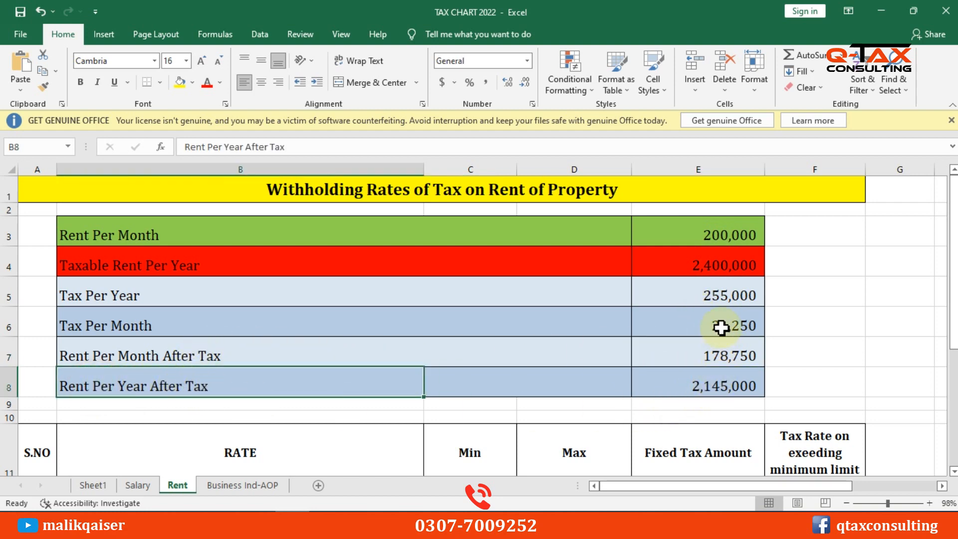
pyautogui.click(721, 298)
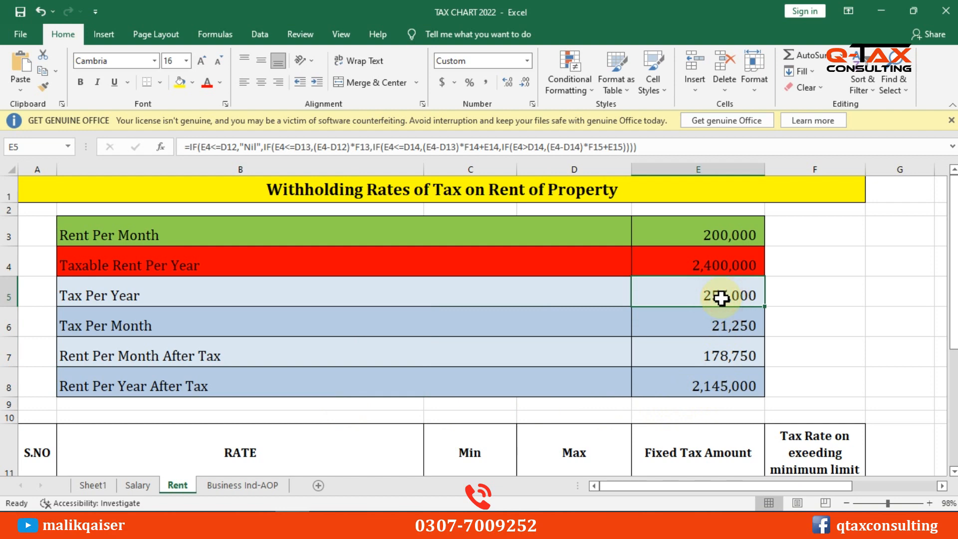
pyautogui.hotkey('ctrl', 'c')
# On the Adjustable Tax sheet, find the rent u/s 155 row and start a property entry
pyautogui.hotkey('alt', 'Tab')
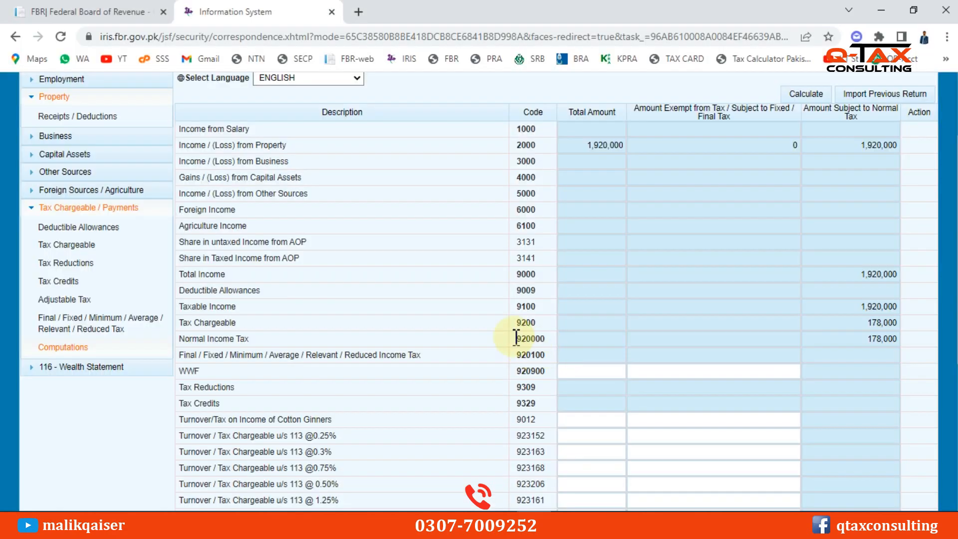
pyautogui.click(55, 299)
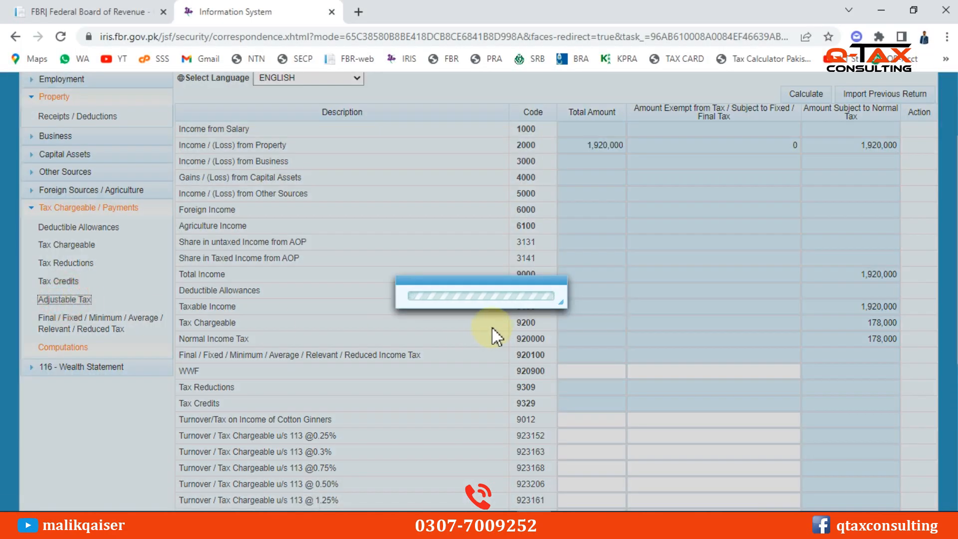
pyautogui.scroll(-1, 299, 318)
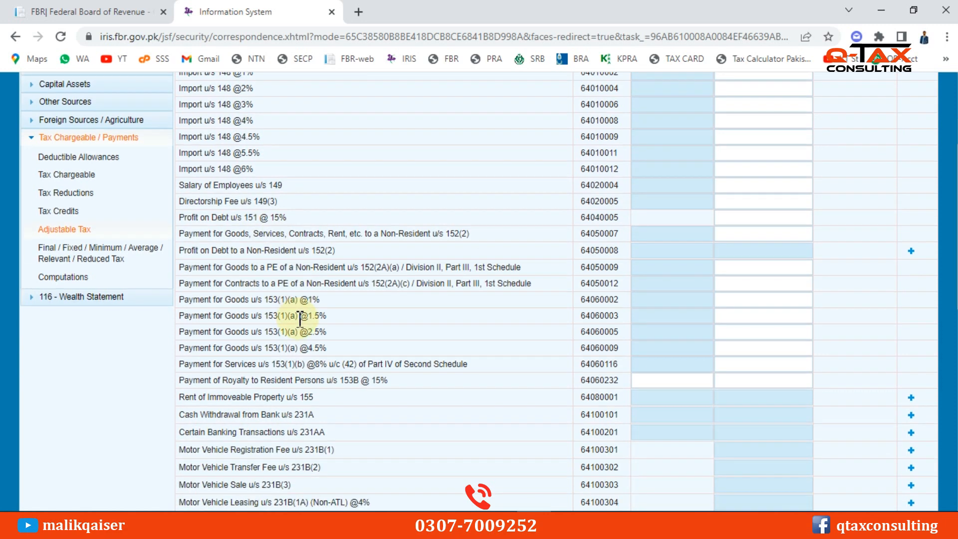
pyautogui.hotkey('ctrl', 'f')
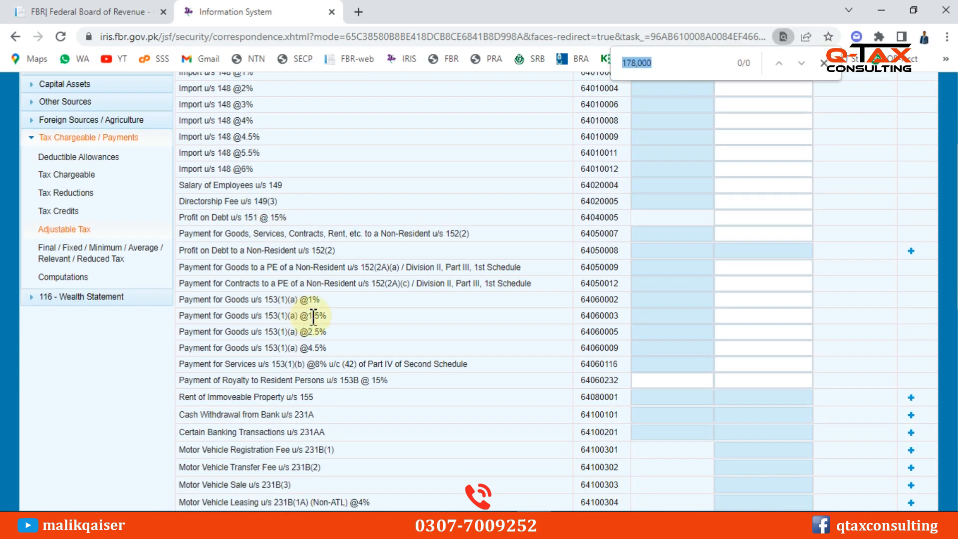
pyautogui.write('155')
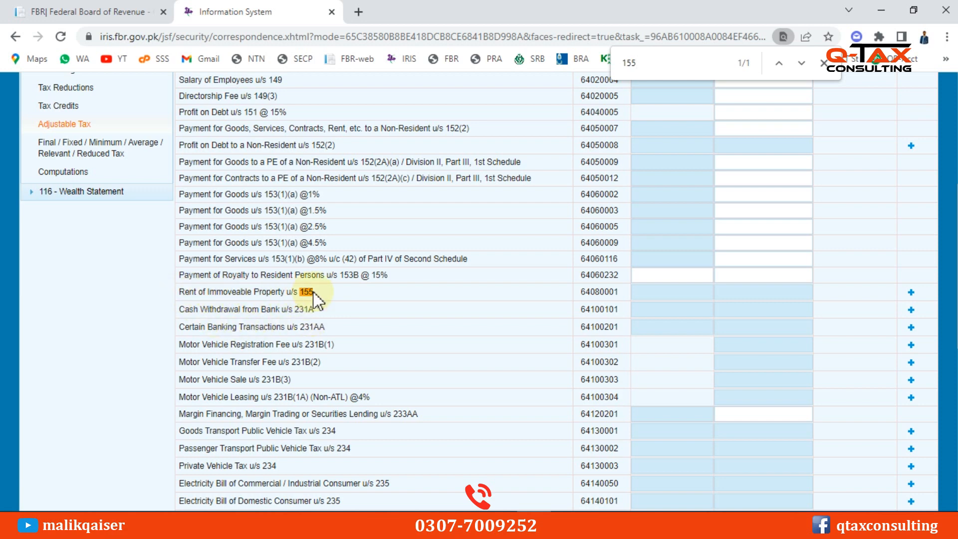
pyautogui.click(911, 293)
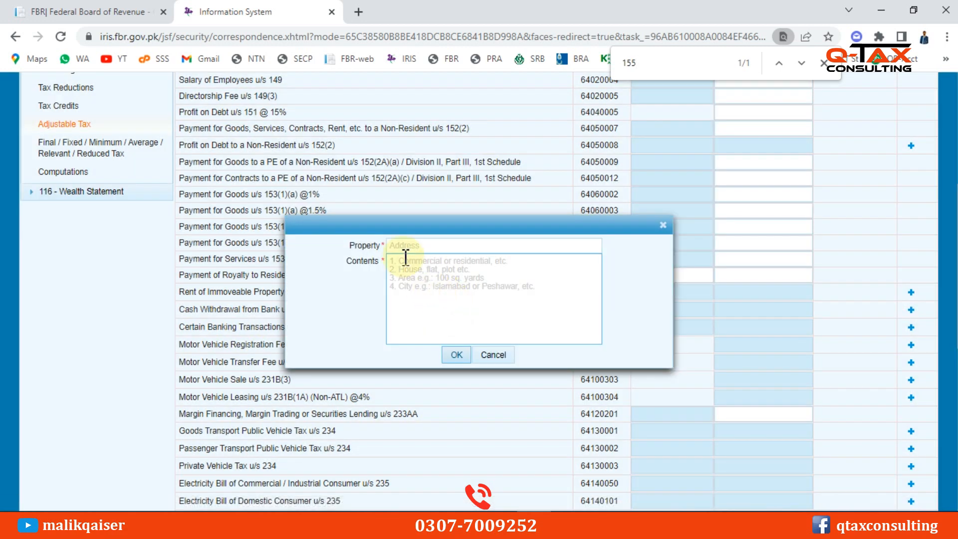
# Add the rent u/s 155 property 'Commercial Plaza' with contents 'Rawalpindi'
pyautogui.click(407, 246)
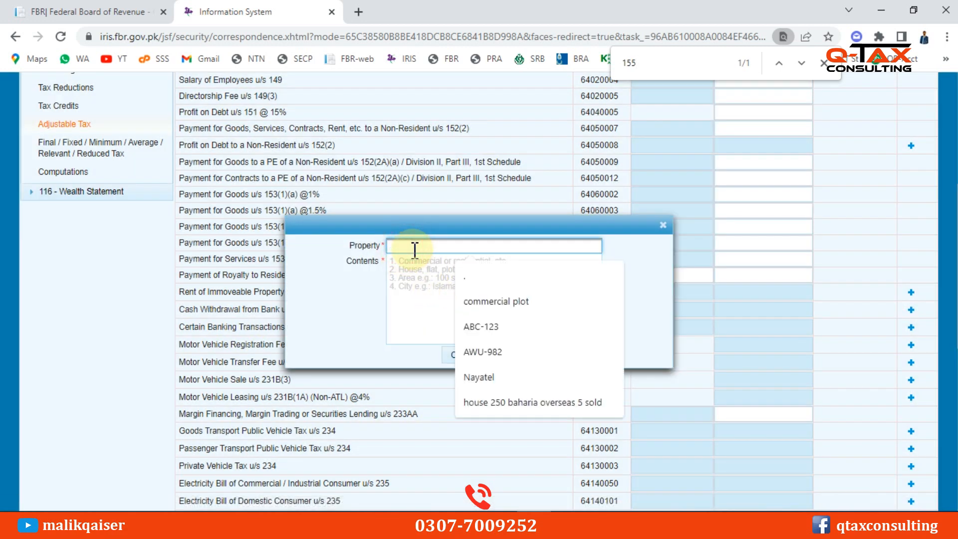
pyautogui.write('Commercial Plaza')
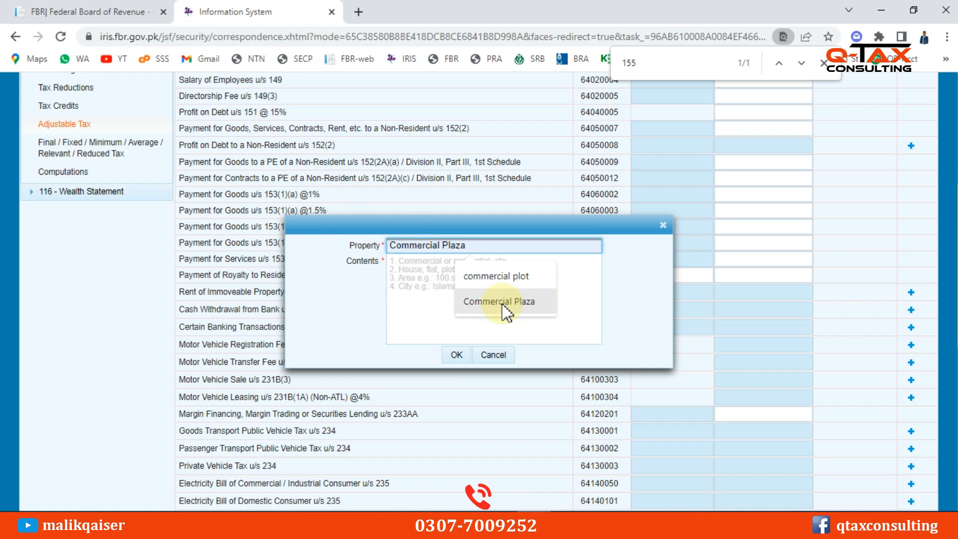
pyautogui.click(502, 304)
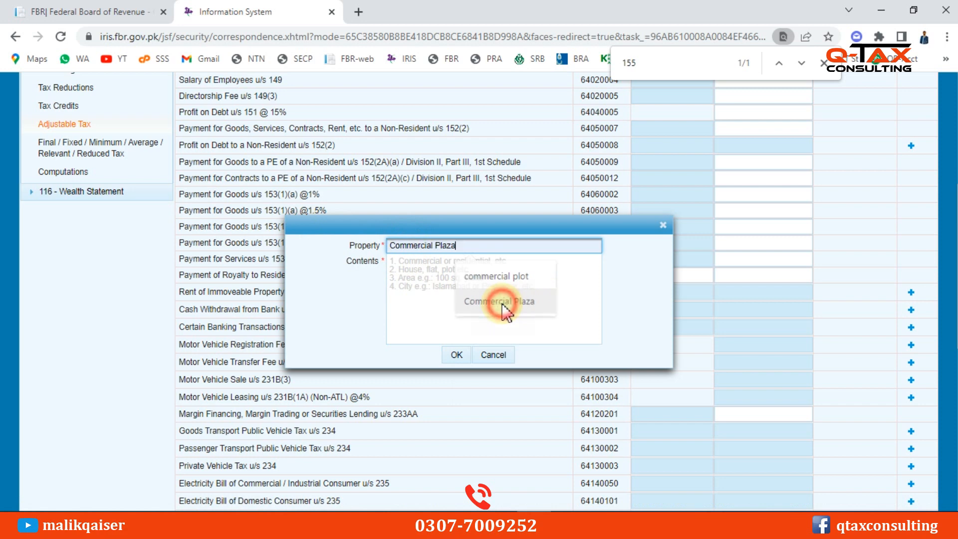
pyautogui.click(448, 273)
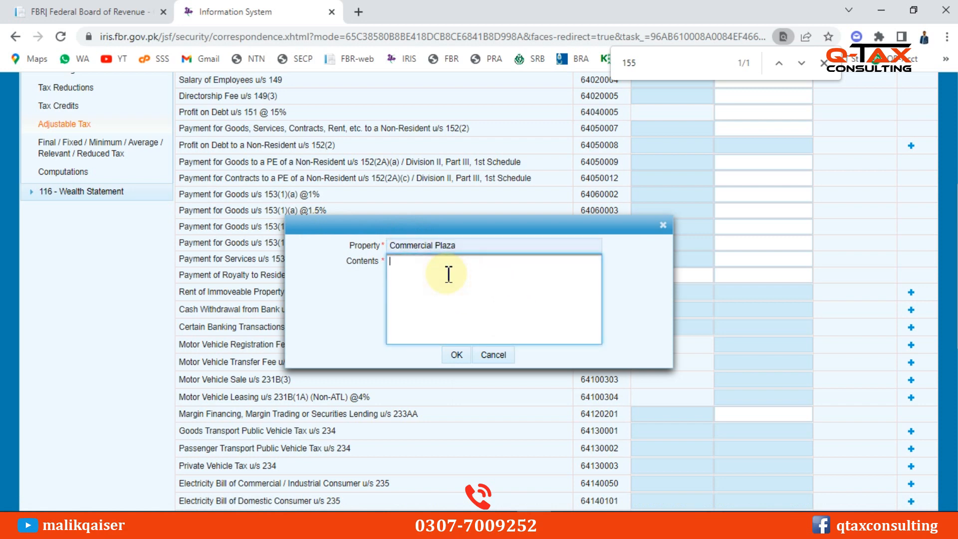
pyautogui.write('Rawalpindi')
pyautogui.click(456, 354)
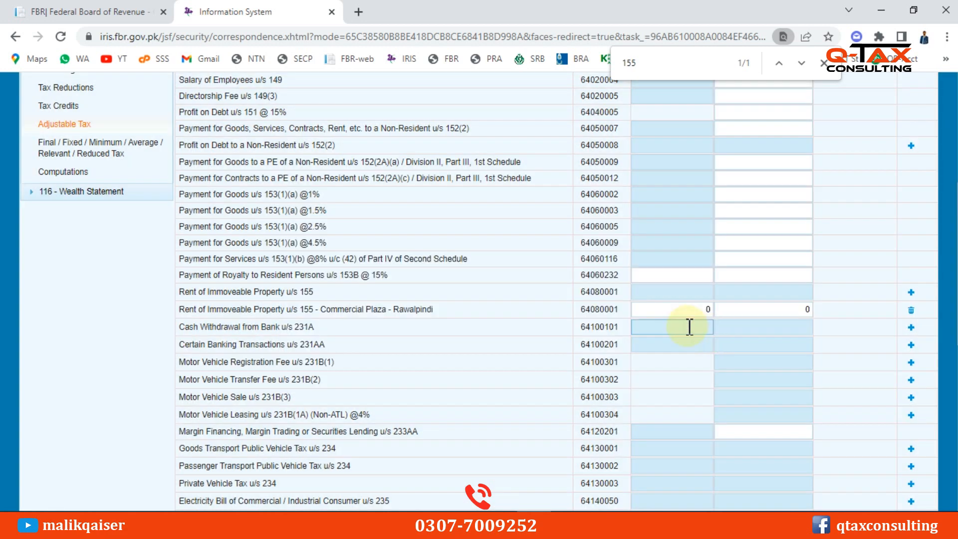
# Copy the yearly taxable rent from Excel cell E4 into the rent row's receipts as 2,400,000
pyautogui.hotkey('alt', 'Tab')
pyautogui.click(719, 266)
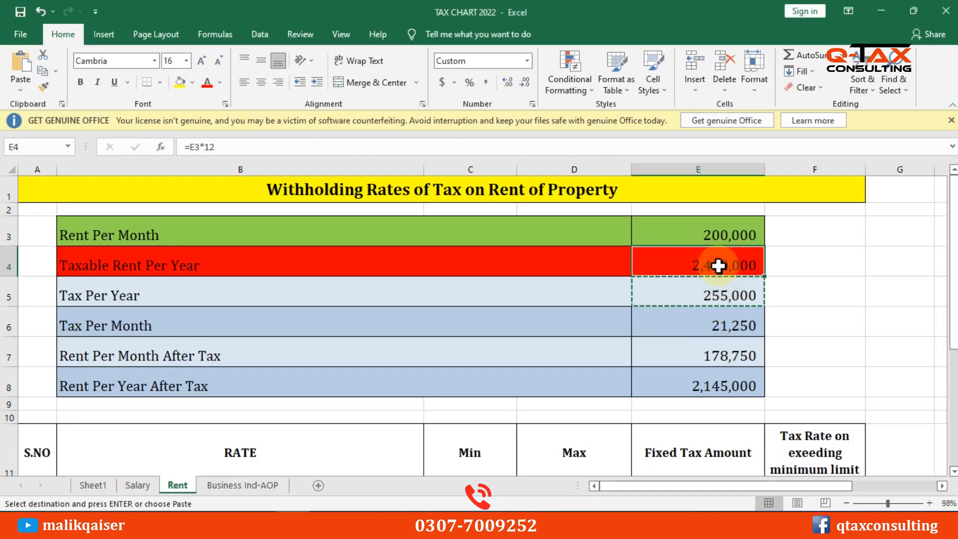
pyautogui.hotkey('ctrl', 'c')
pyautogui.hotkey('alt', 'Tab')
pyautogui.click(693, 308)
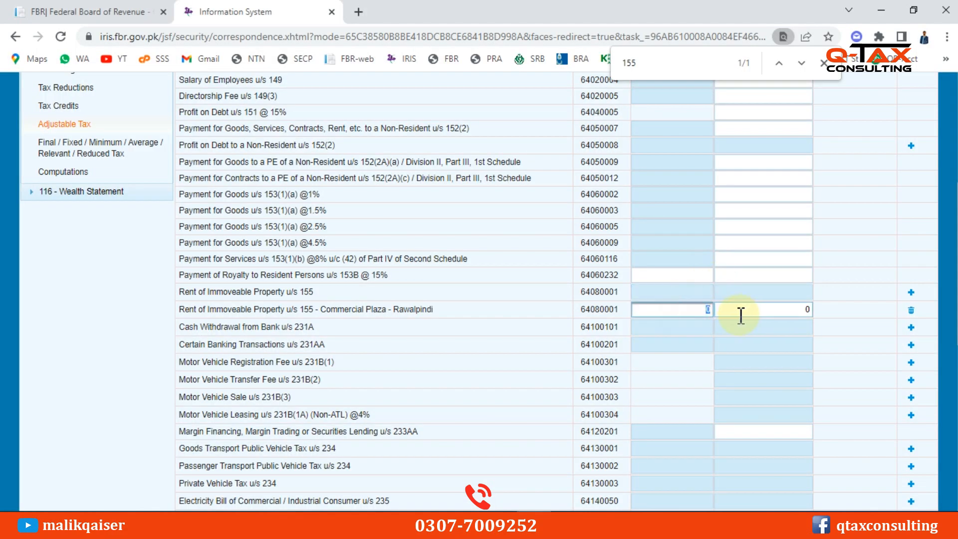
pyautogui.hotkey('ctrl', 'v')
# Enter 255,000 as the rent row's tax deducted
pyautogui.click(774, 306)
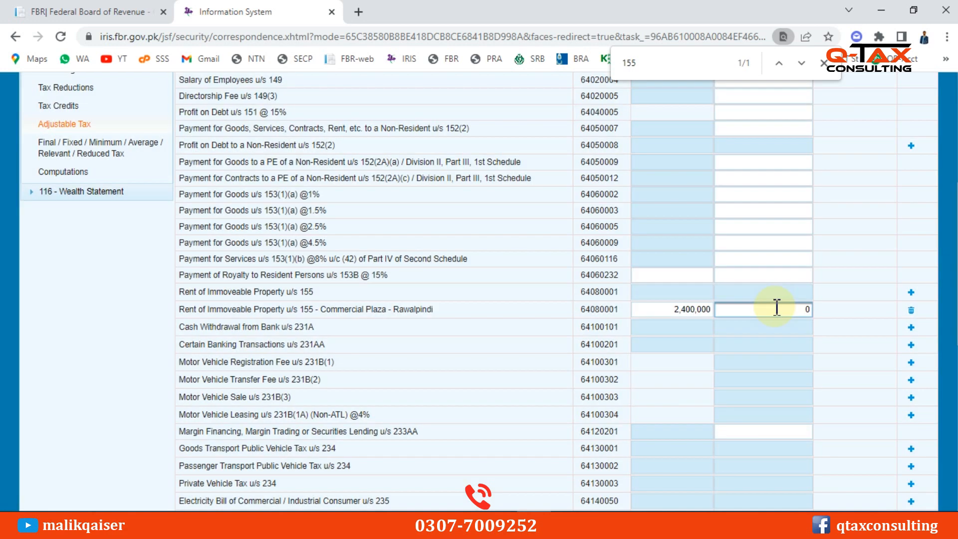
pyautogui.press('BackSpace')
pyautogui.write('25000')
pyautogui.press('BackSpace')
pyautogui.press('BackSpace')
pyautogui.press('BackSpace')
pyautogui.write('5000')
pyautogui.press('Tab')
pyautogui.hotkey('shift', 'Tab')
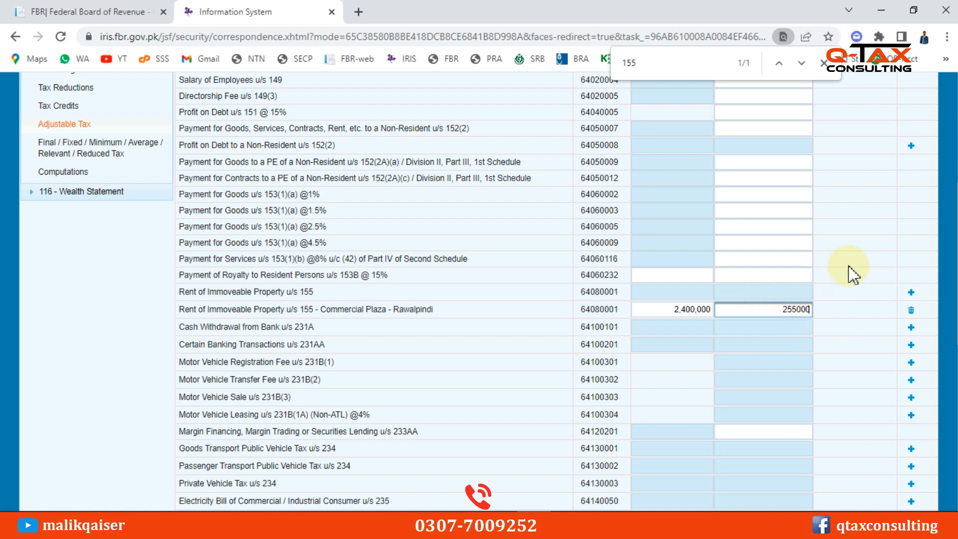
pyautogui.scroll(6, 851, 272)
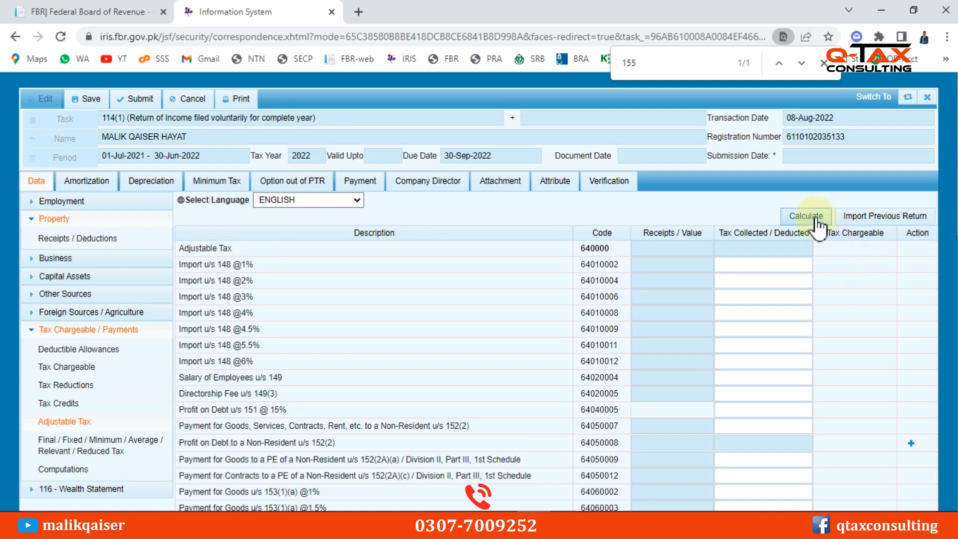
# Recalculate and verify the computations: 178,000 chargeable, 255,000 withholding, 77,000 refundable
pyautogui.click(806, 215)
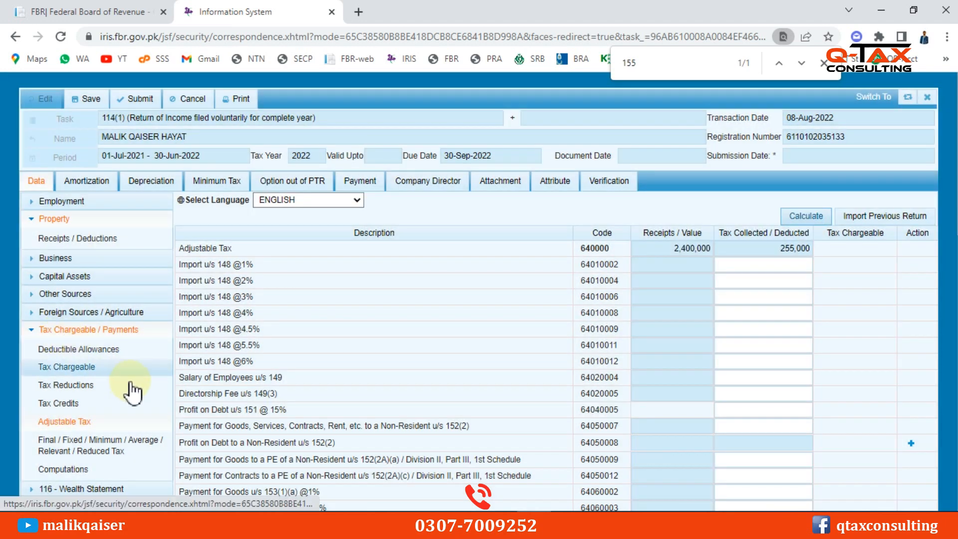
pyautogui.scroll(-1, 55, 424)
pyautogui.click(63, 400)
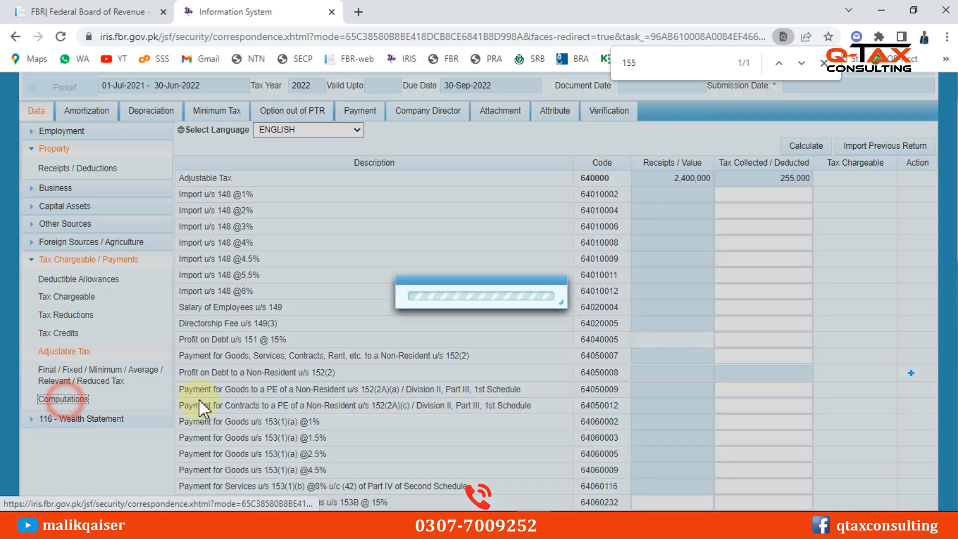
pyautogui.scroll(-3, 763, 367)
pyautogui.click(882, 235)
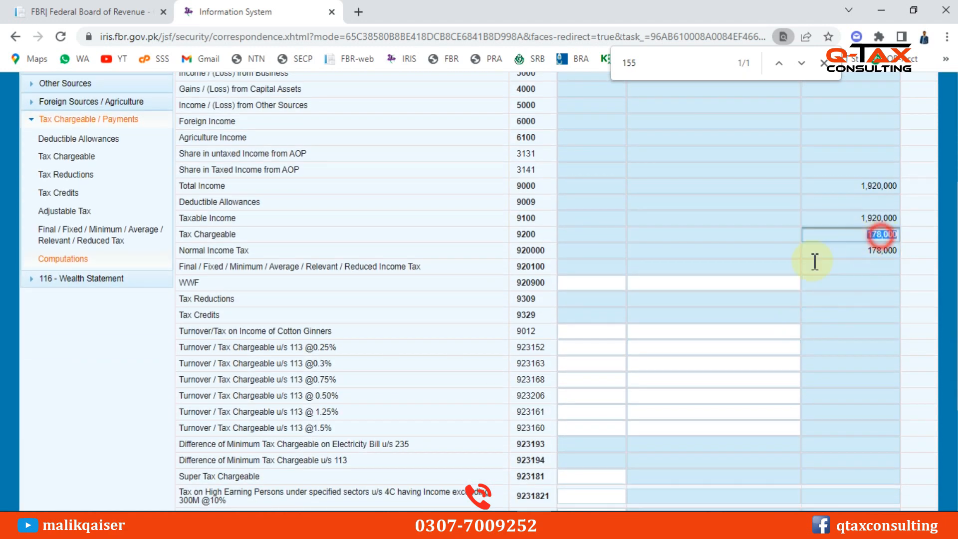
pyautogui.scroll(-4, 695, 305)
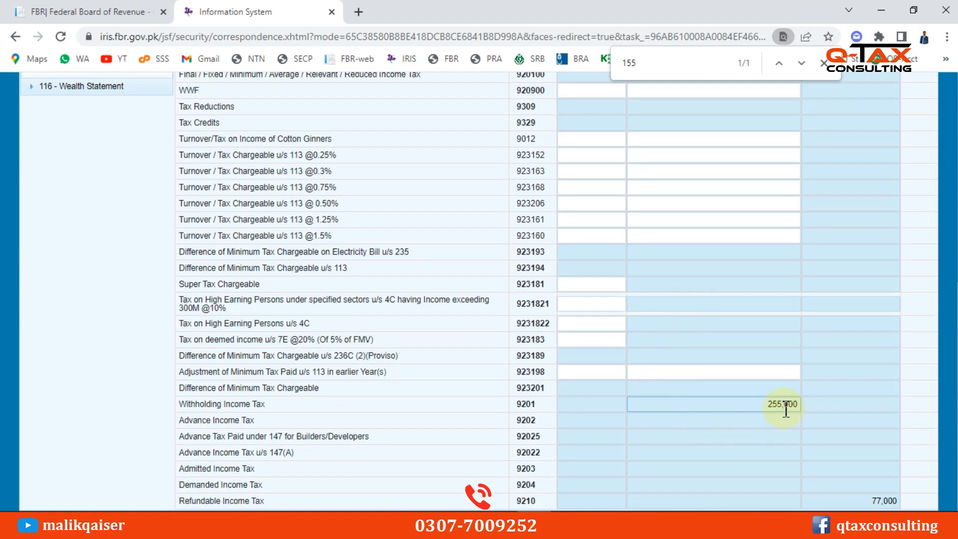
pyautogui.click(785, 404)
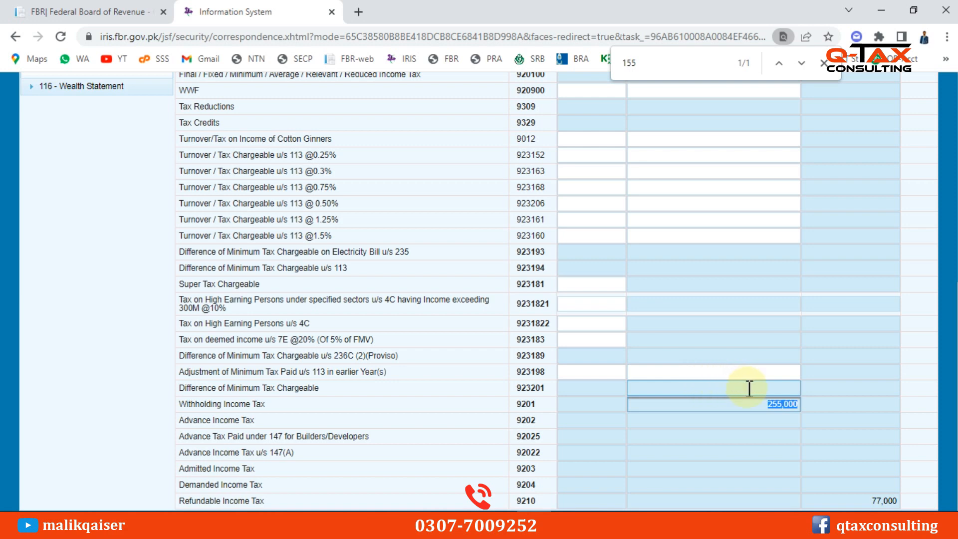
pyautogui.click(775, 407)
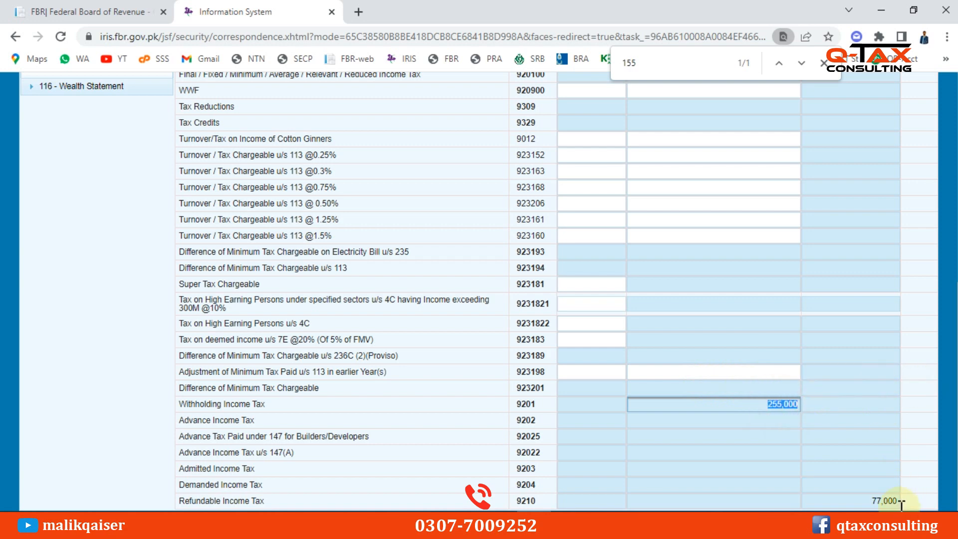
pyautogui.click(885, 500)
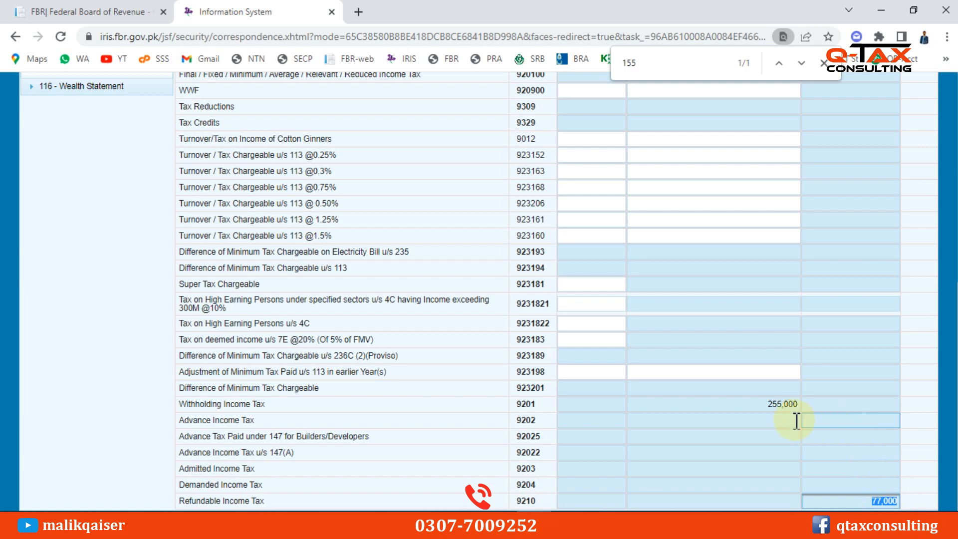
pyautogui.click(782, 405)
pyautogui.click(893, 501)
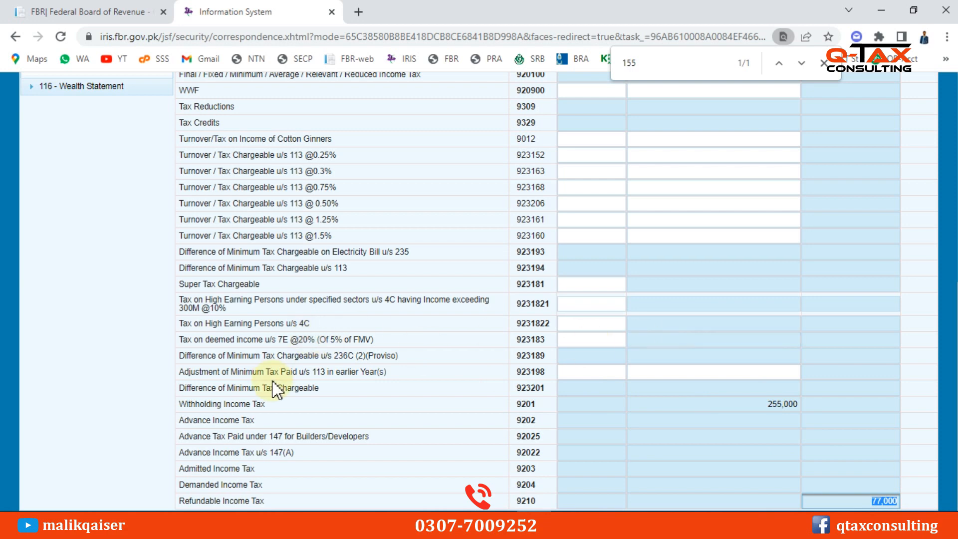
# Review income subject to normal tax, then open Reconciliation of Net Assets under 116 - Wealth Statement
pyautogui.scroll(1, 435, 351)
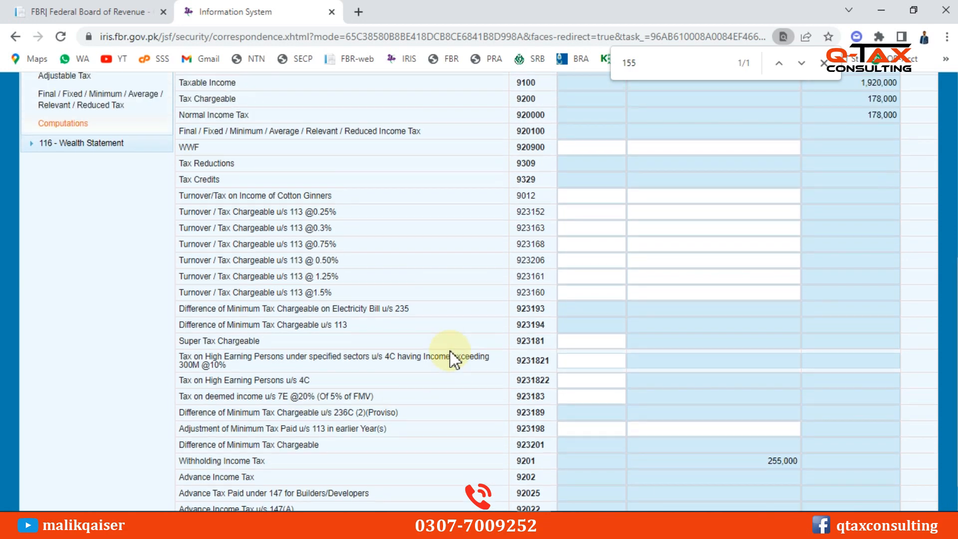
pyautogui.scroll(-1, 450, 349)
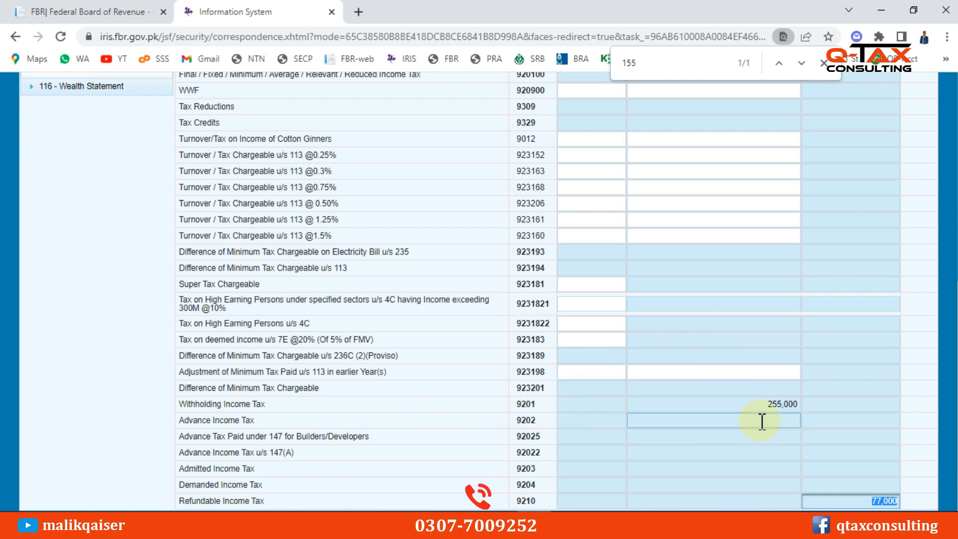
pyautogui.scroll(2, 759, 384)
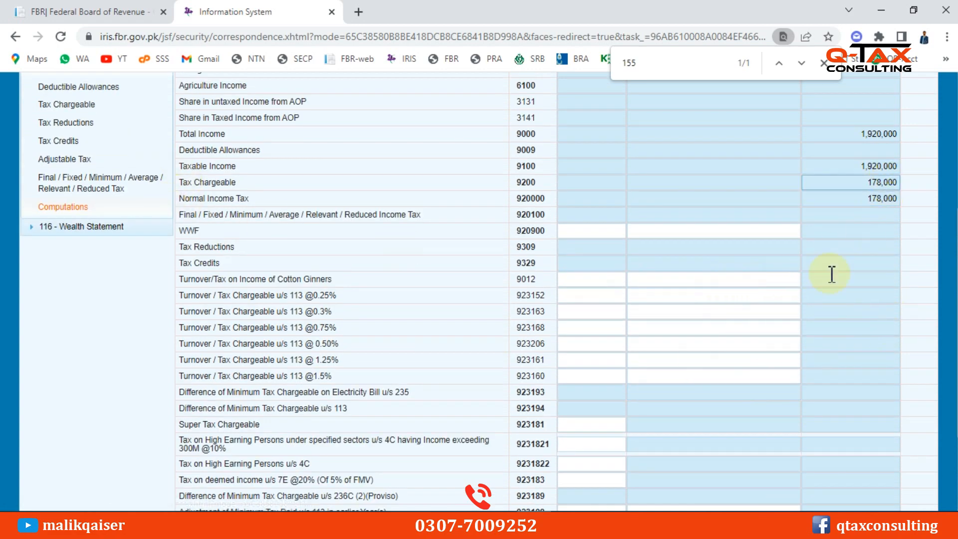
pyautogui.scroll(-3, 831, 274)
pyautogui.scroll(6, 690, 299)
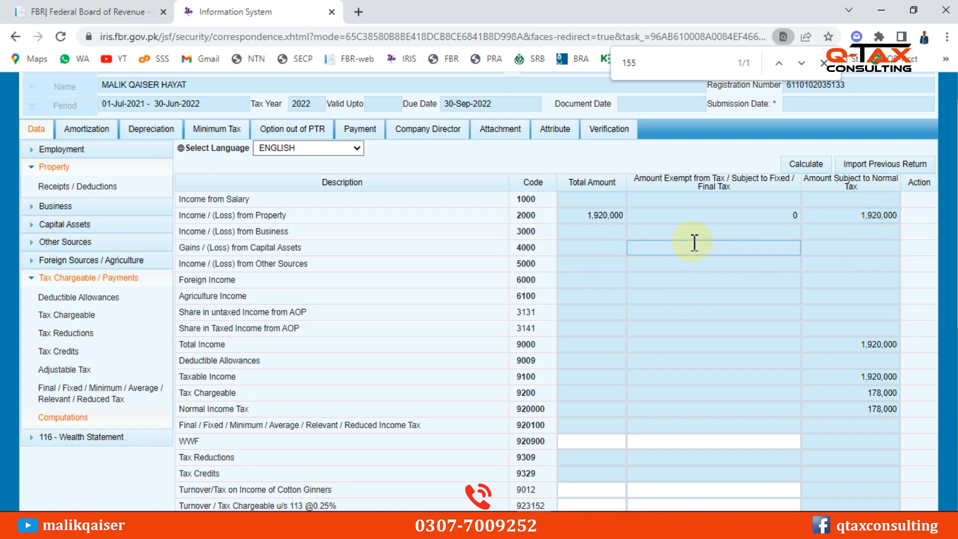
pyautogui.click(870, 220)
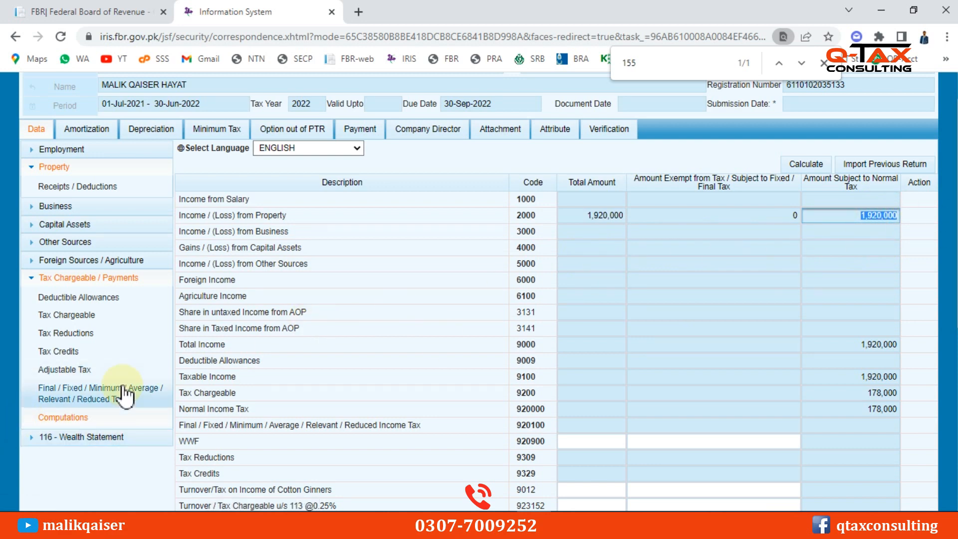
pyautogui.click(65, 439)
pyautogui.scroll(-7, 92, 260)
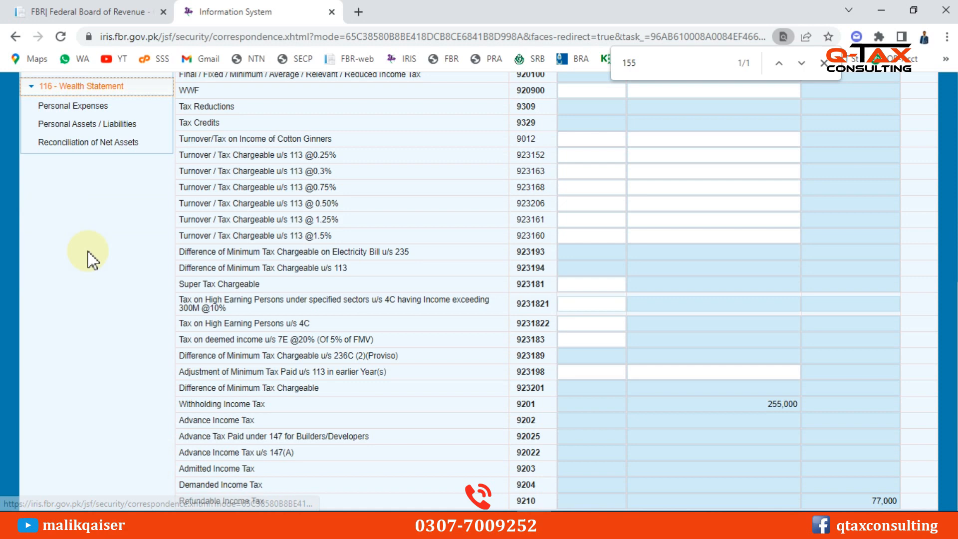
pyautogui.click(100, 143)
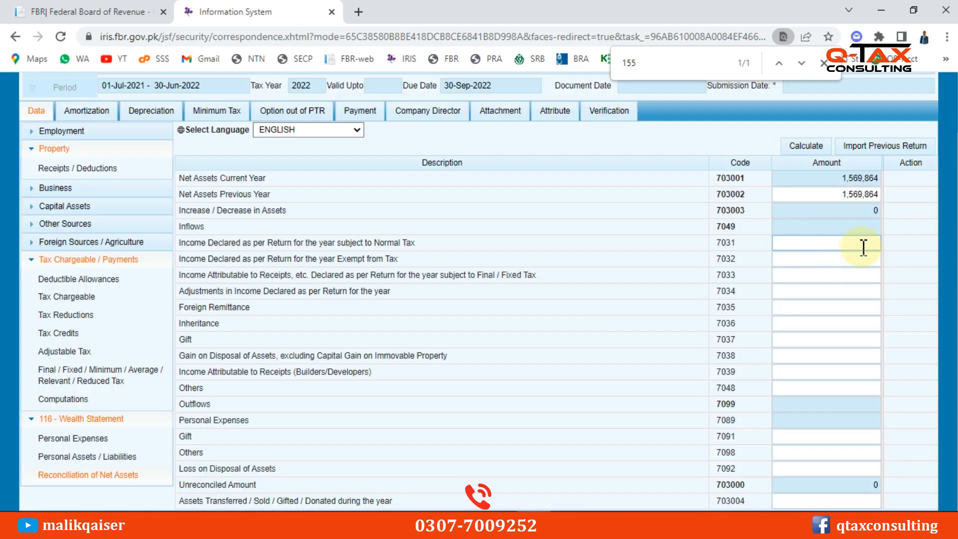
# Enter 1,920,000 as income declared under normal tax and recalculate the reconciliation
pyautogui.click(863, 246)
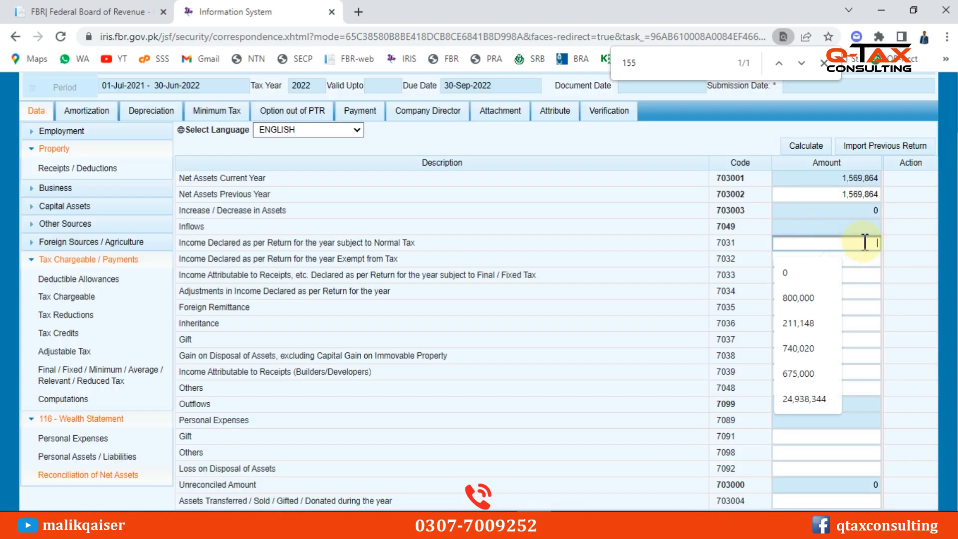
pyautogui.write('1920000')
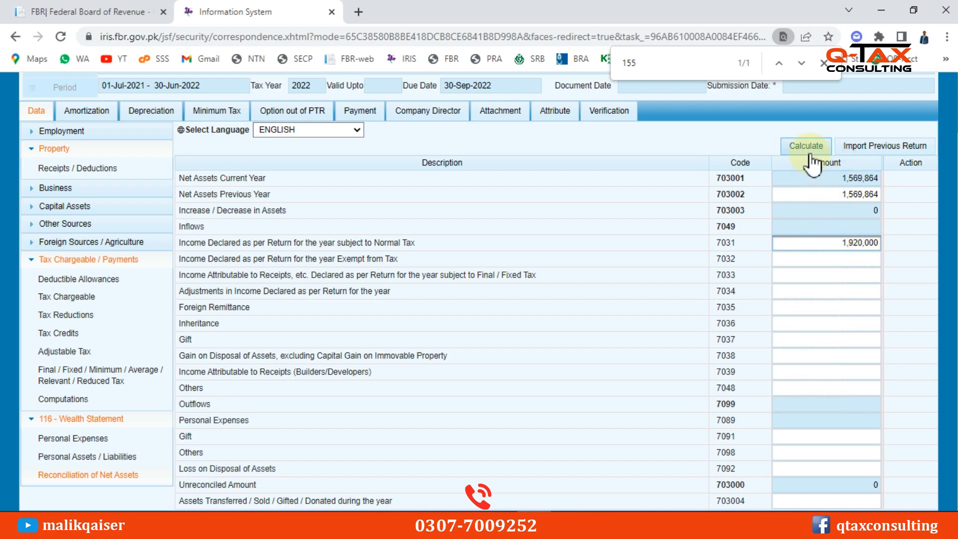
pyautogui.click(138, 474)
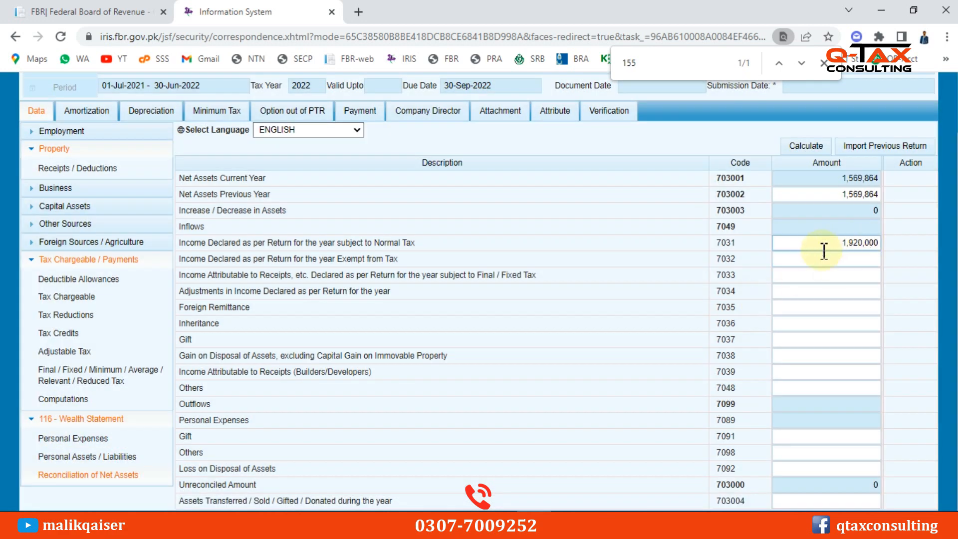
pyautogui.click(807, 146)
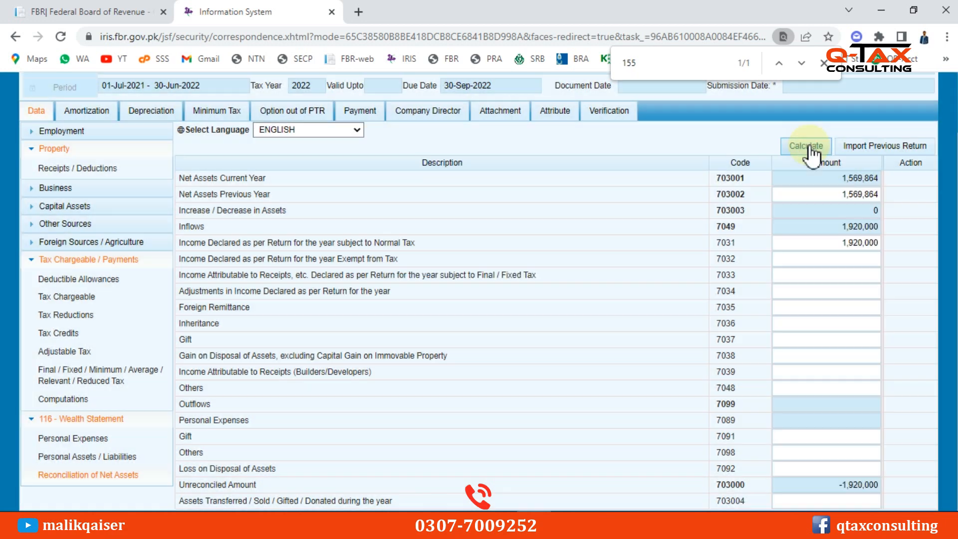
pyautogui.click(807, 145)
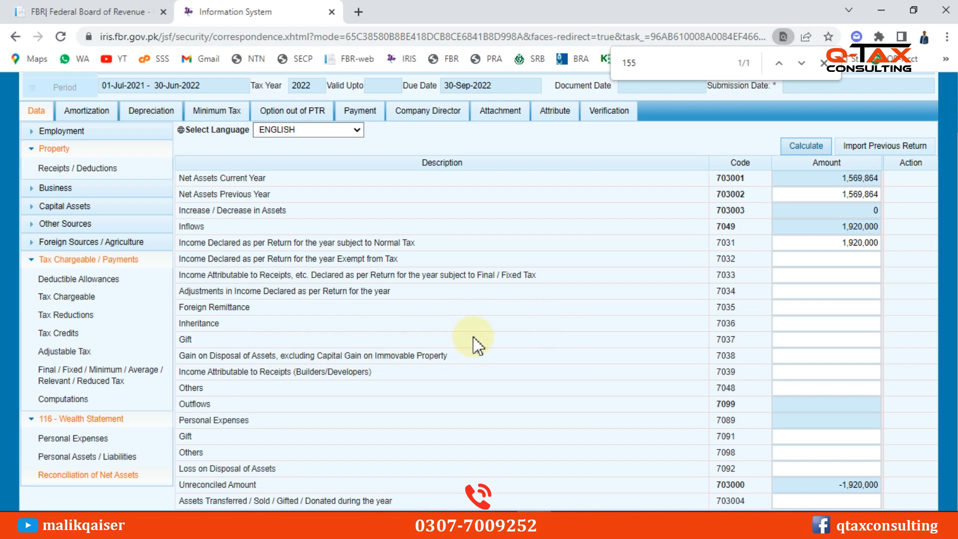
# Open the Personal Assets / Liabilities schedule under 116 - Wealth Statement
pyautogui.click(82, 457)
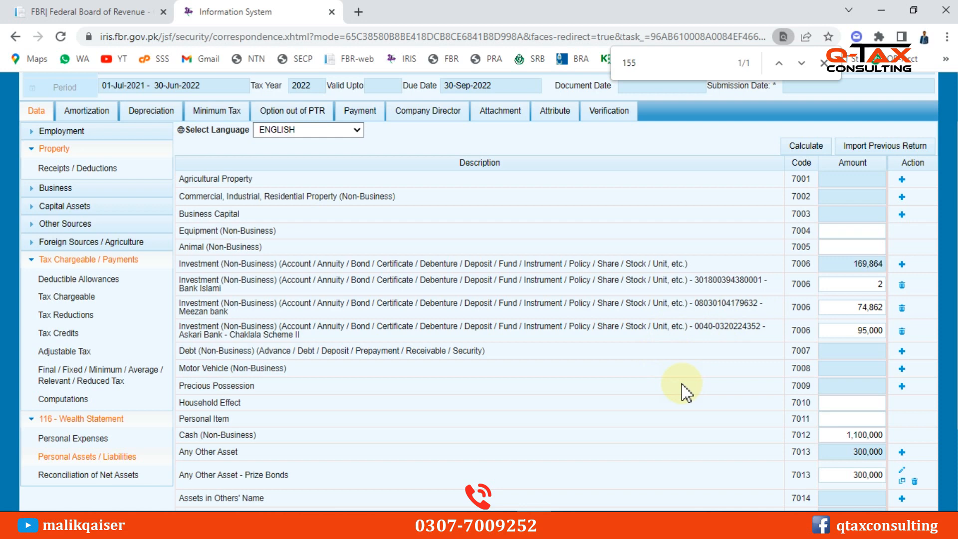
# Add a code 7002 property row for 'Plot 5 Marla' with contents 'Rawalpindi'
pyautogui.click(902, 197)
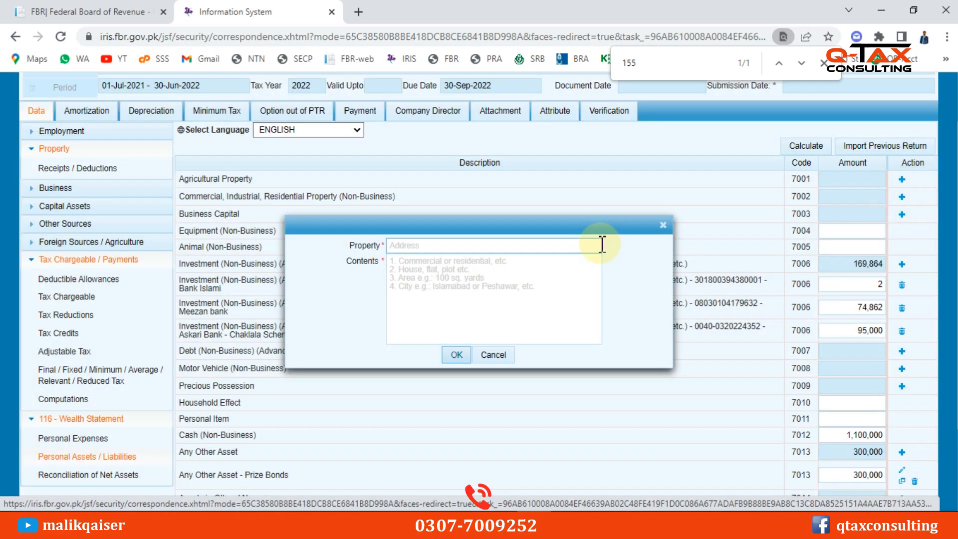
pyautogui.click(421, 245)
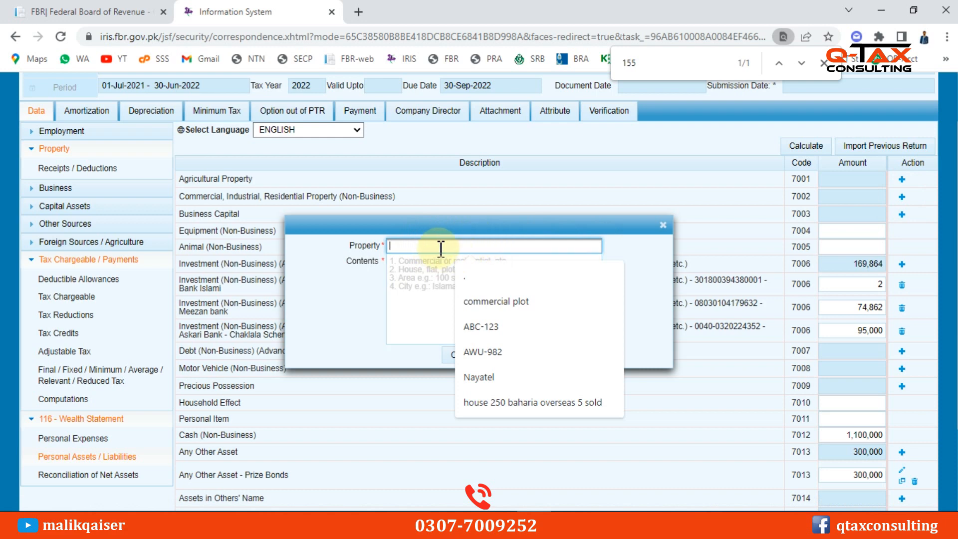
pyautogui.write('Pl')
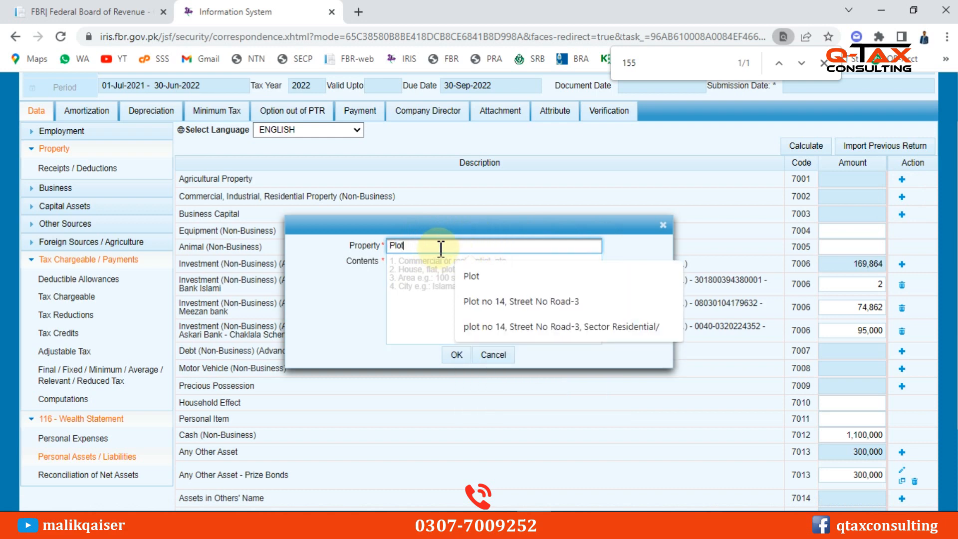
pyautogui.write('ot 5 Marla')
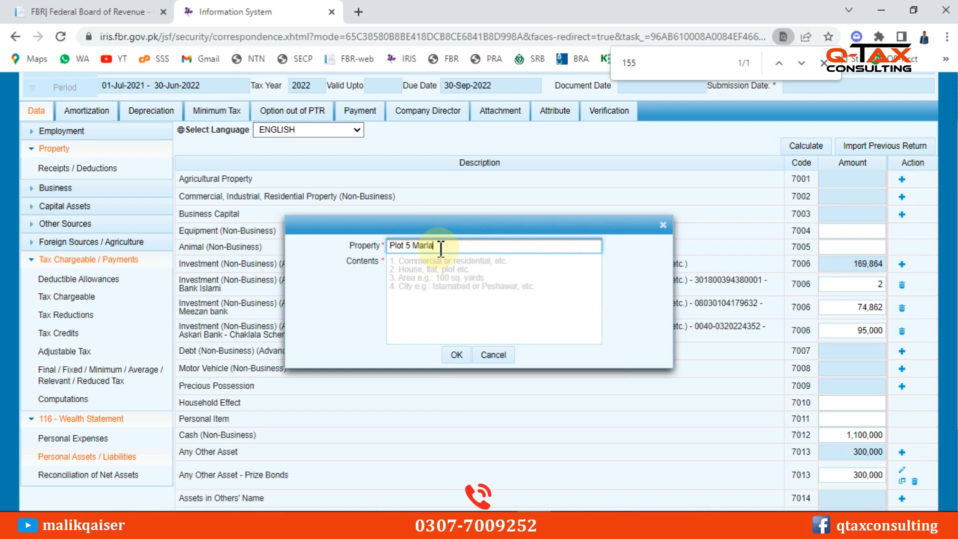
pyautogui.press('Tab')
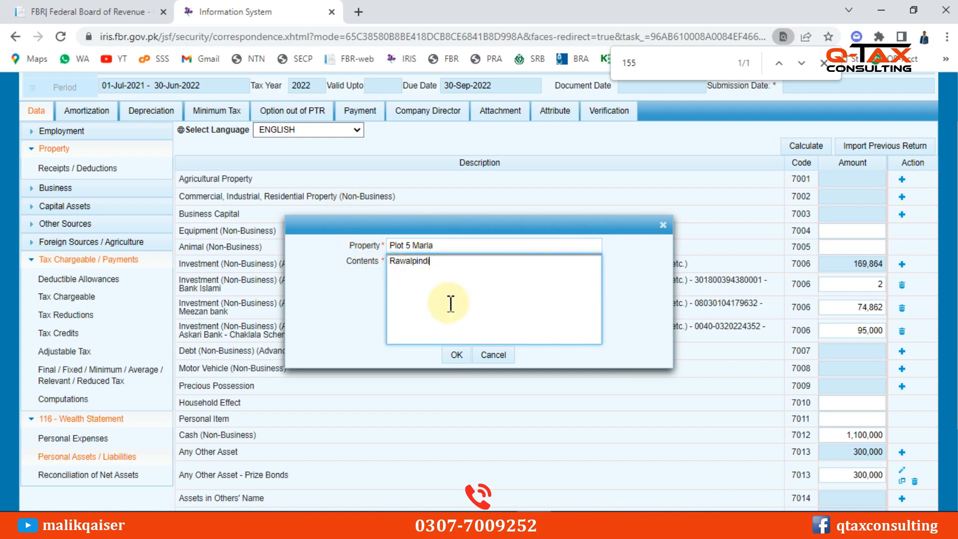
pyautogui.click(453, 355)
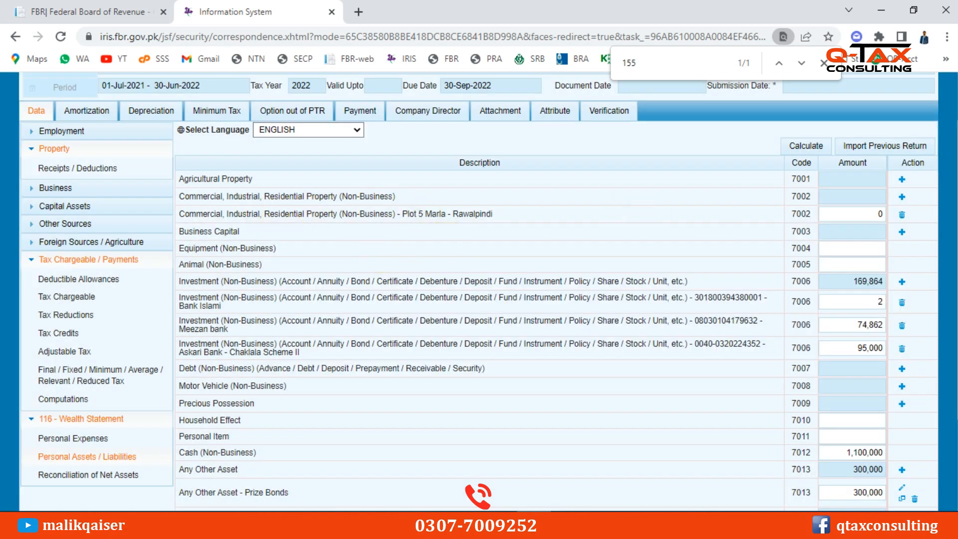
# Value the Plot 5 Marla property at 1,200,000 and recalculate
pyautogui.click(862, 213)
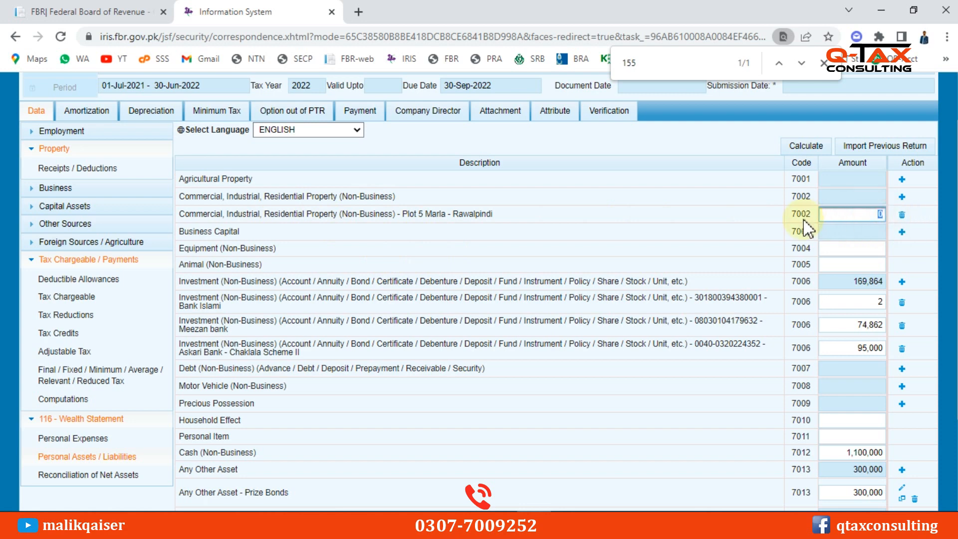
pyautogui.write('1200000')
pyautogui.click(802, 147)
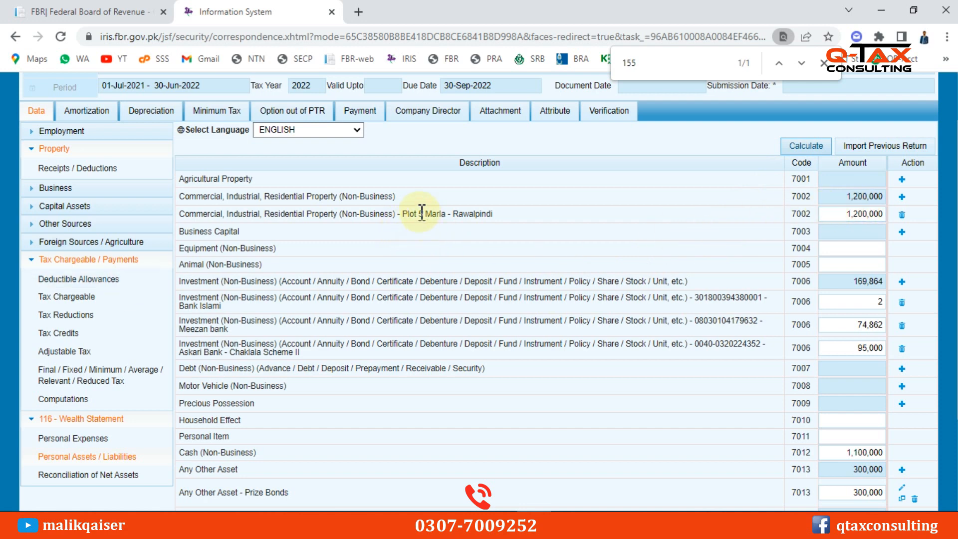
pyautogui.moveTo(427, 210); pyautogui.dragTo(494, 214)
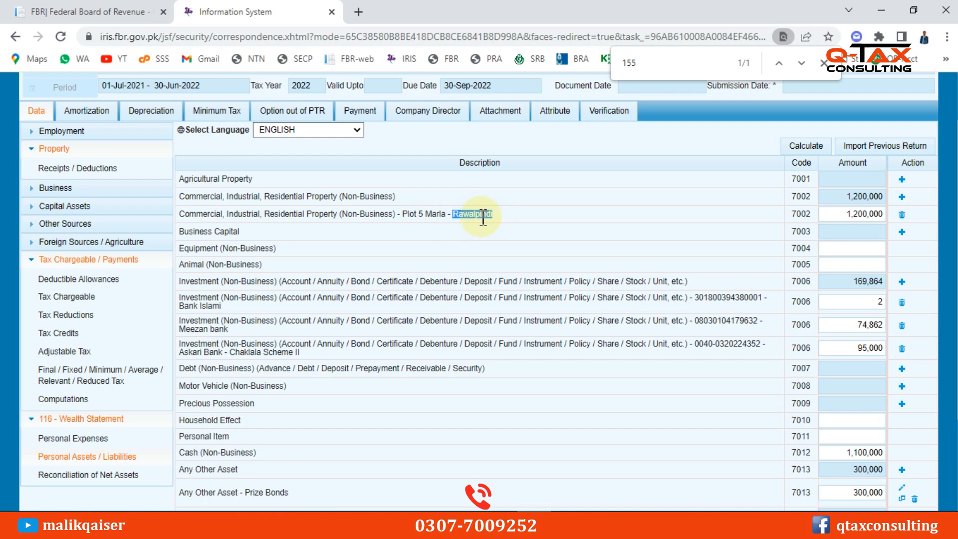
# Go to the Adjustable Tax sheet and search it for '236k'
pyautogui.click(67, 352)
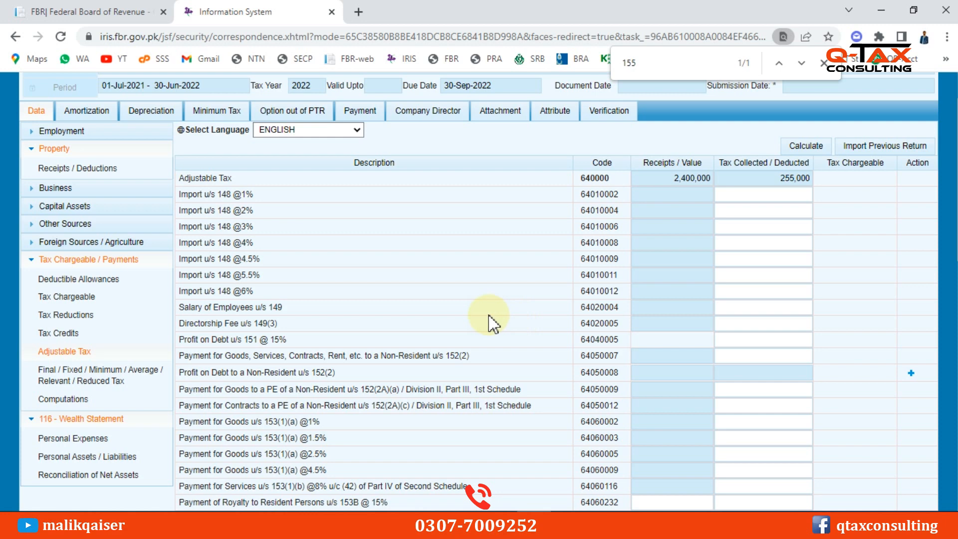
pyautogui.press('BackSpace')
pyautogui.write('236k')
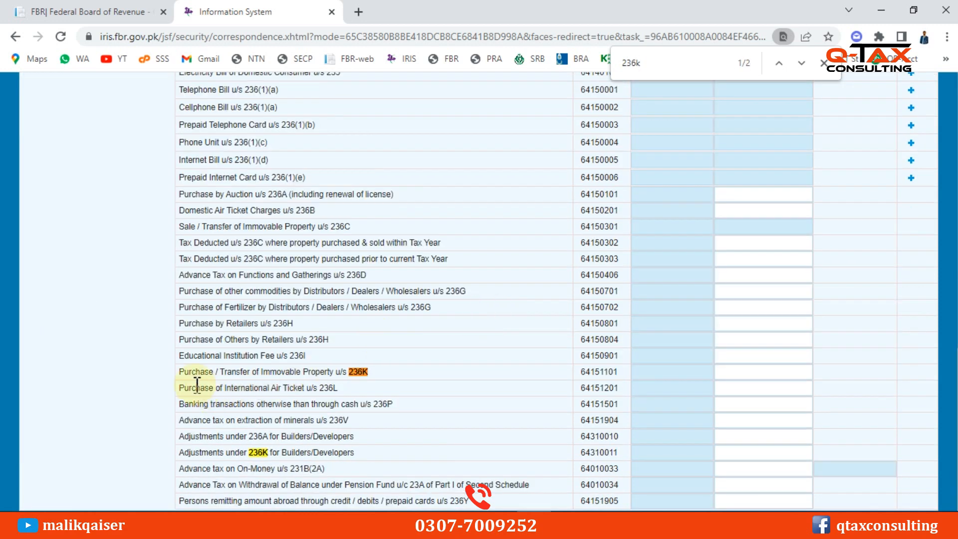
# Enter 12,000 tax on the 236K immovable property purchase row and recalculate to 267,000 total
pyautogui.moveTo(188, 371); pyautogui.dragTo(370, 375)
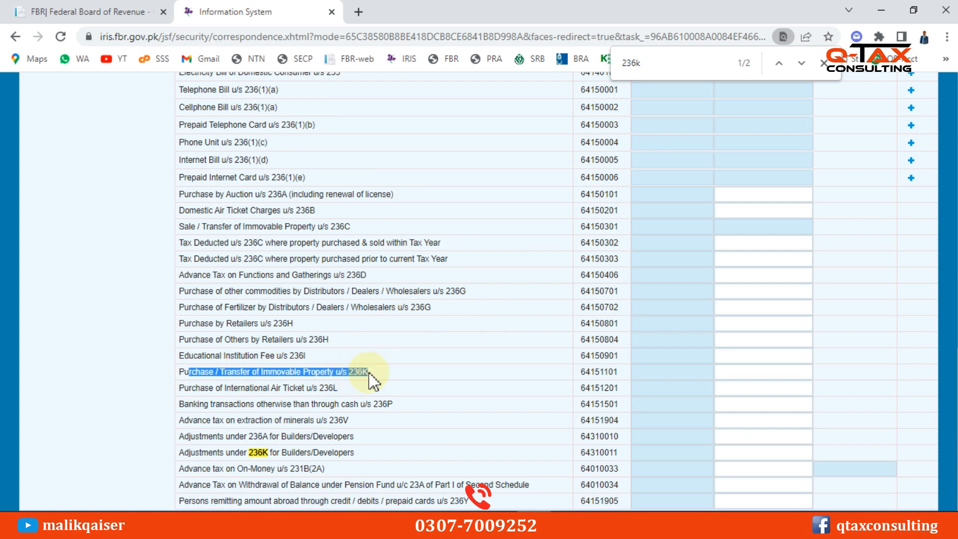
pyautogui.click(742, 376)
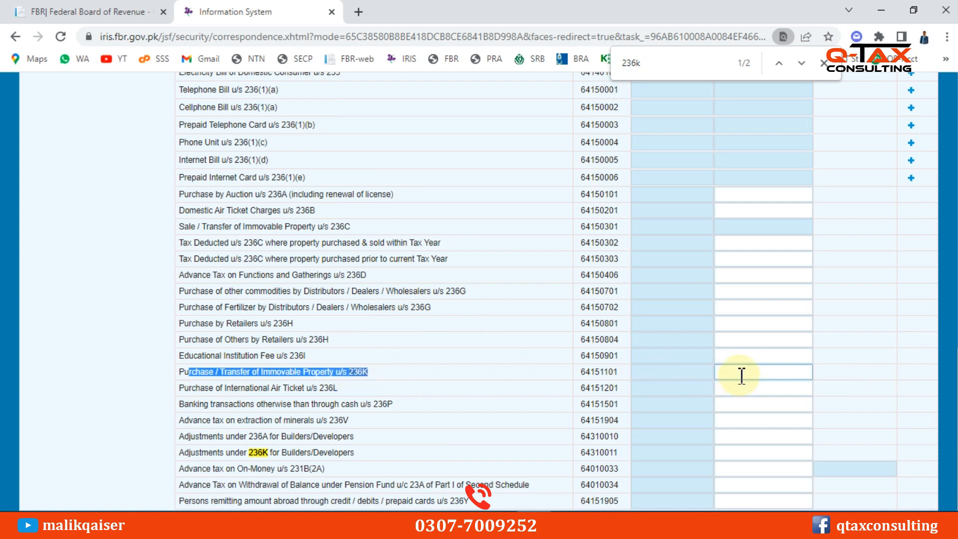
pyautogui.click(742, 373)
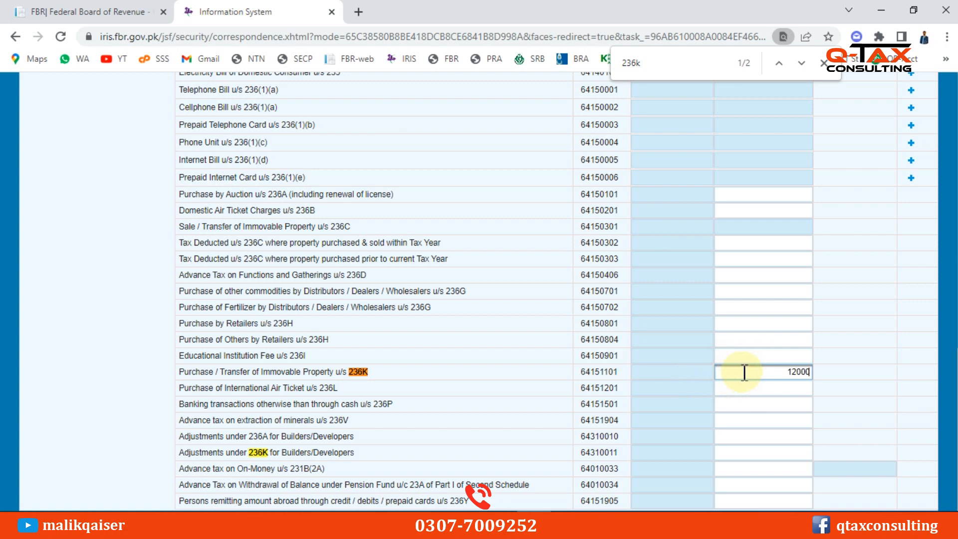
pyautogui.scroll(10, 809, 327)
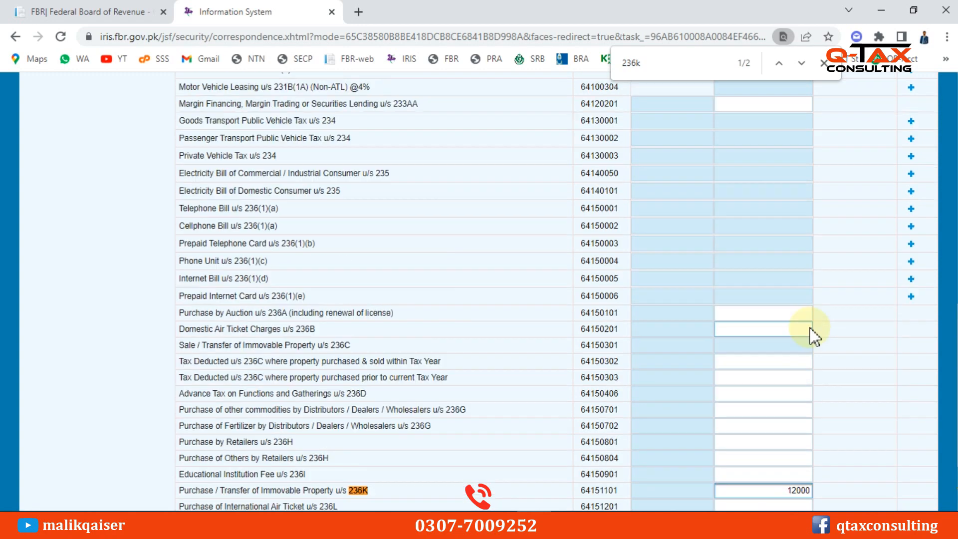
pyautogui.click(797, 215)
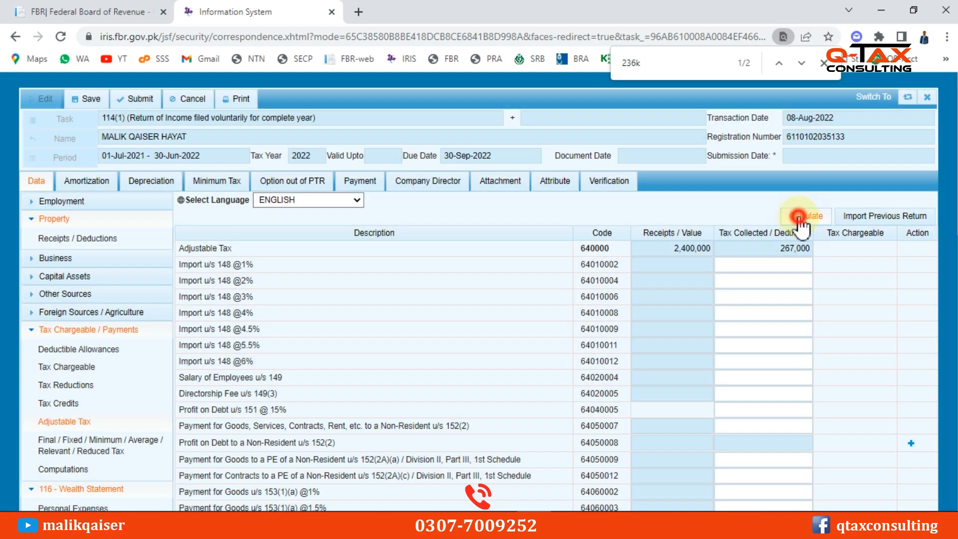
pyautogui.click(798, 216)
pyautogui.scroll(-1, 150, 439)
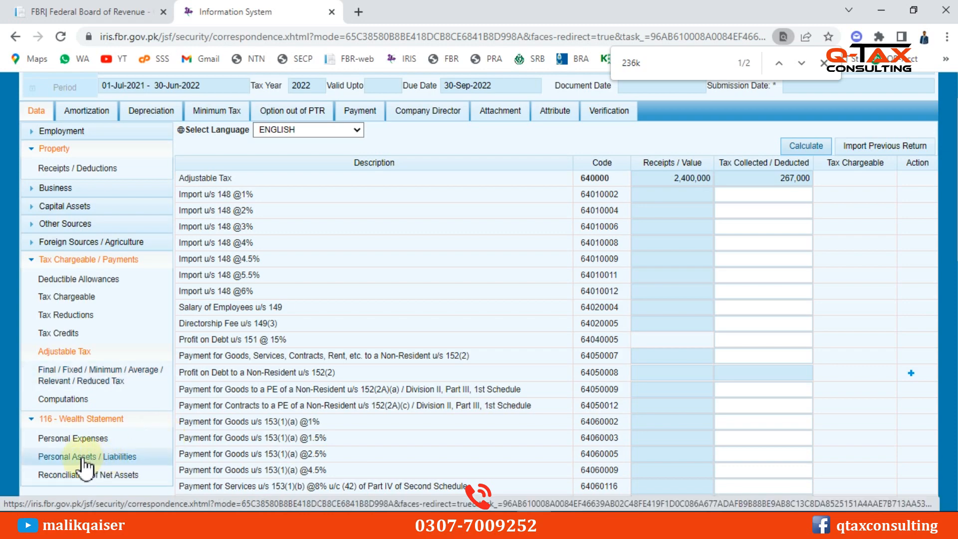
# Check the Refundable Income Tax amount in the tax computations
pyautogui.click(81, 456)
pyautogui.click(65, 398)
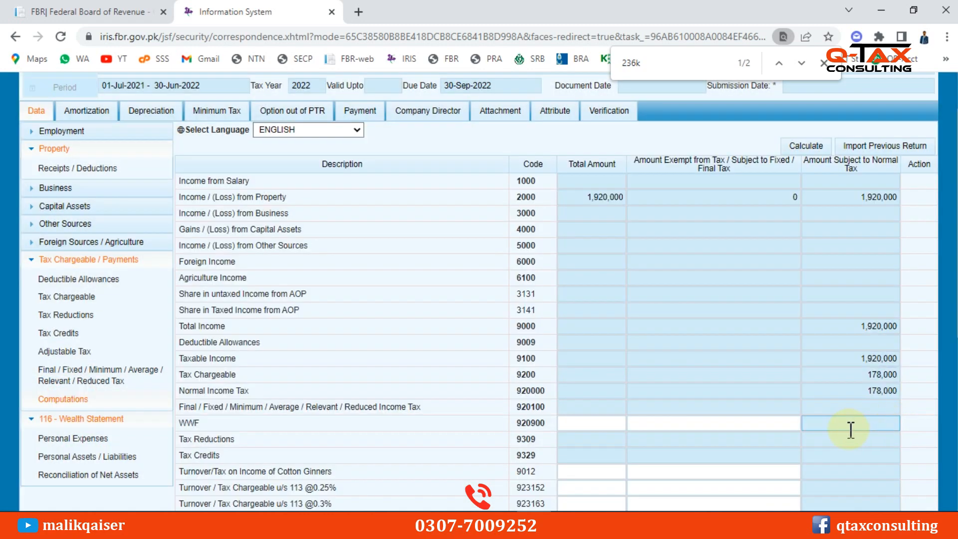
pyautogui.scroll(-4, 856, 451)
pyautogui.doubleClick(872, 501)
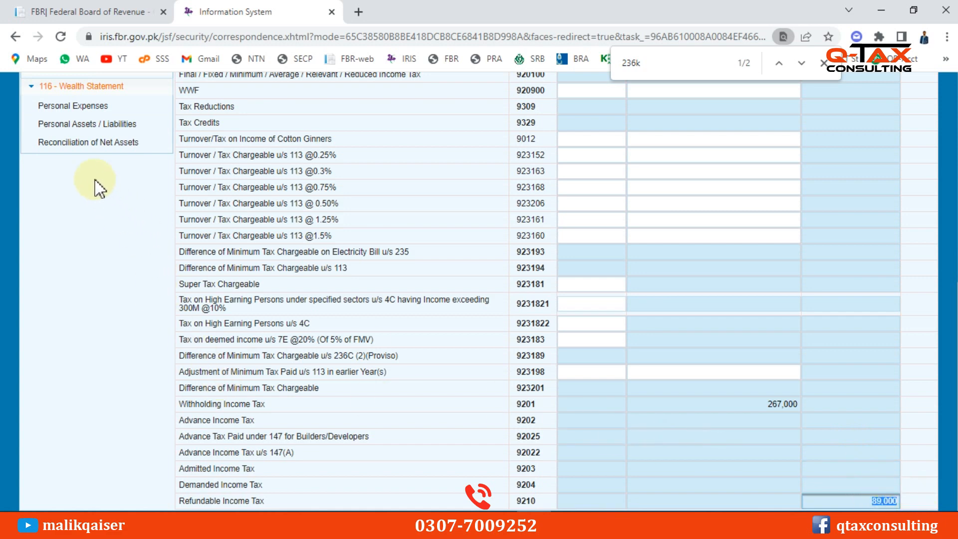
# Revise the bank investment amounts to 10000 (Bank Islami) and 174862 (Meezan) in personal assets
pyautogui.click(105, 124)
pyautogui.scroll(2, 776, 256)
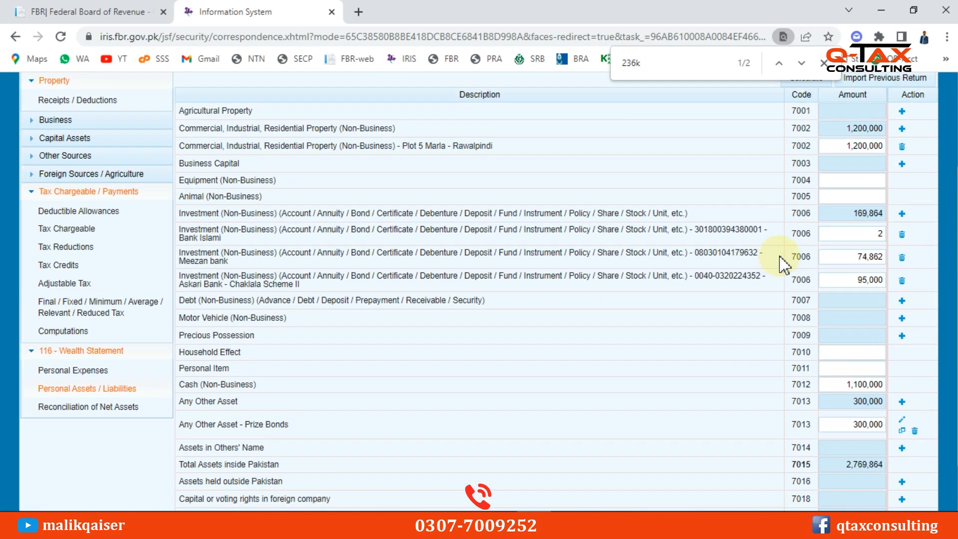
pyautogui.doubleClick(850, 237)
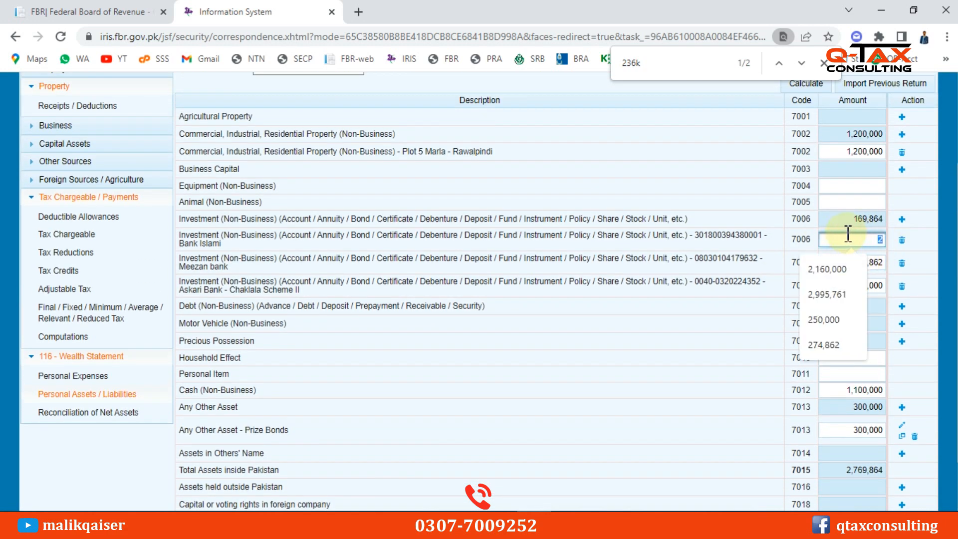
pyautogui.write('10000')
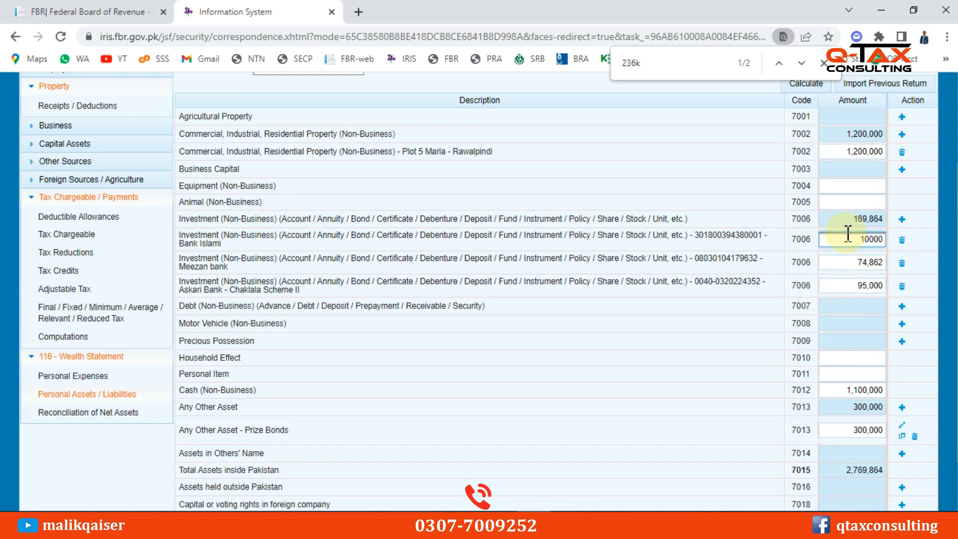
pyautogui.click(848, 261)
pyautogui.doubleClick(842, 262)
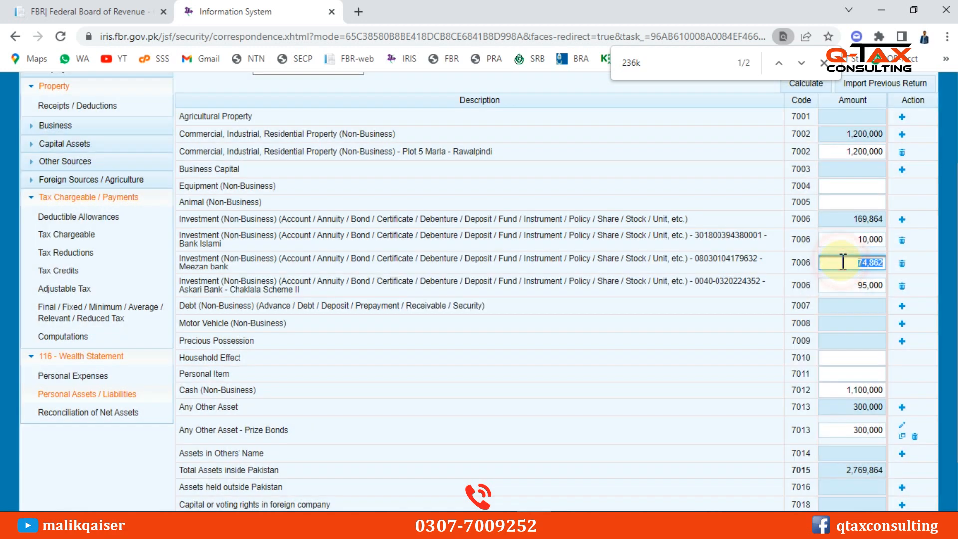
pyautogui.write('174862')
pyautogui.click(846, 286)
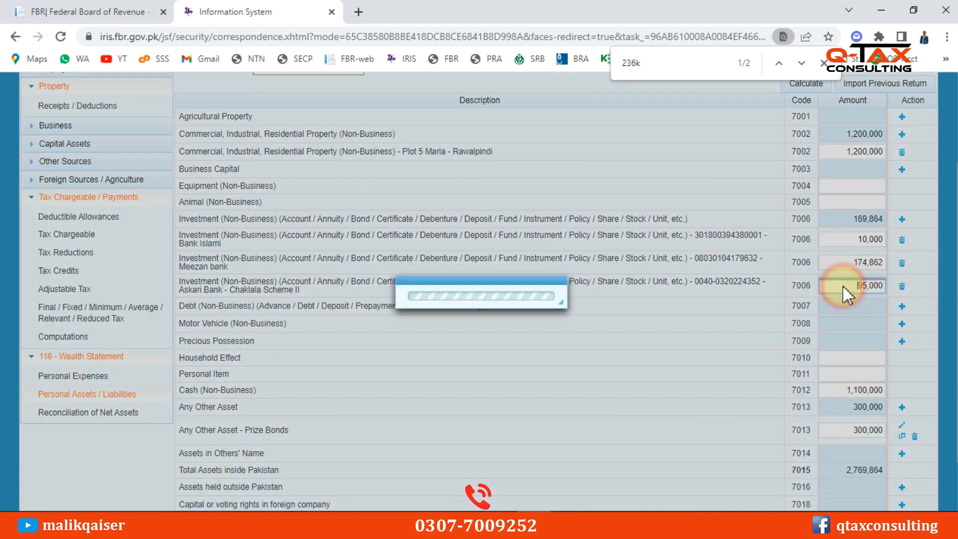
pyautogui.write('1')
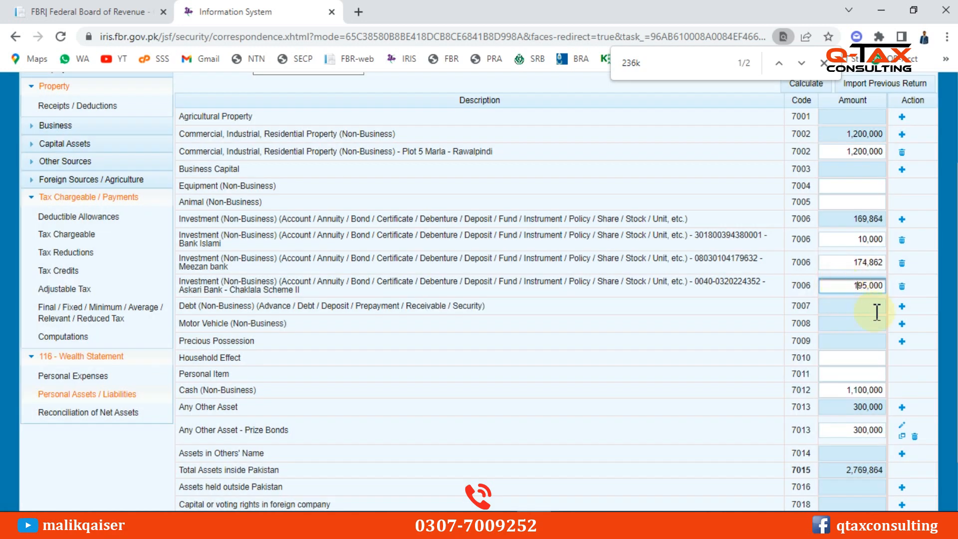
# Recalculate the wealth statement to 379,862 investments and open Reconciliation of Net Assets
pyautogui.scroll(3, 877, 312)
pyautogui.click(809, 156)
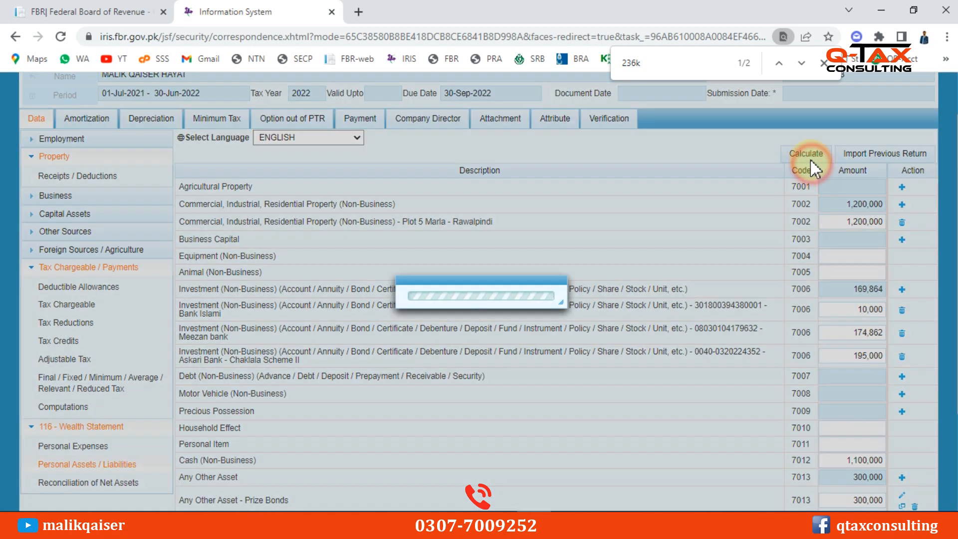
pyautogui.click(808, 155)
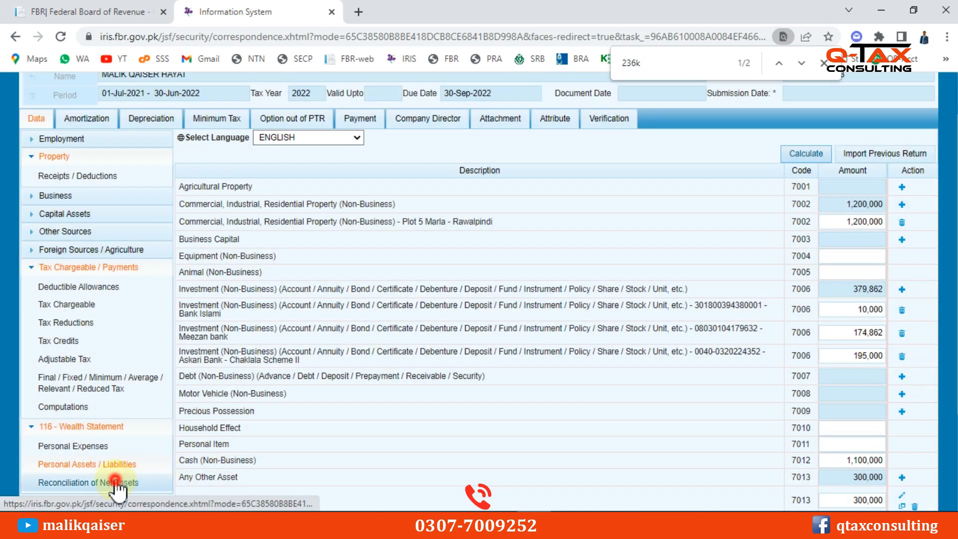
pyautogui.click(113, 482)
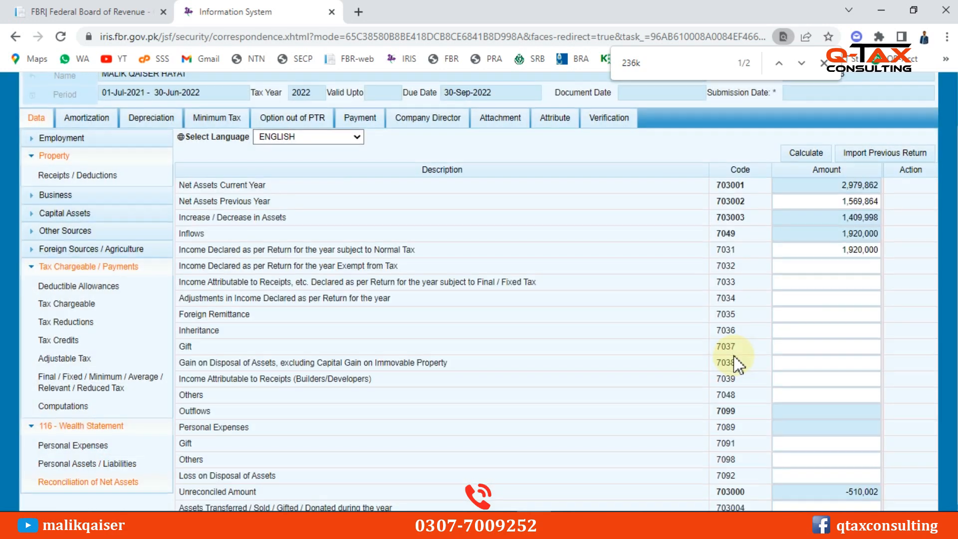
pyautogui.scroll(-1, 737, 364)
# Change Cash (Non-Business) in Personal Assets / Liabilities to 1,200,000 and recalculate the totals
pyautogui.moveTo(879, 485); pyautogui.dragTo(827, 480)
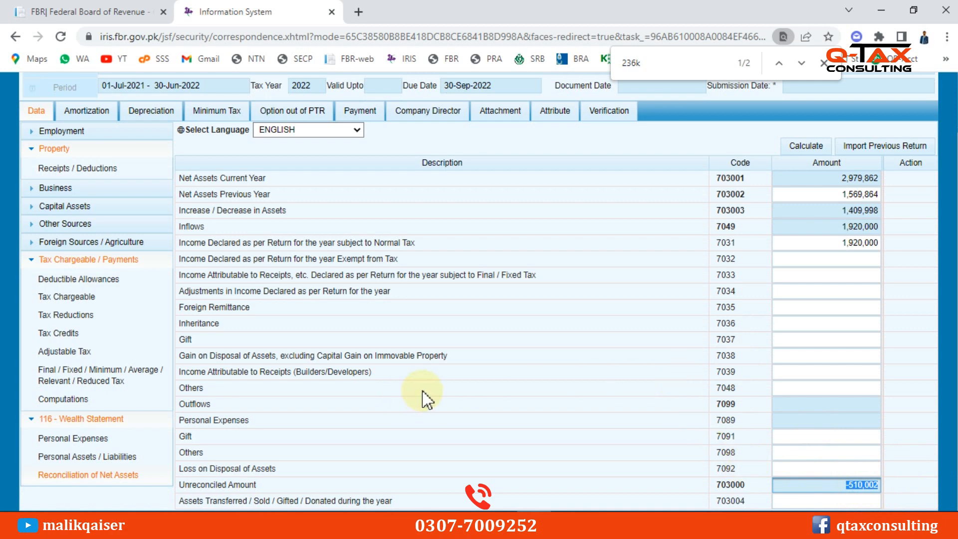
pyautogui.click(97, 457)
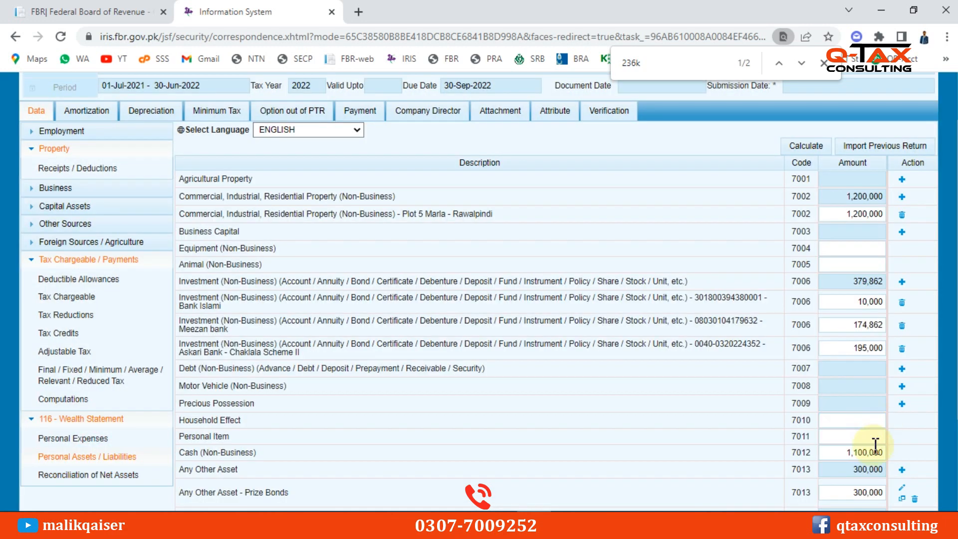
pyautogui.doubleClick(839, 451)
pyautogui.write('1')
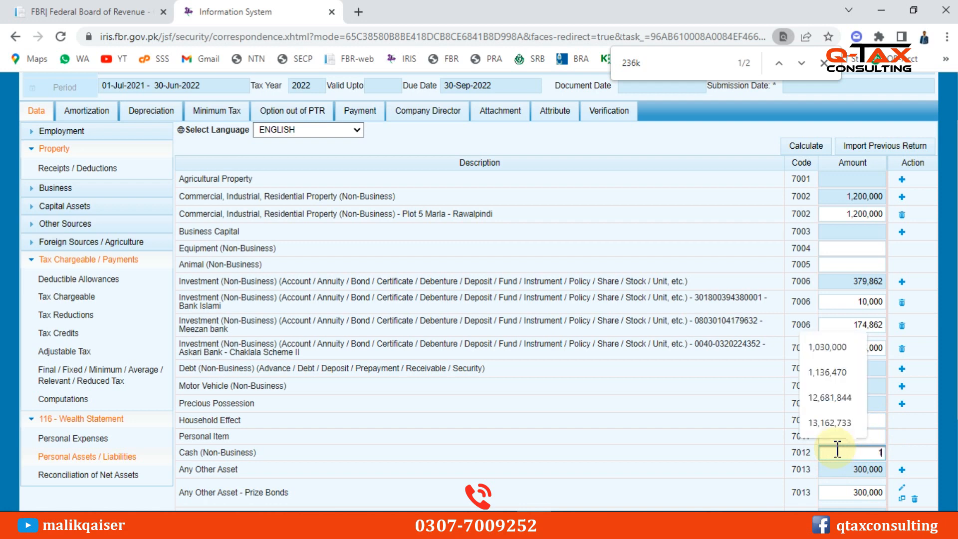
pyautogui.write('200000')
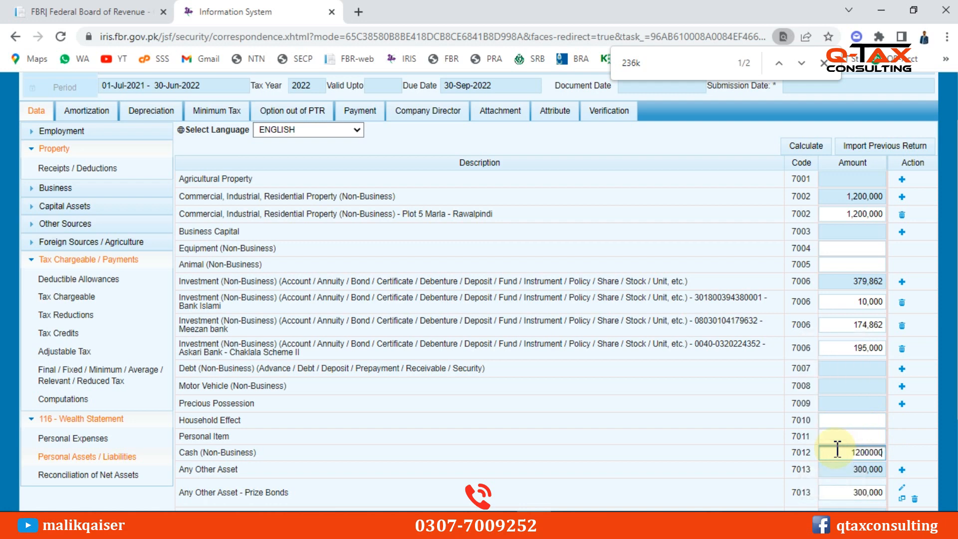
pyautogui.click(806, 146)
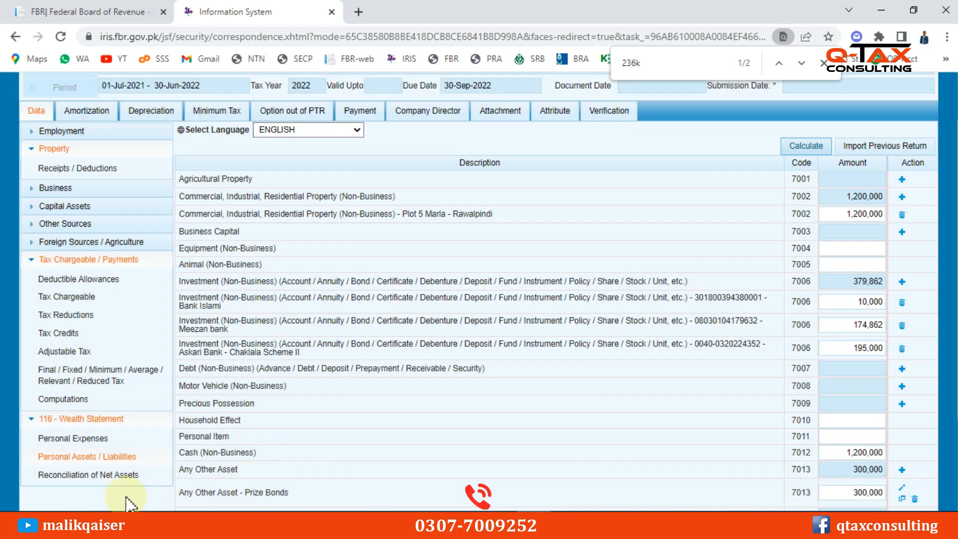
# Copy the -410,002 unreconciled amount from the Reconciliation of Net Assets
pyautogui.click(80, 474)
pyautogui.doubleClick(864, 486)
pyautogui.hotkey('ctrl', 'c')
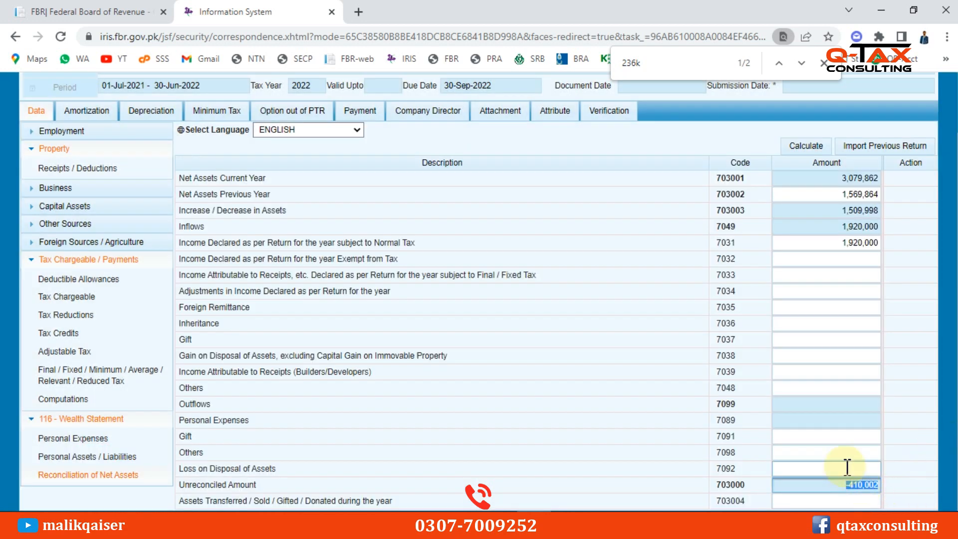
pyautogui.click(87, 439)
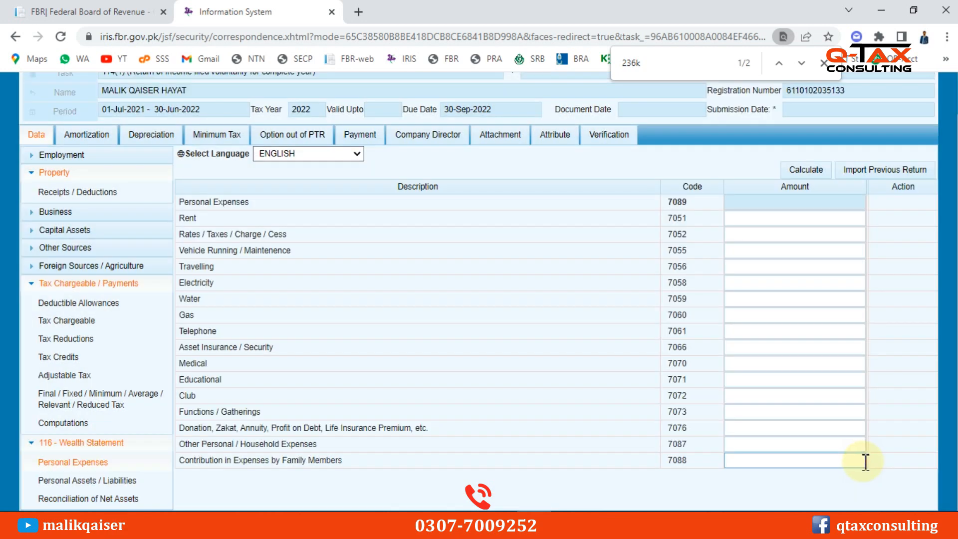
# Paste the unreconciled amount into Other Personal / Household Expenses as 410,002 and recalculate
pyautogui.click(838, 445)
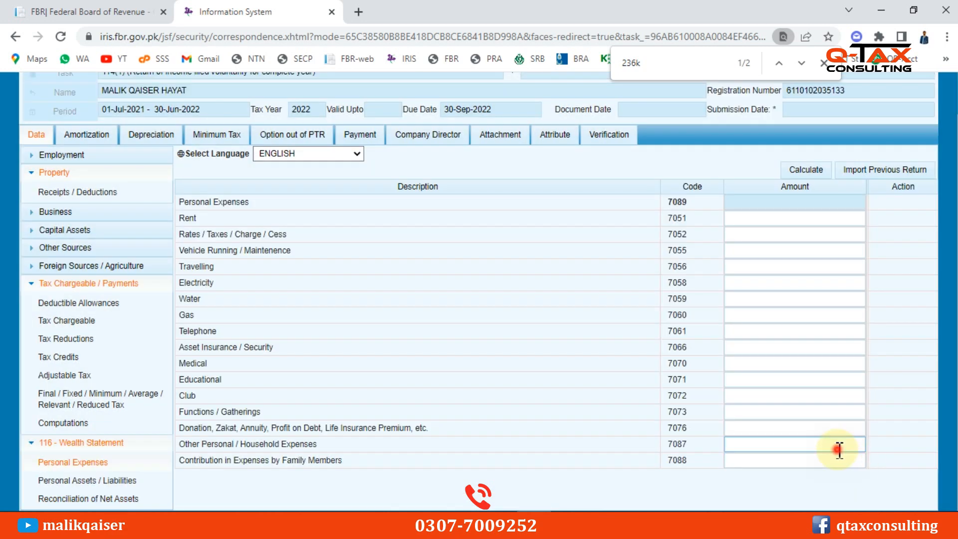
pyautogui.hotkey('ctrl', 'v')
pyautogui.click(809, 444)
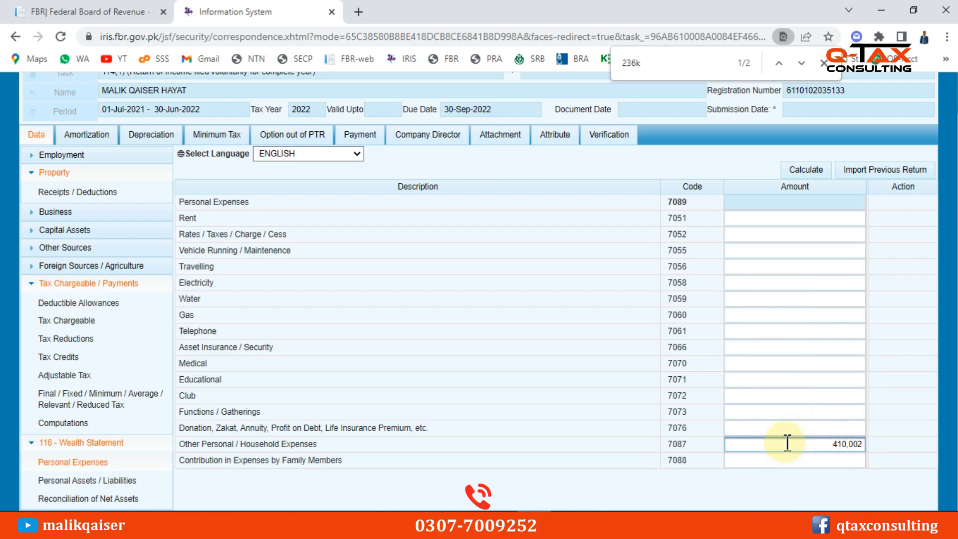
pyautogui.click(801, 170)
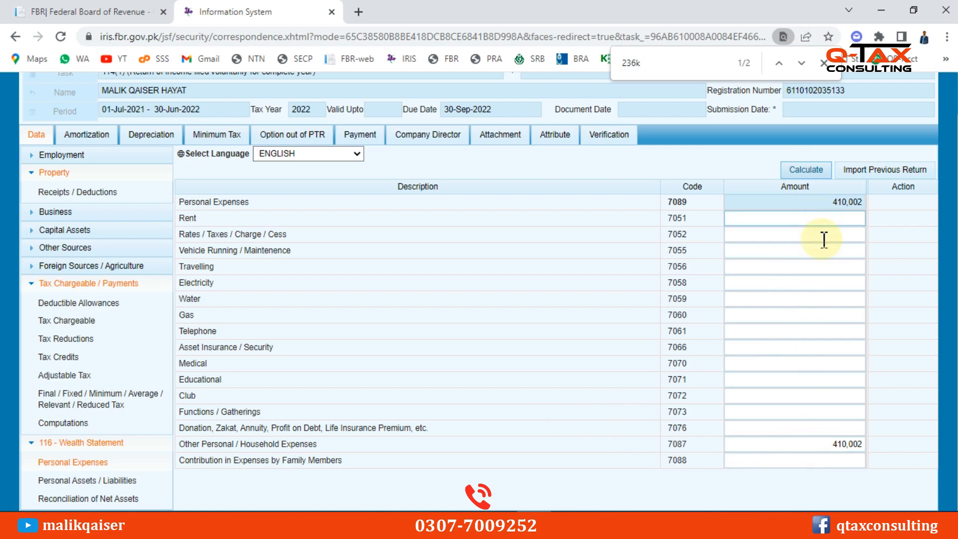
pyautogui.click(186, 218)
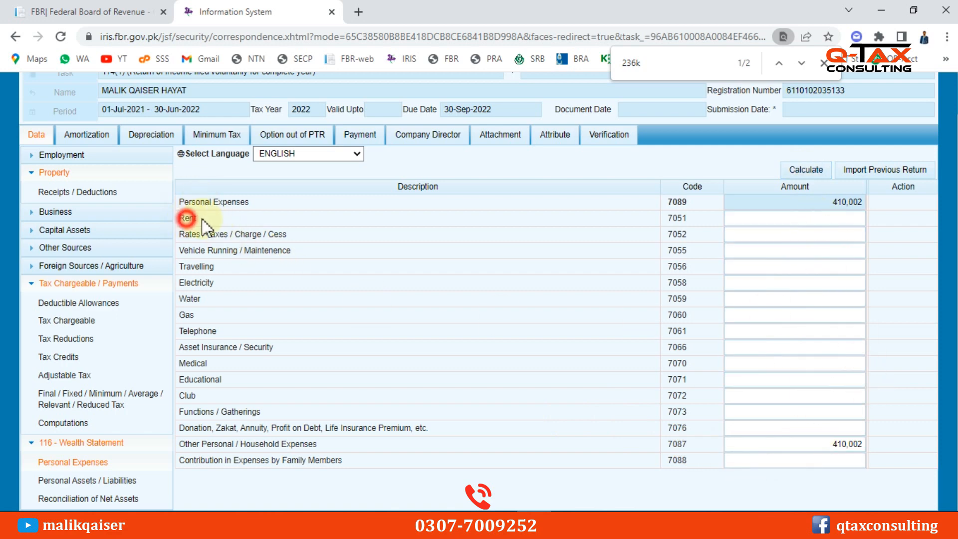
pyautogui.moveTo(193, 242); pyautogui.dragTo(197, 299)
# Recheck the 410,002 household expense and recalculate so outflows total 410,002
pyautogui.click(801, 282)
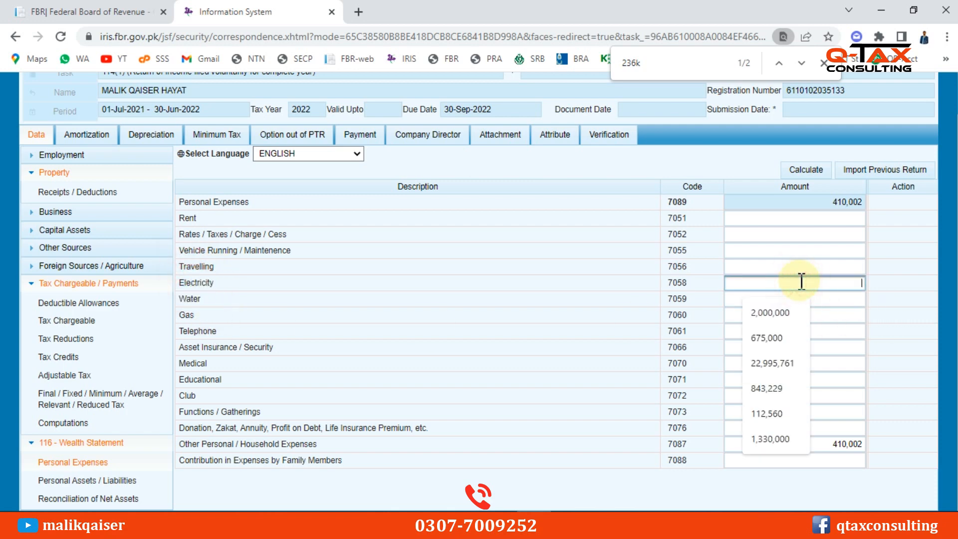
pyautogui.click(579, 304)
pyautogui.click(818, 444)
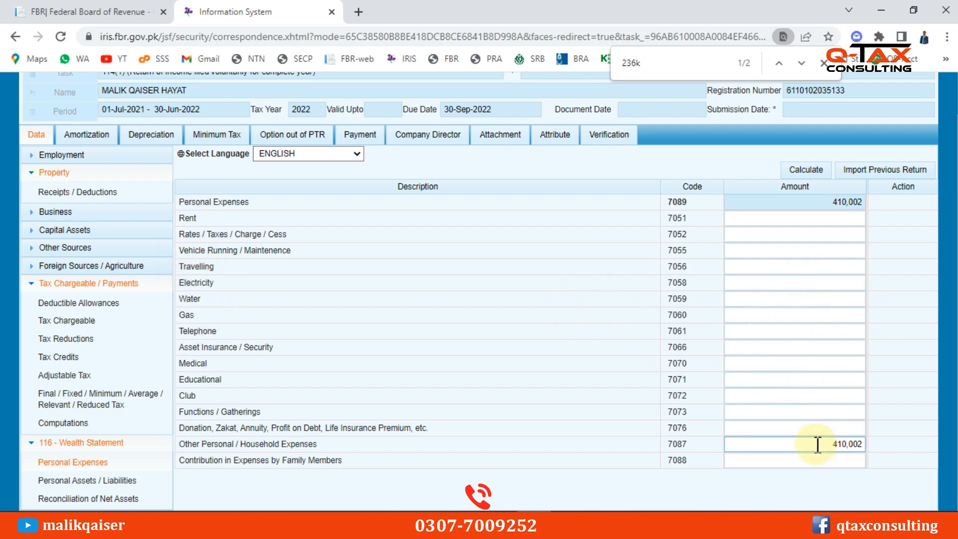
pyautogui.doubleClick(818, 444)
pyautogui.click(567, 338)
pyautogui.click(793, 171)
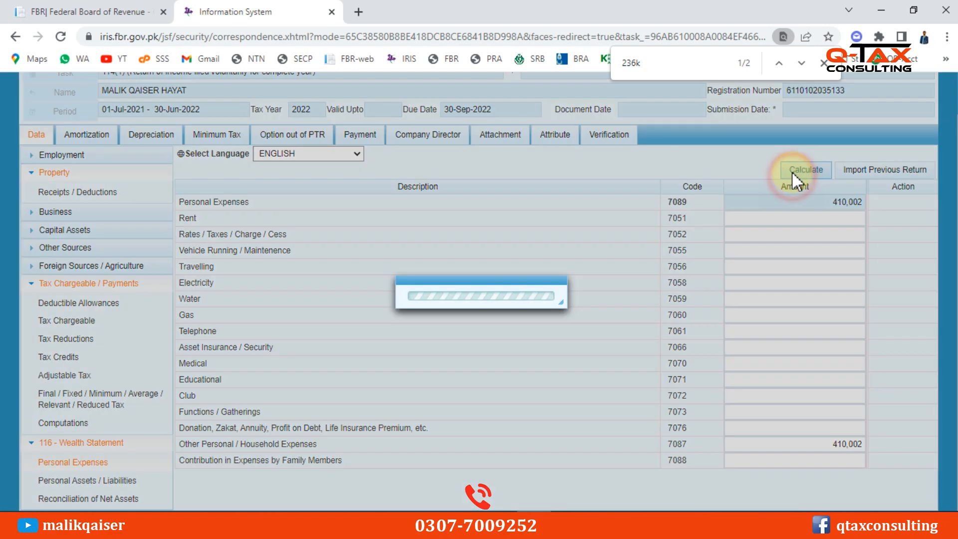
pyautogui.click(793, 170)
# Confirm that the Reconciliation of Net Assets shows an unreconciled amount of zero
pyautogui.click(87, 498)
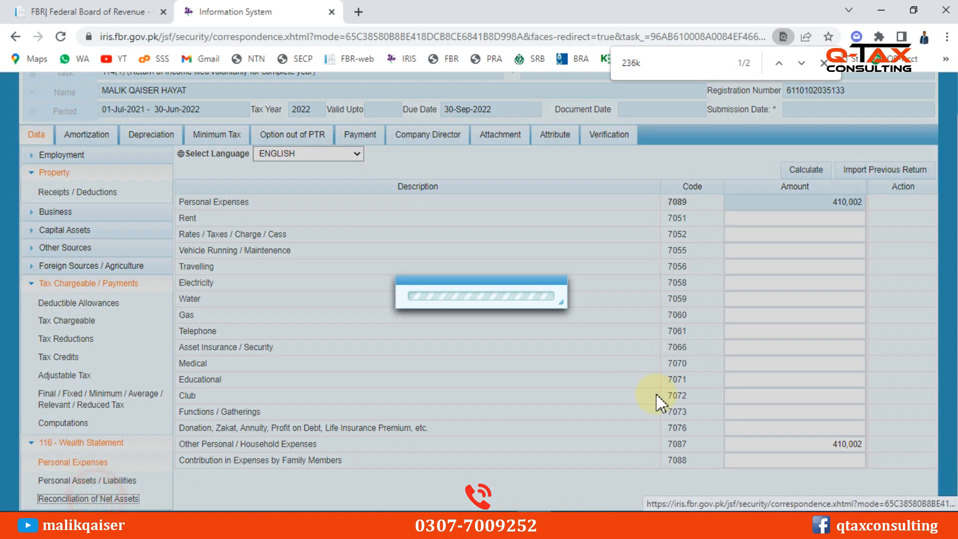
pyautogui.scroll(-1, 819, 395)
pyautogui.click(858, 487)
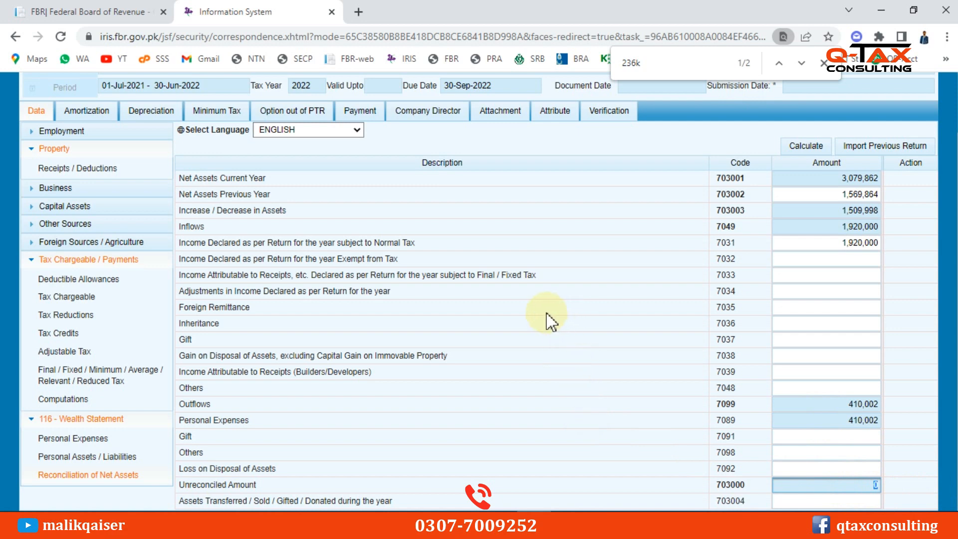
pyautogui.scroll(2, 546, 313)
pyautogui.scroll(-2, 567, 342)
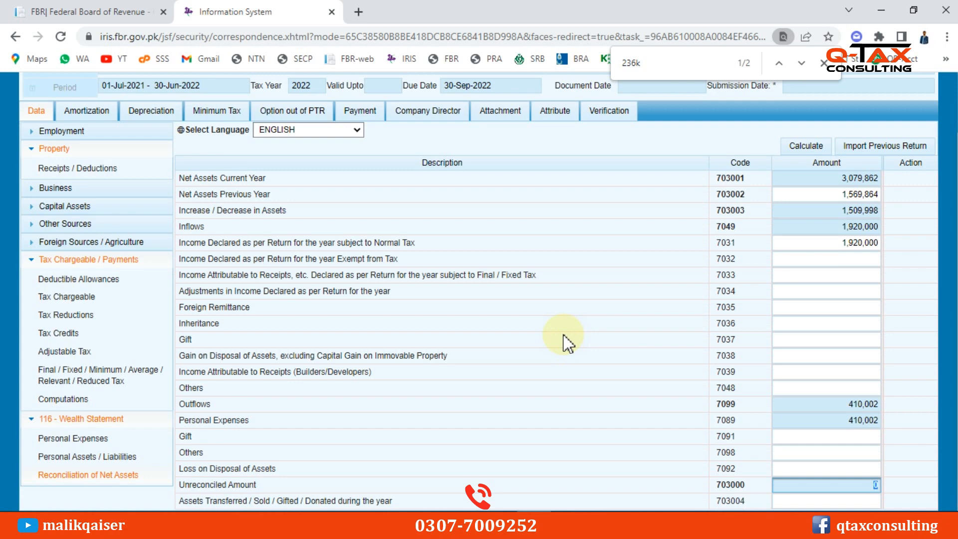
# Verify the filled-in PIN on the Verification page, then submit the return and confirm Yes
pyautogui.click(602, 116)
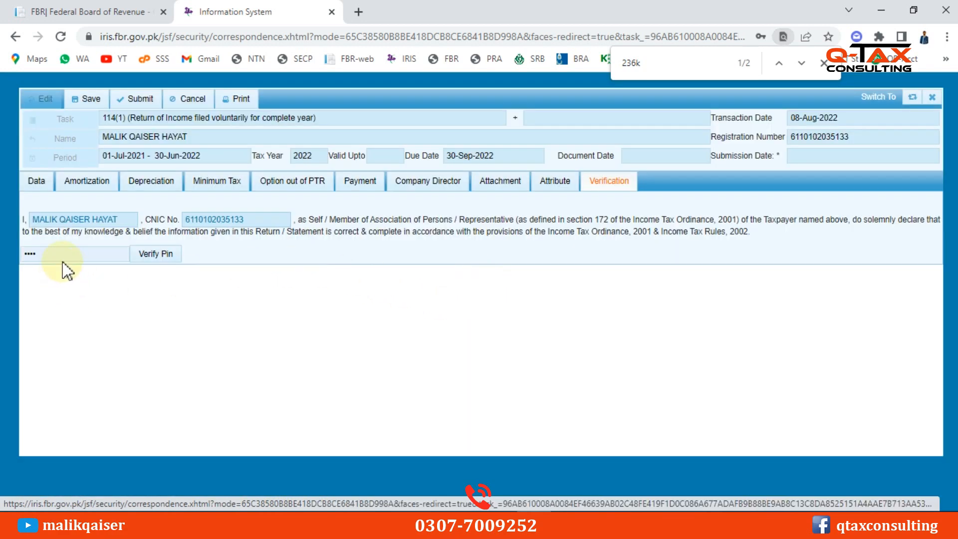
pyautogui.doubleClick(66, 257)
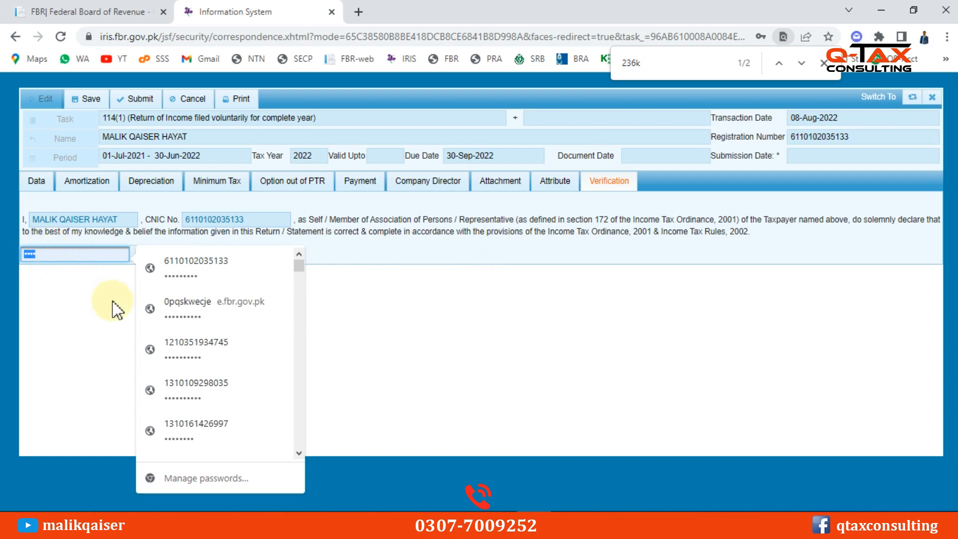
pyautogui.click(90, 310)
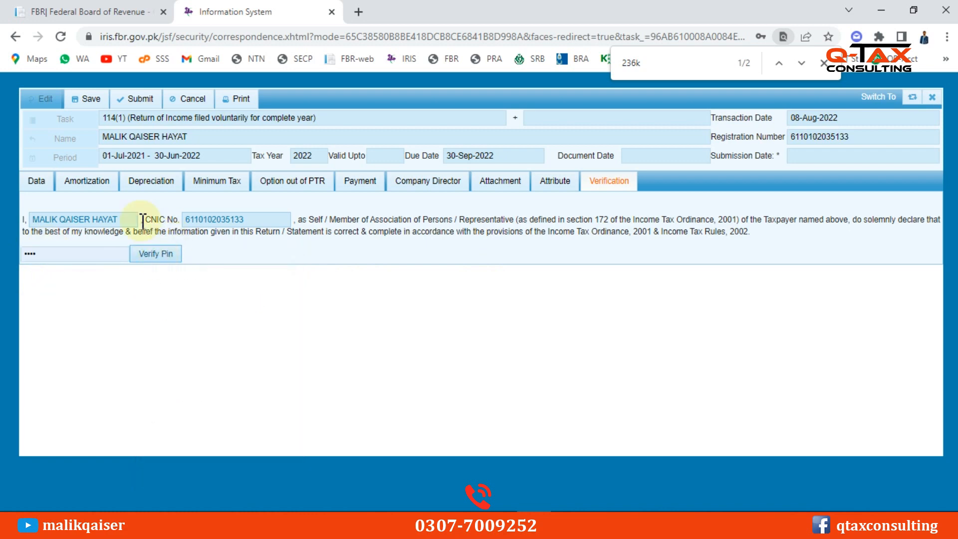
pyautogui.click(152, 256)
pyautogui.click(134, 100)
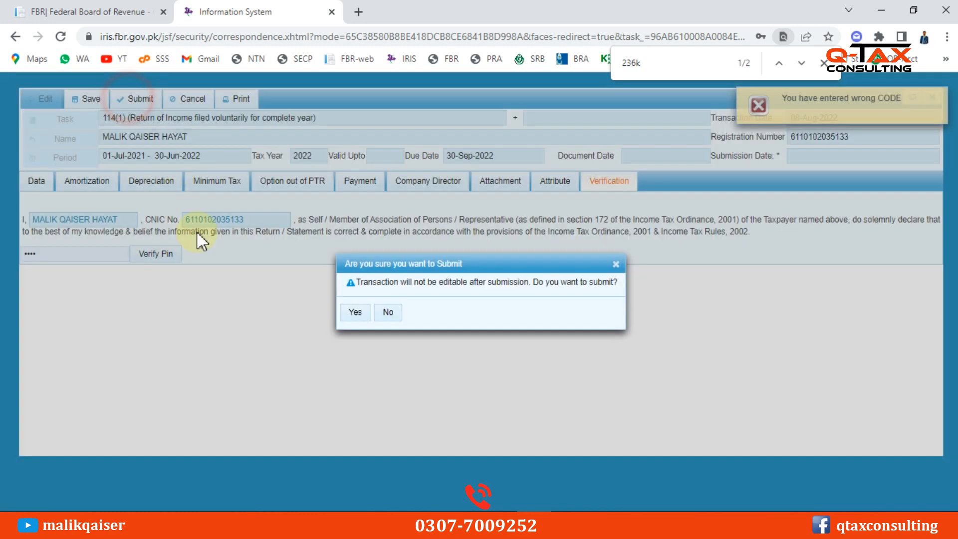
pyautogui.click(351, 313)
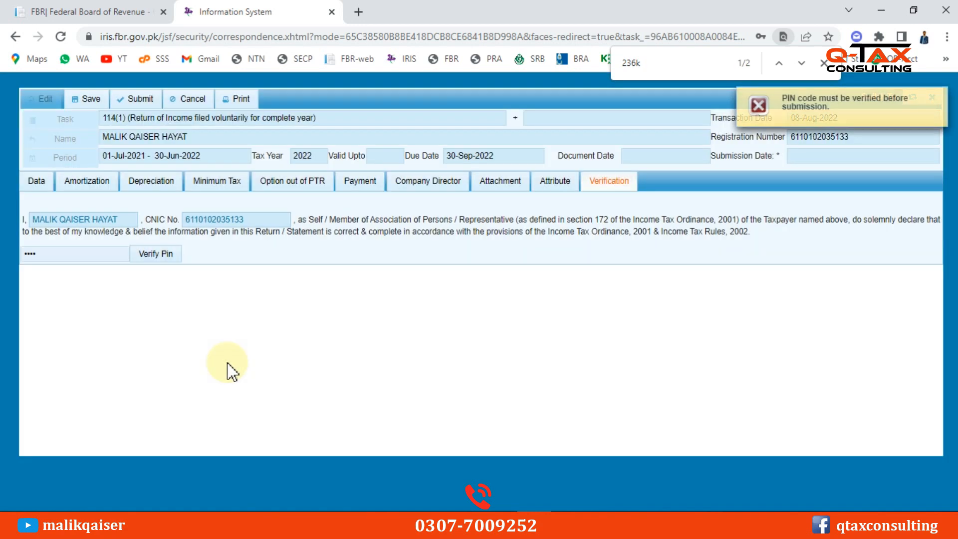